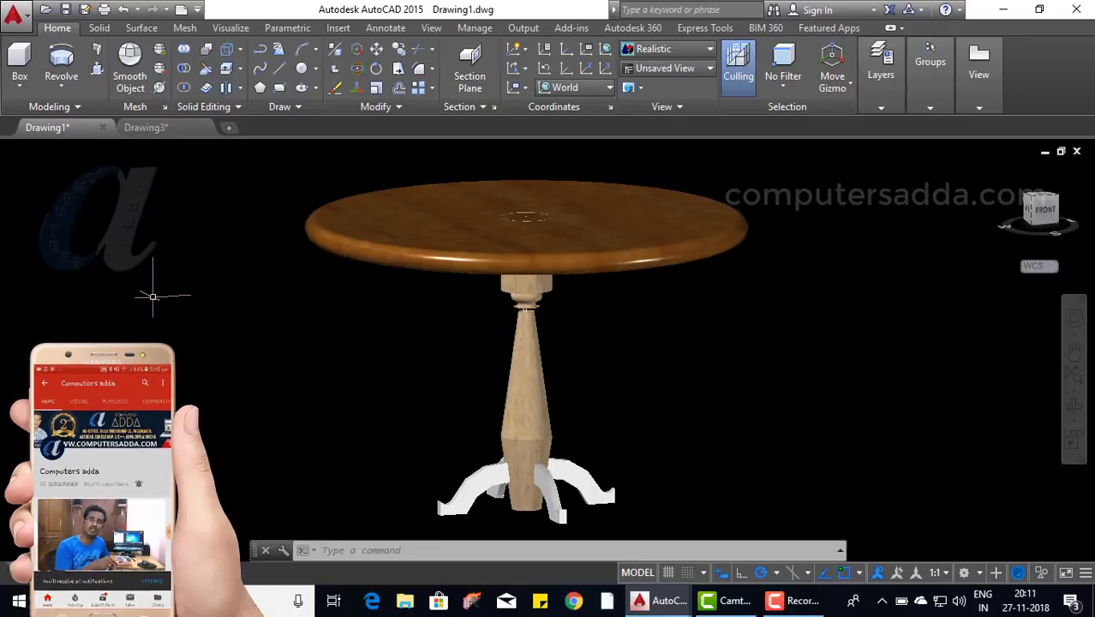
- Switch to the empty Drawing3 and set the view to SE Isometric
{"action": "mouse_move", "coordinate": [221, 408]}
{"action": "middle_mouse_down", "text": "shift"}
{"action": "mouse_move", "coordinate": [211, 453]}
{"action": "mouse_move", "coordinate": [209, 388]}
{"action": "middle_mouse_up", "text": "shift"}
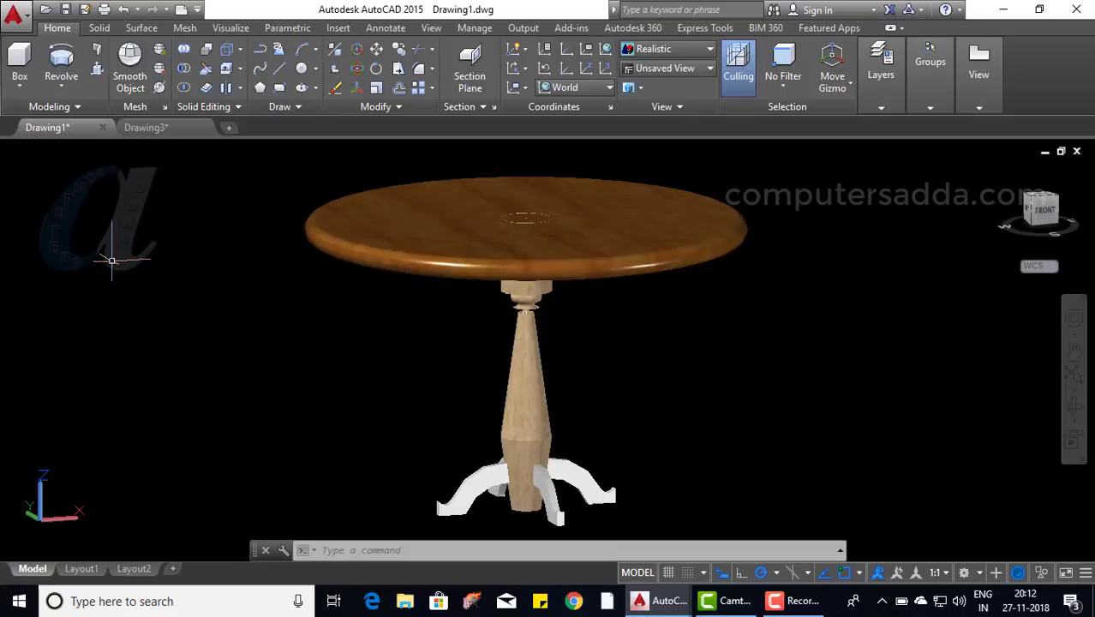
{"action": "key", "text": "ctrl+Tab"}
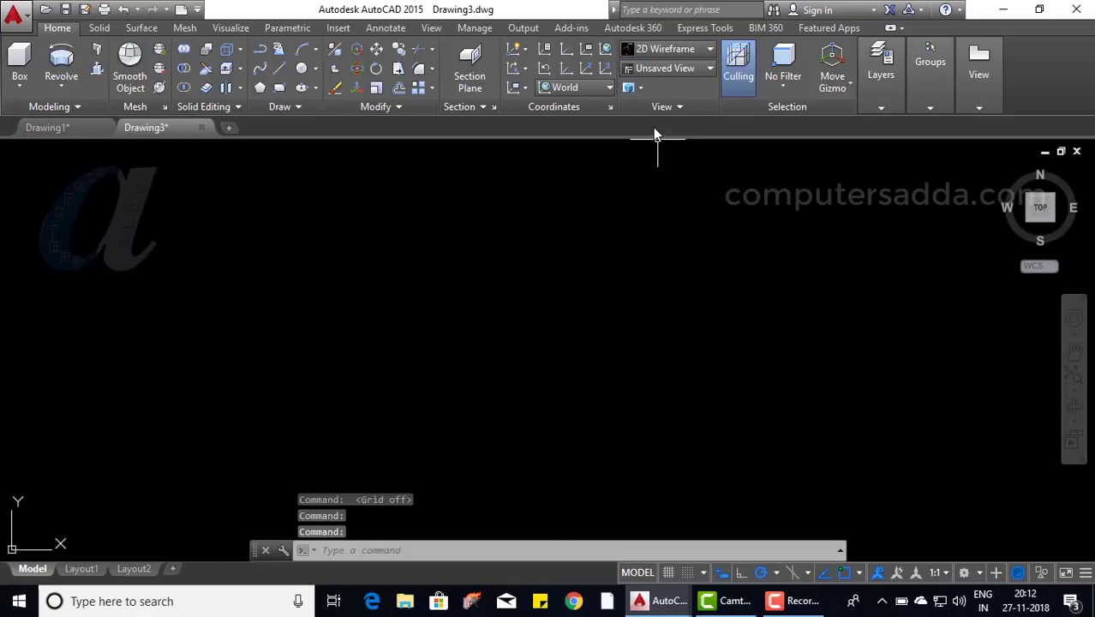
{"action": "left_click", "coordinate": [668, 68]}
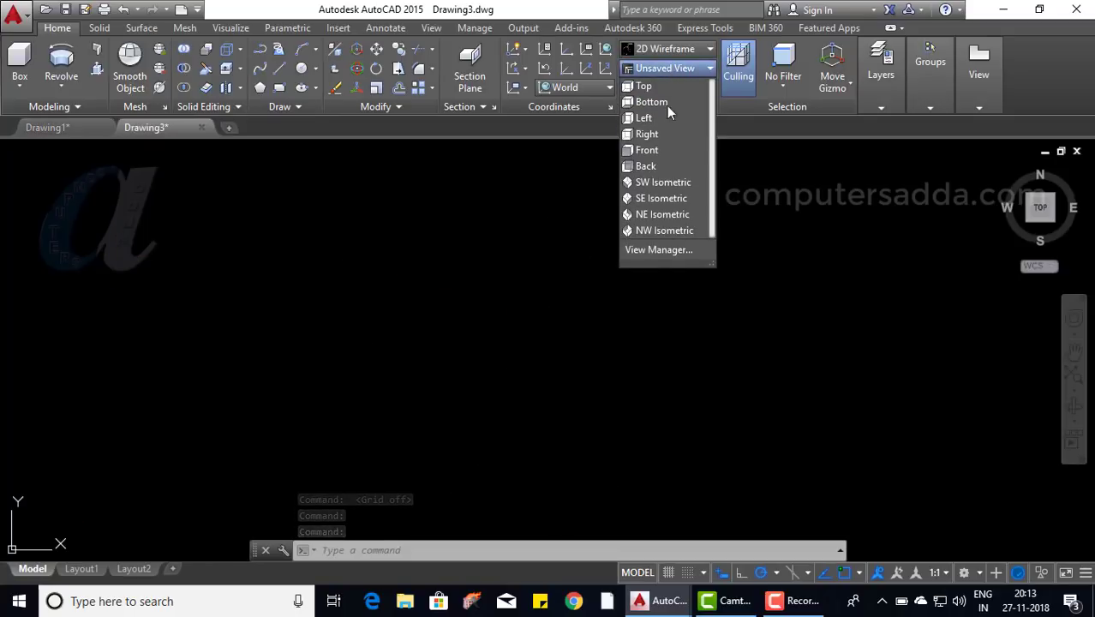
{"action": "left_click", "coordinate": [660, 198]}
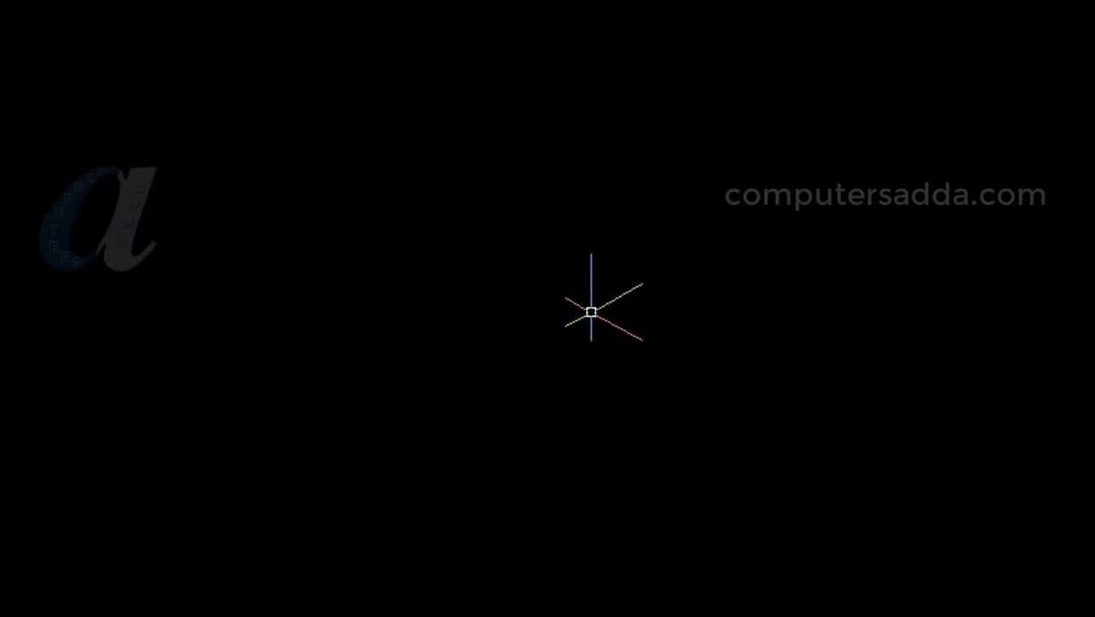
{"action": "type", "text": "c"}
- Draw a circle of radius 30 and pan it into position
{"action": "key", "text": "Return"}
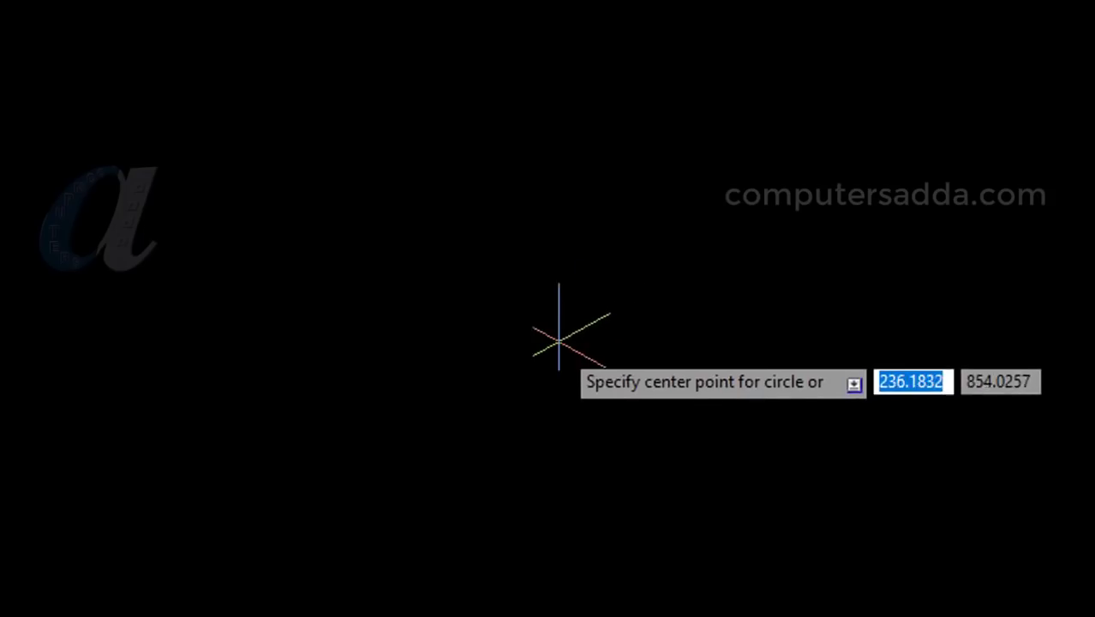
{"action": "left_click", "coordinate": [564, 338]}
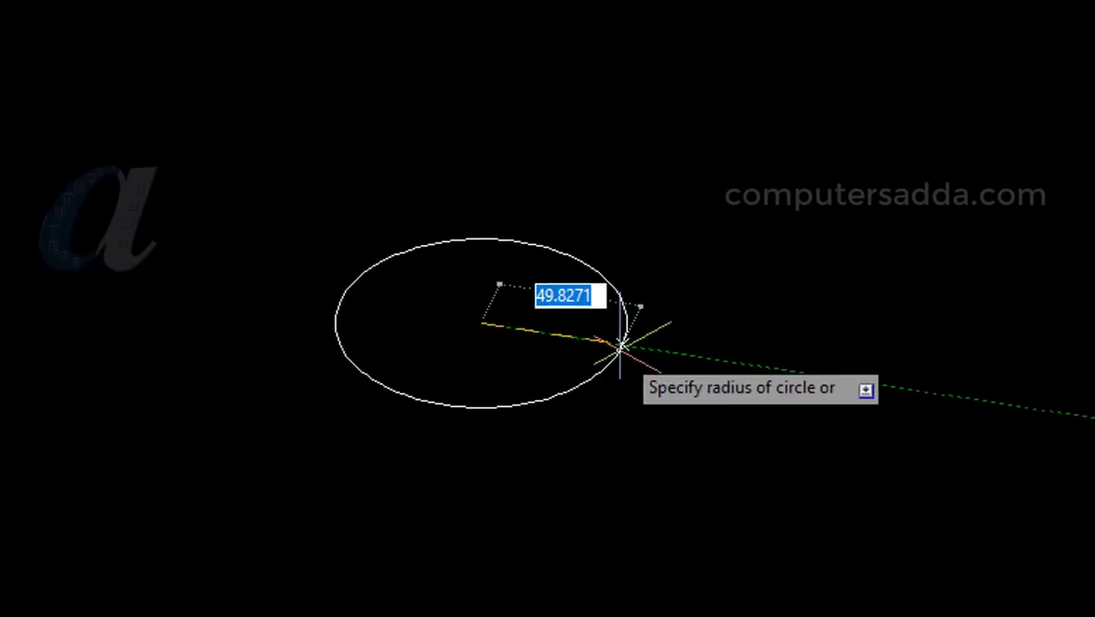
{"action": "type", "text": "30"}
{"action": "key", "text": "Return"}
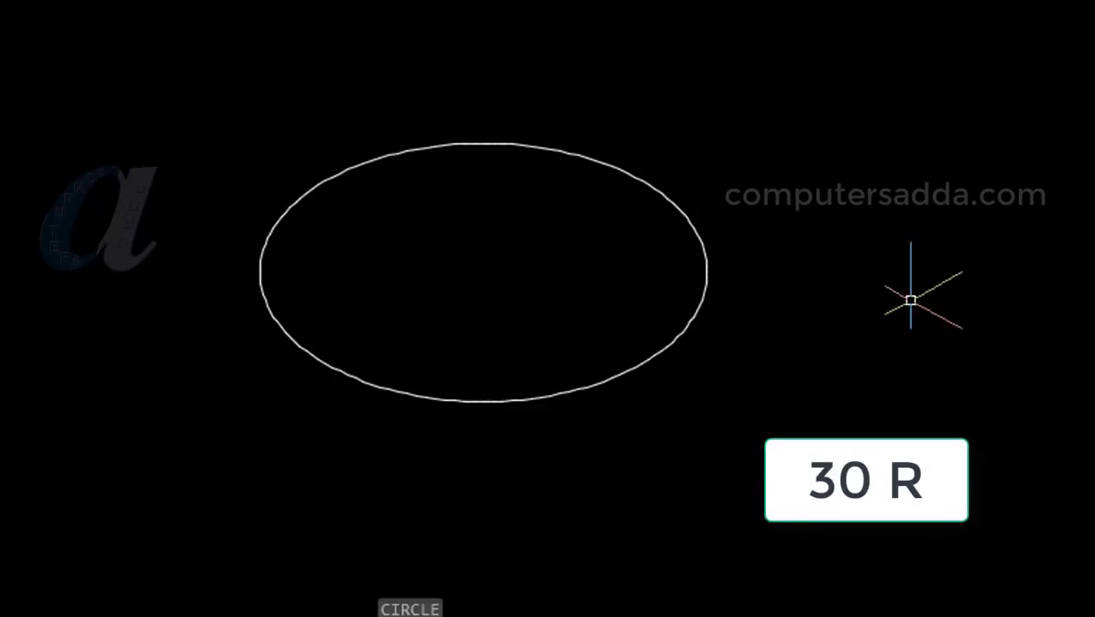
{"action": "middle_click_drag", "start_coordinate": [436, 249], "coordinate": [733, 269]}
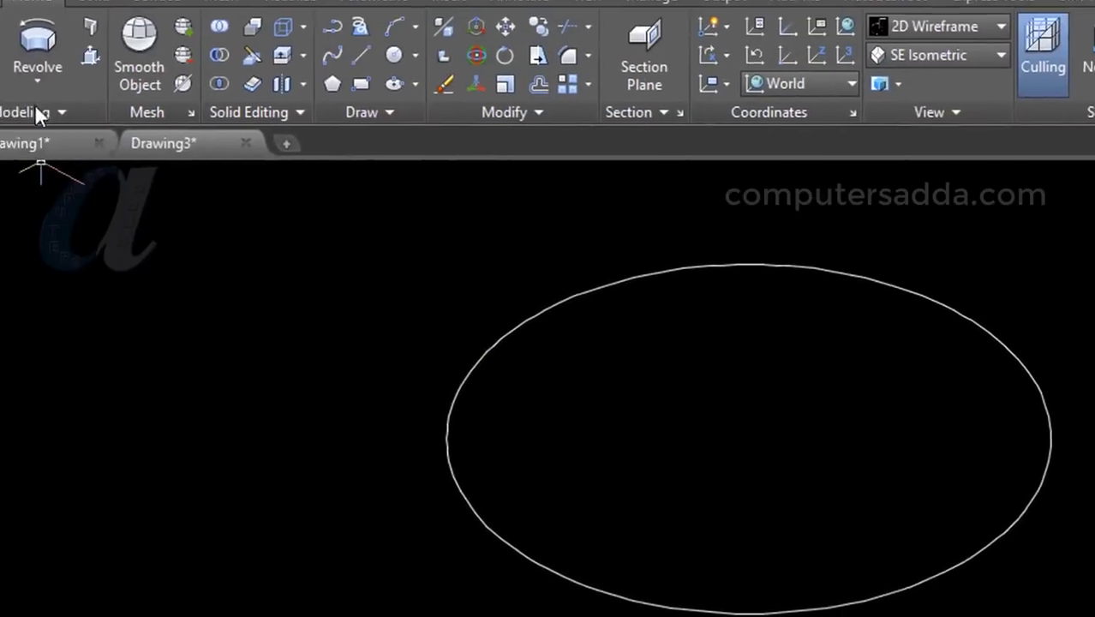
- Presspull the circle's area into a solid disc 3 units thick
{"action": "left_click", "coordinate": [85, 121]}
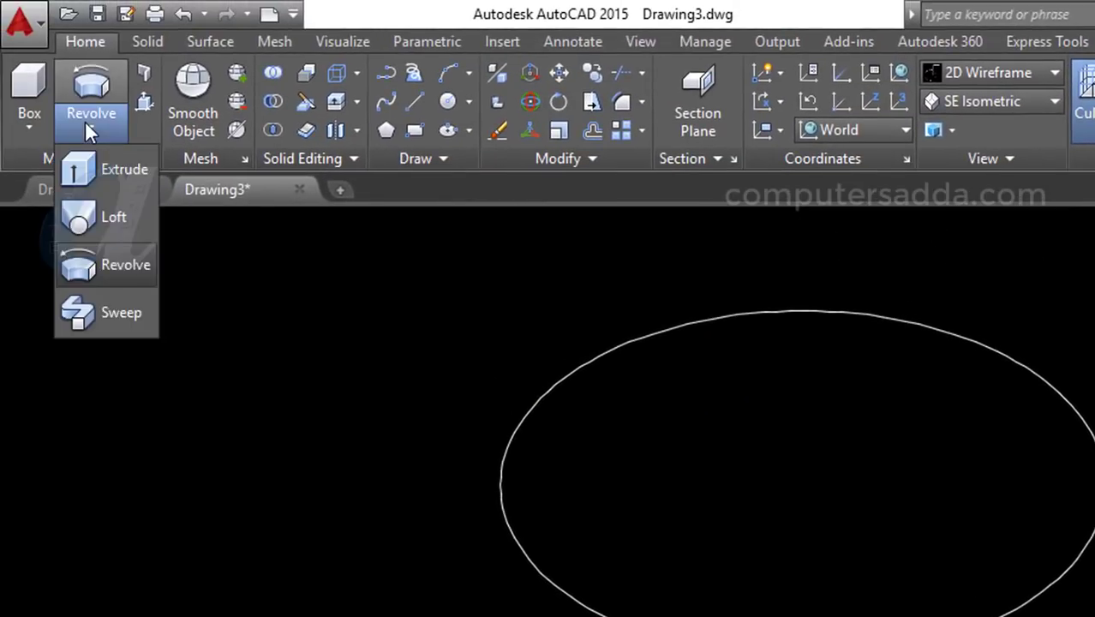
{"action": "left_click", "coordinate": [146, 101]}
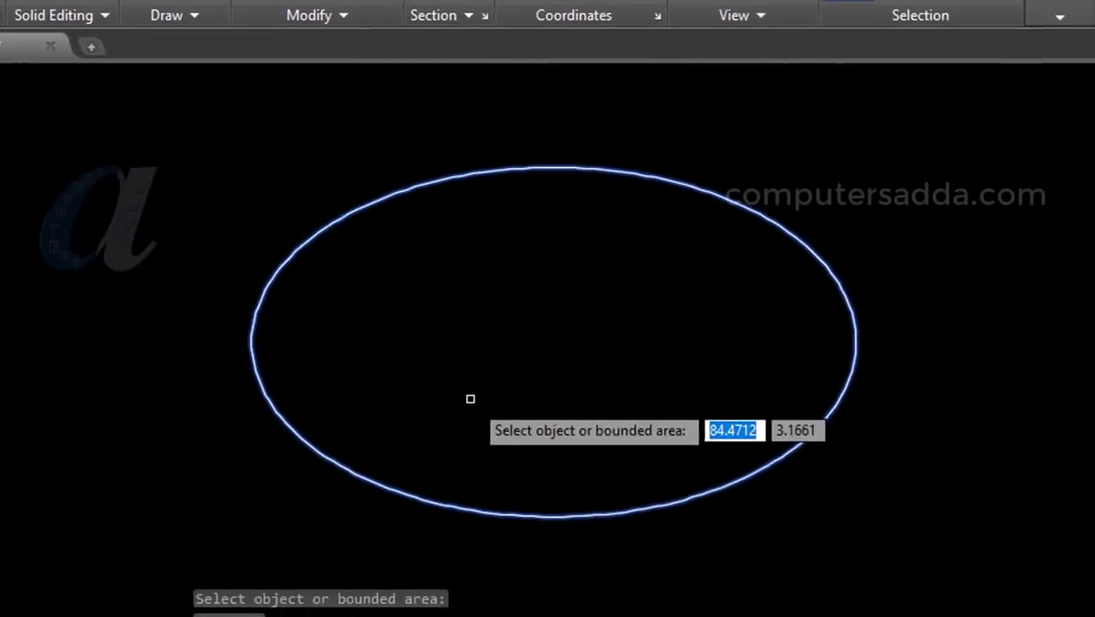
{"action": "left_click", "coordinate": [471, 398]}
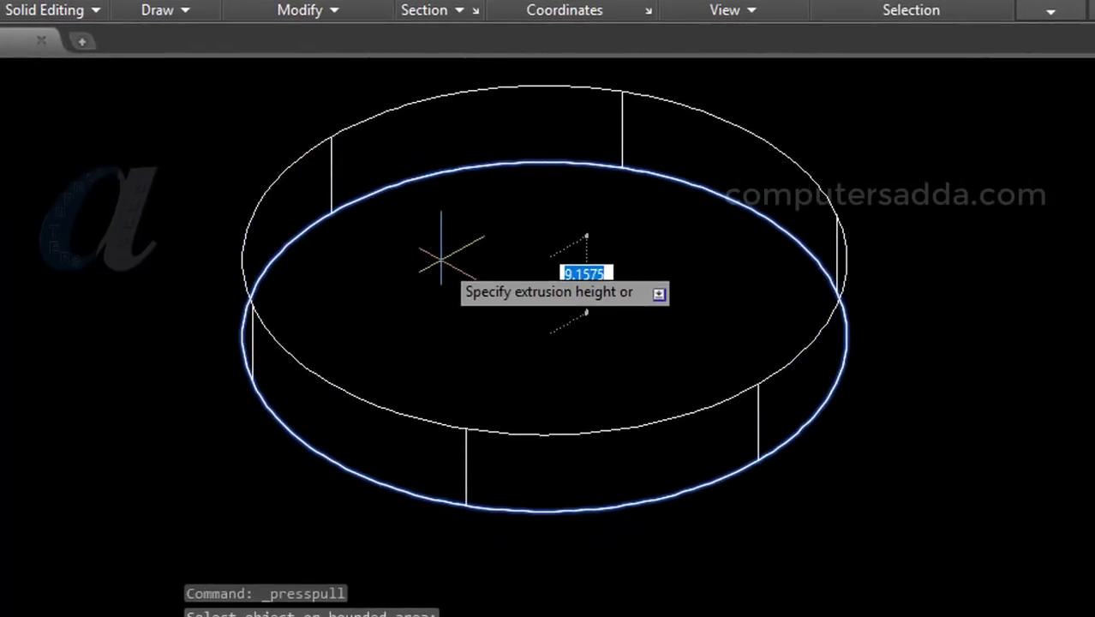
{"action": "type", "text": "3"}
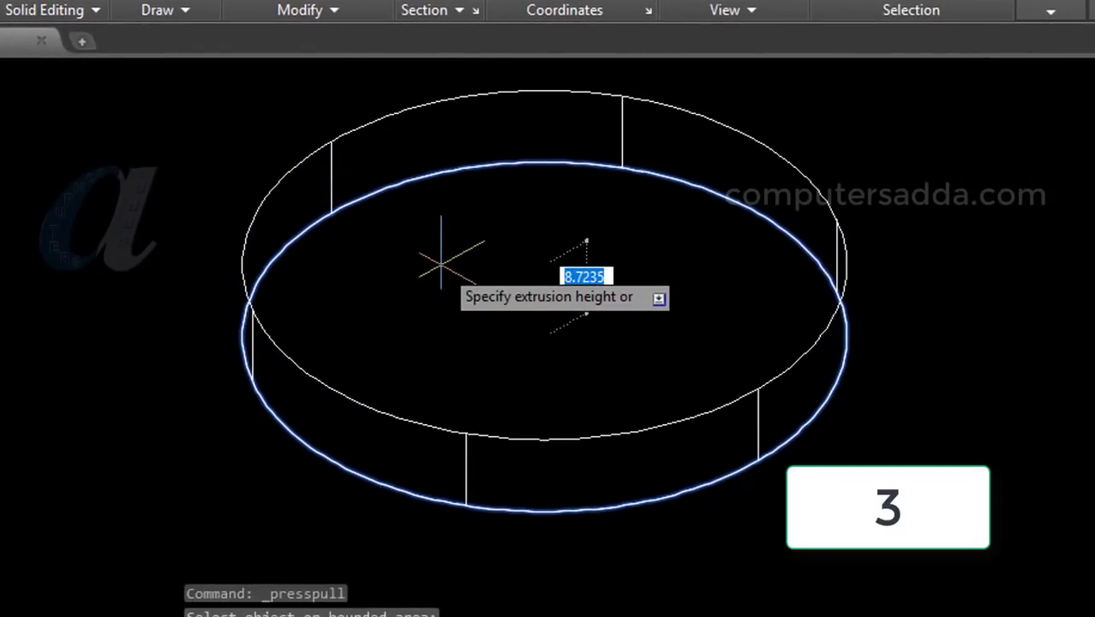
{"action": "key", "text": "Return"}
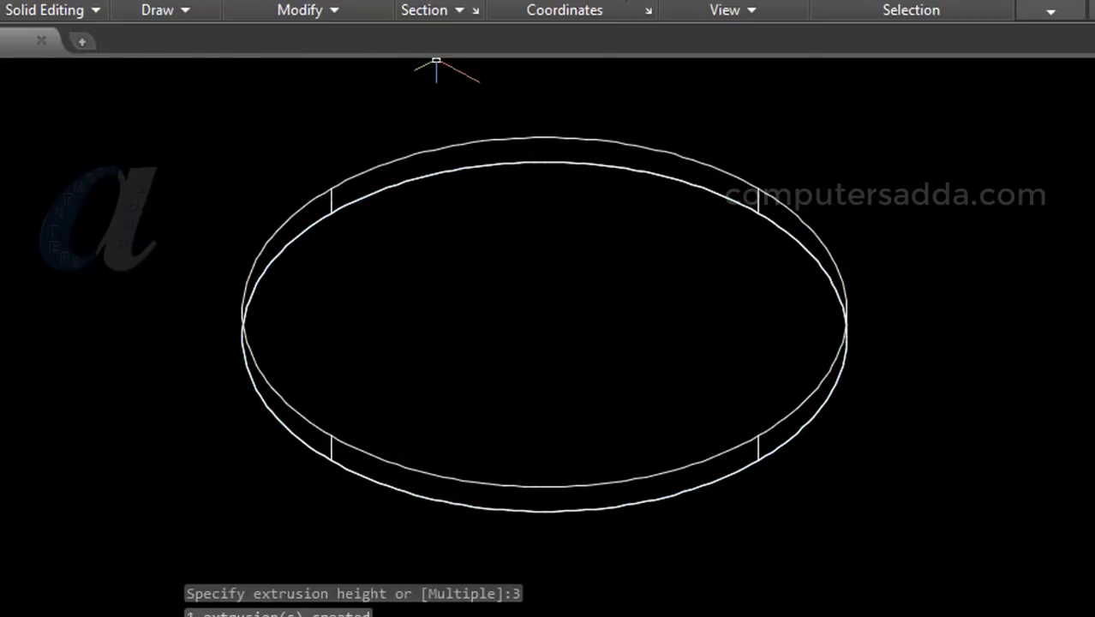
- Preview the disc in the Realistic visual style, then return to 2D Wireframe
{"action": "left_click", "coordinate": [751, 63]}
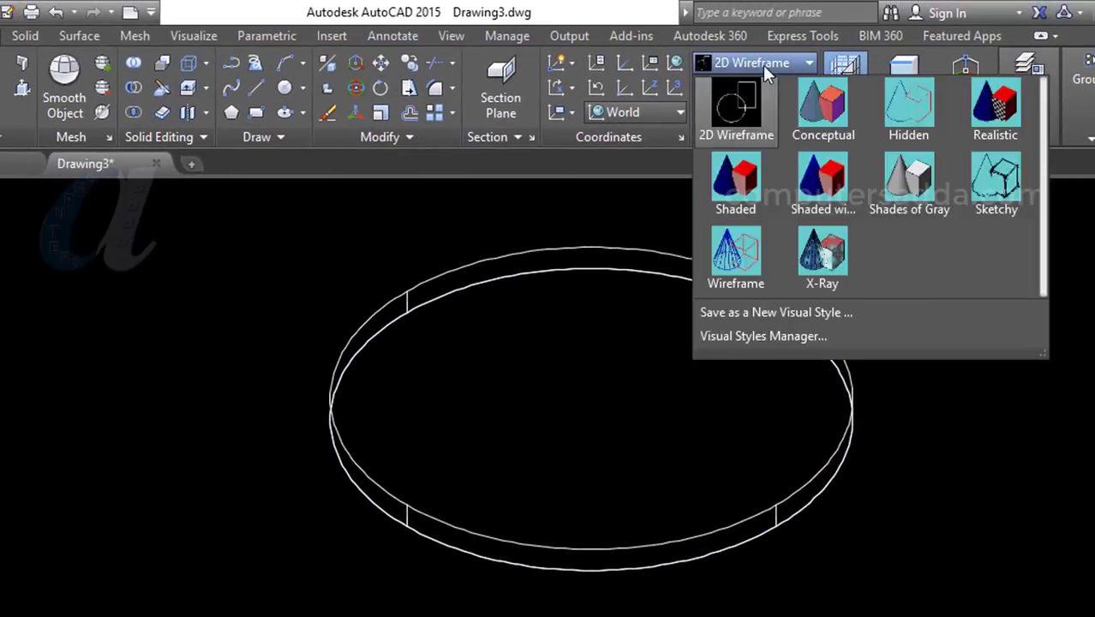
{"action": "left_click", "coordinate": [1011, 123]}
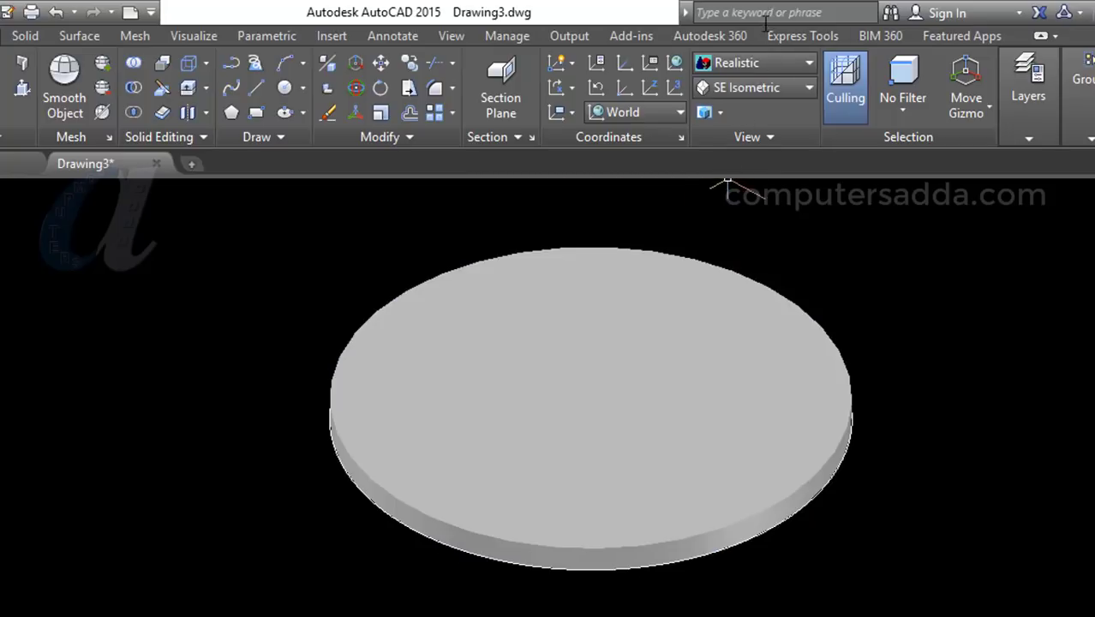
{"action": "left_click", "coordinate": [751, 61]}
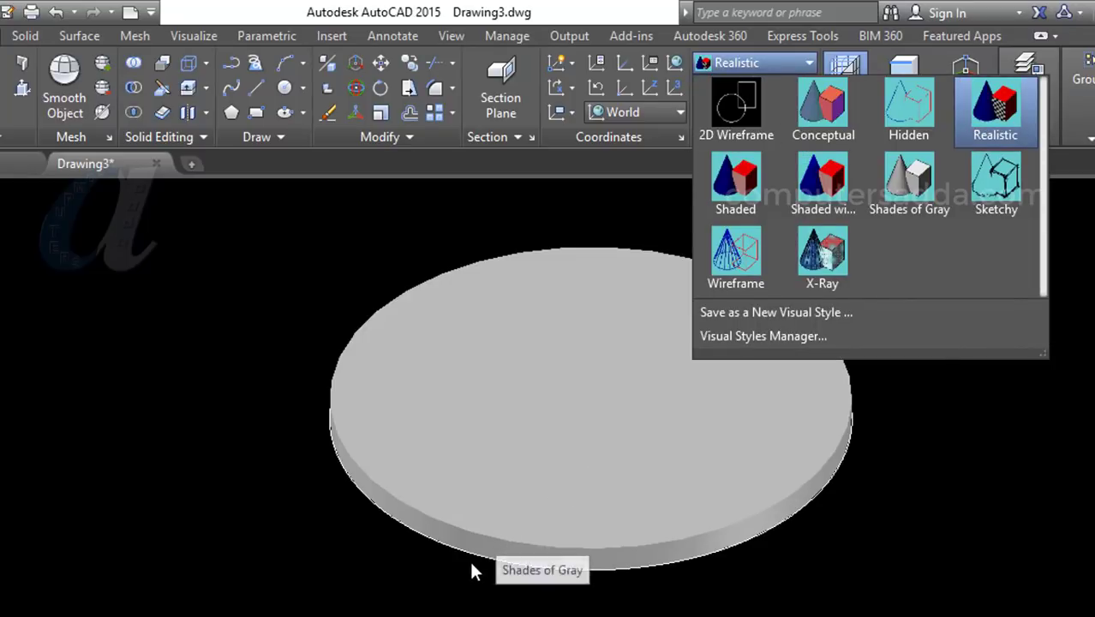
{"action": "left_click", "coordinate": [727, 112]}
{"action": "type", "text": "f"}
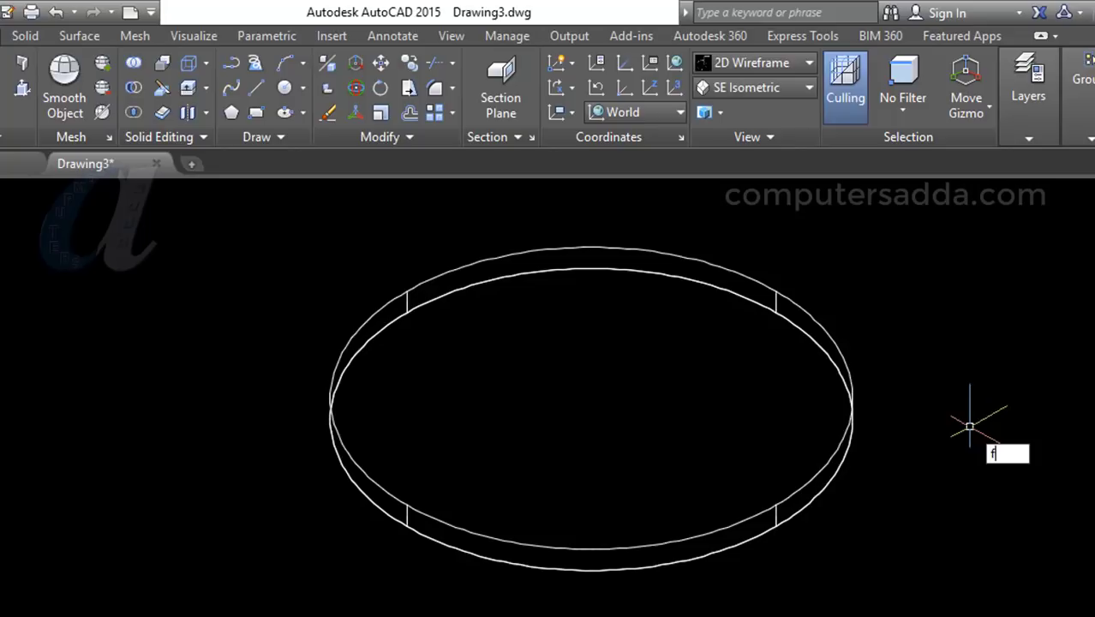
- Set up a 1.5-radius fillet and select the disc's top and bottom rim edges
{"action": "key", "text": "Return"}
{"action": "type", "text": "r"}
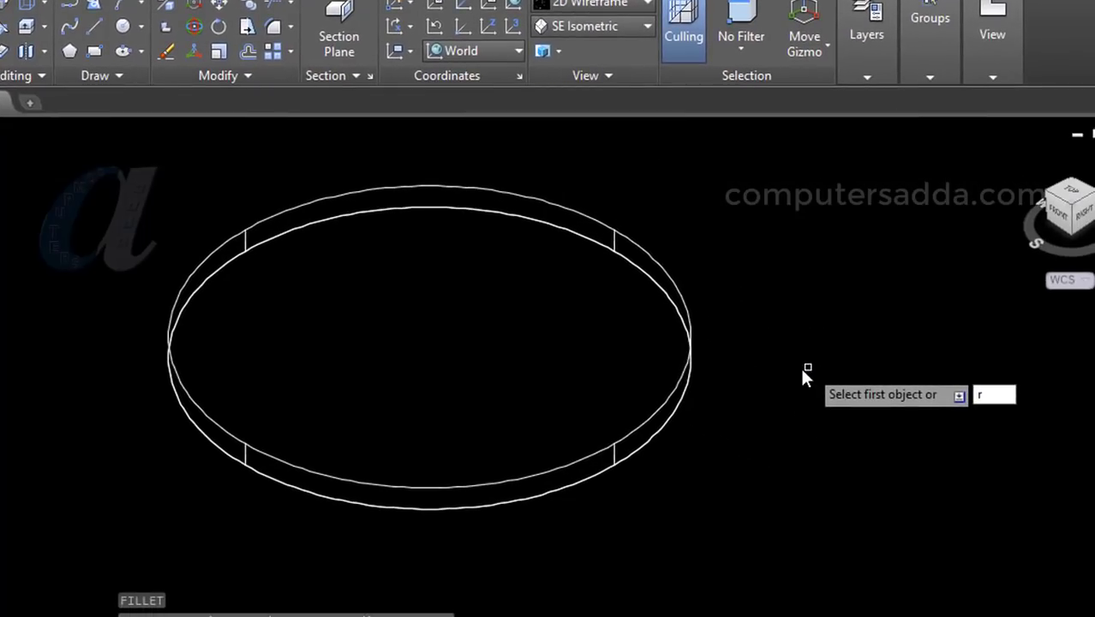
{"action": "key", "text": "Return"}
{"action": "type", "text": "1.5"}
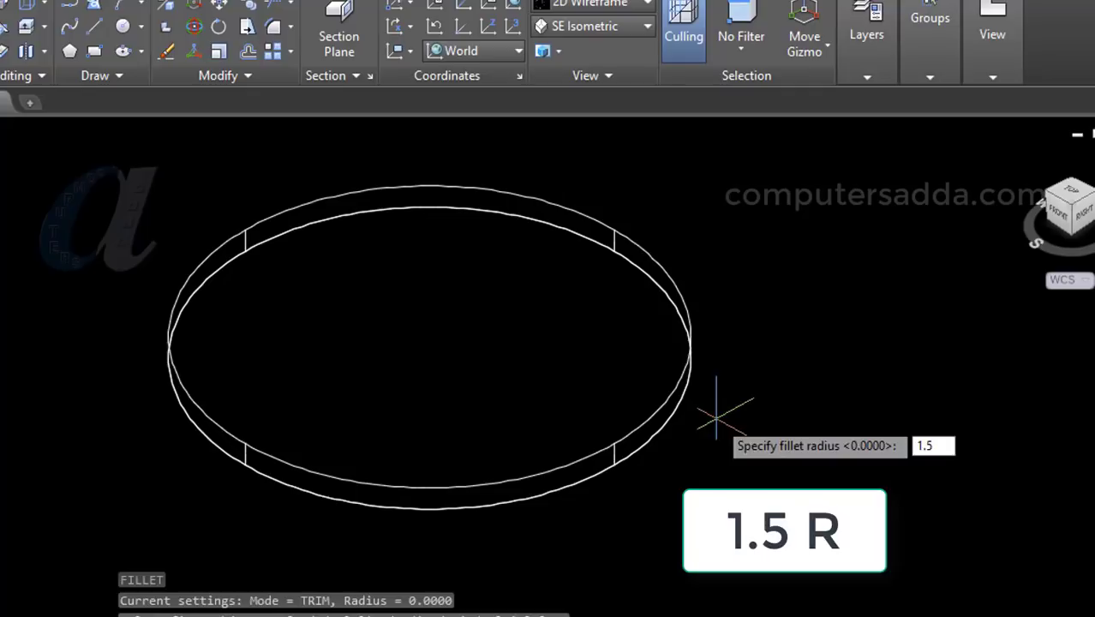
{"action": "key", "text": "Return"}
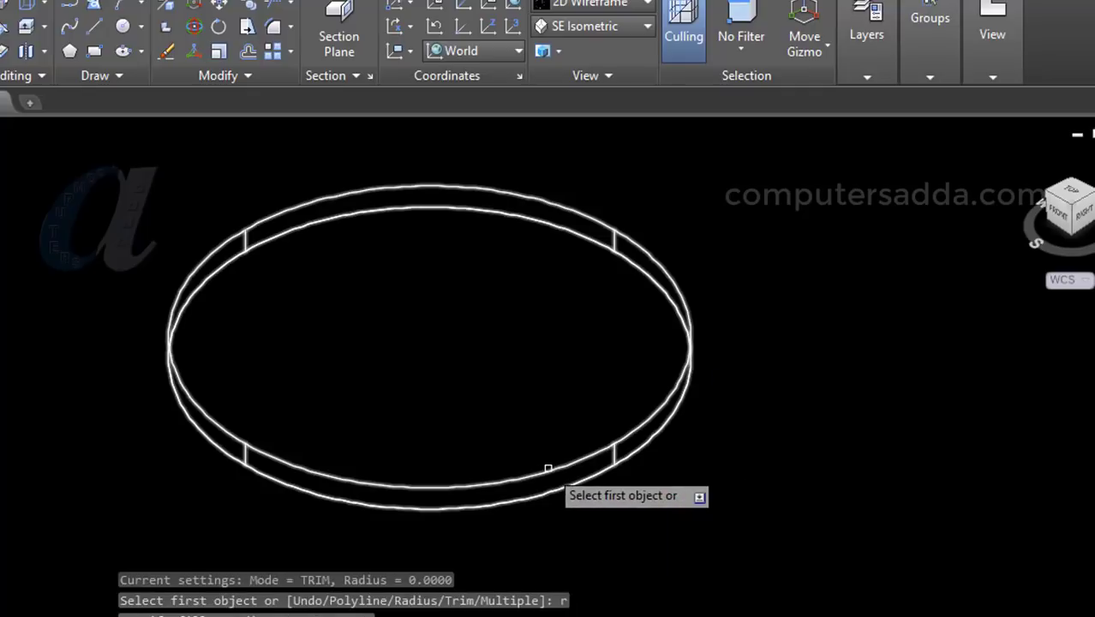
{"action": "left_click", "coordinate": [546, 472]}
{"action": "key", "text": "Return"}
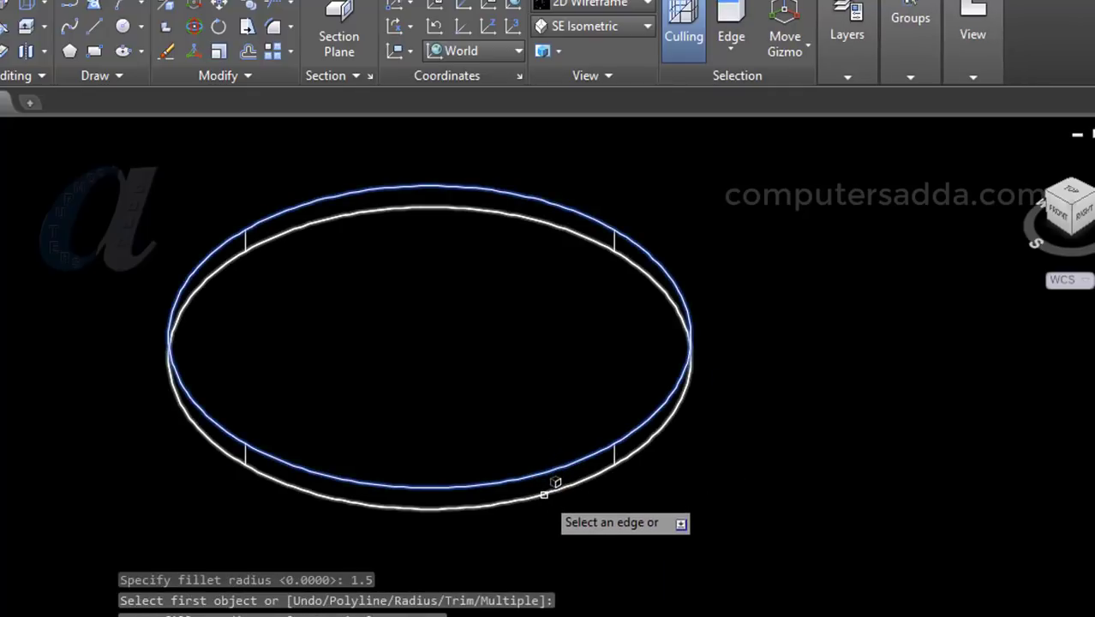
{"action": "left_click", "coordinate": [608, 488]}
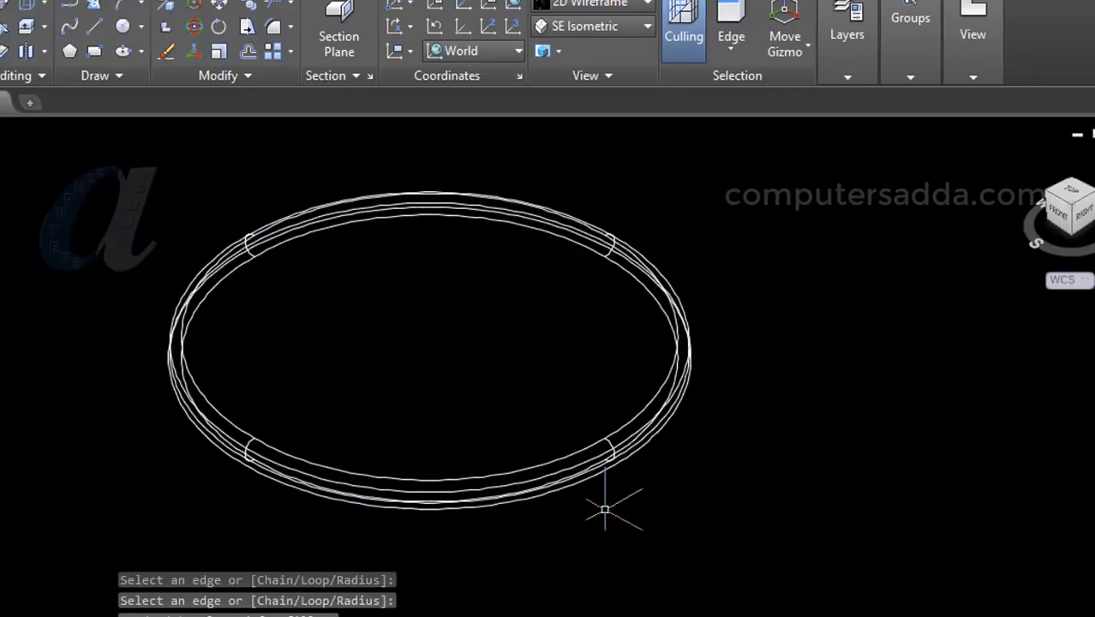
- Switch to Realistic shading, apply the fillet, and inspect the rounded edge
{"action": "left_click", "coordinate": [618, 5]}
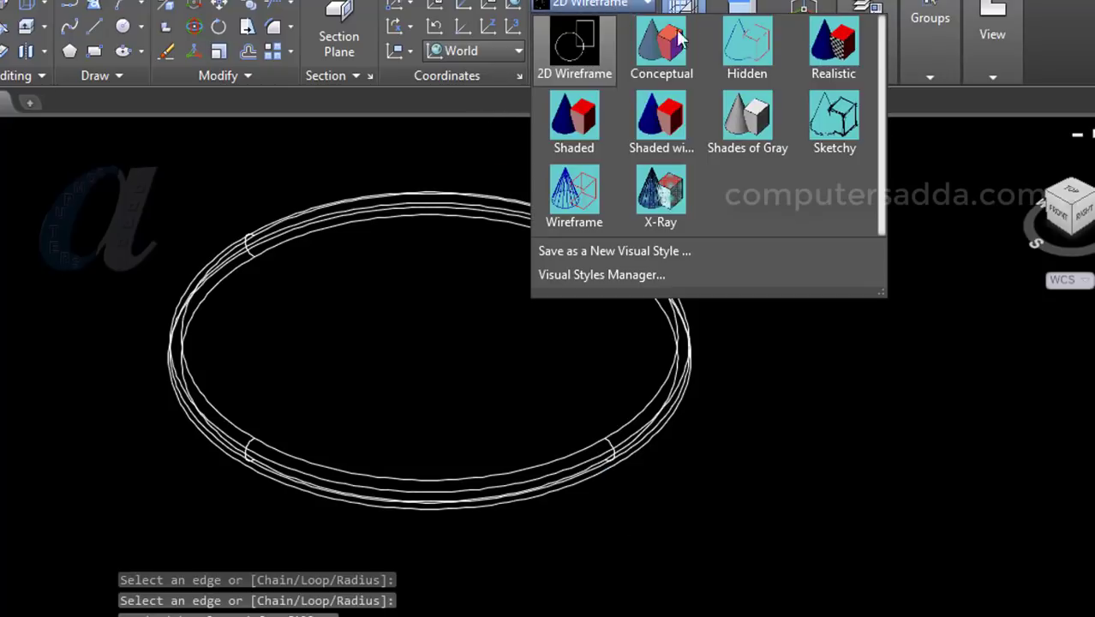
{"action": "left_click", "coordinate": [836, 42]}
{"action": "key", "text": "Return"}
{"action": "mouse_move", "coordinate": [667, 448]}
{"action": "middle_mouse_down", "text": "shift"}
{"action": "mouse_move", "coordinate": [883, 473]}
{"action": "mouse_move", "coordinate": [877, 524]}
{"action": "middle_mouse_up", "text": "shift"}
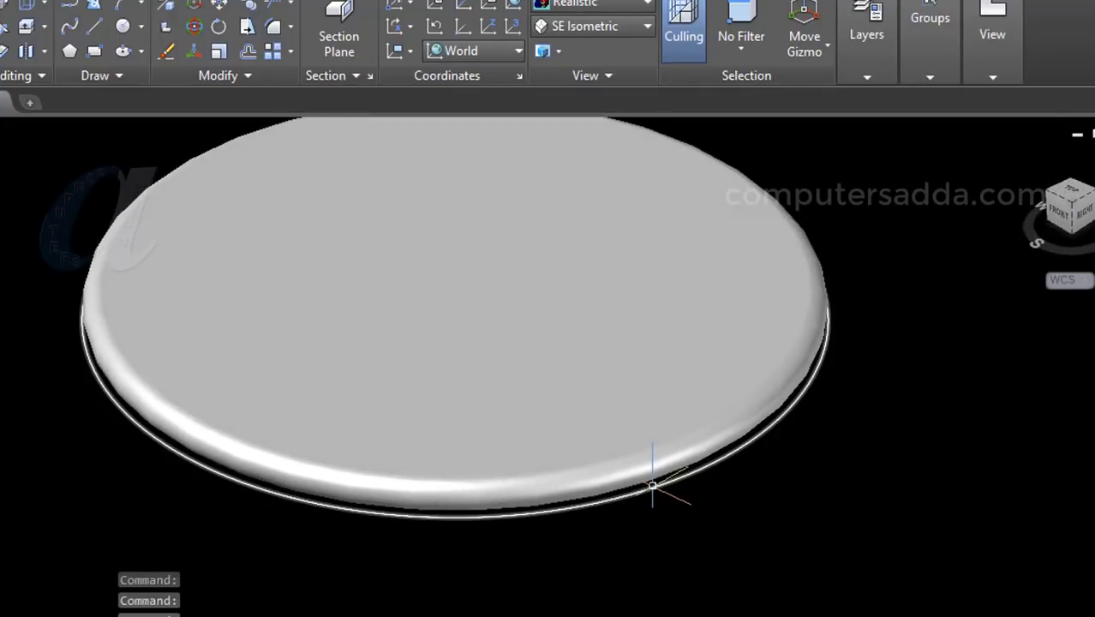
{"action": "left_click", "coordinate": [653, 490]}
{"action": "key", "text": "Escape"}
{"action": "scroll", "coordinate": [107, 188], "scroll_direction": "down", "scroll_amount": 2}
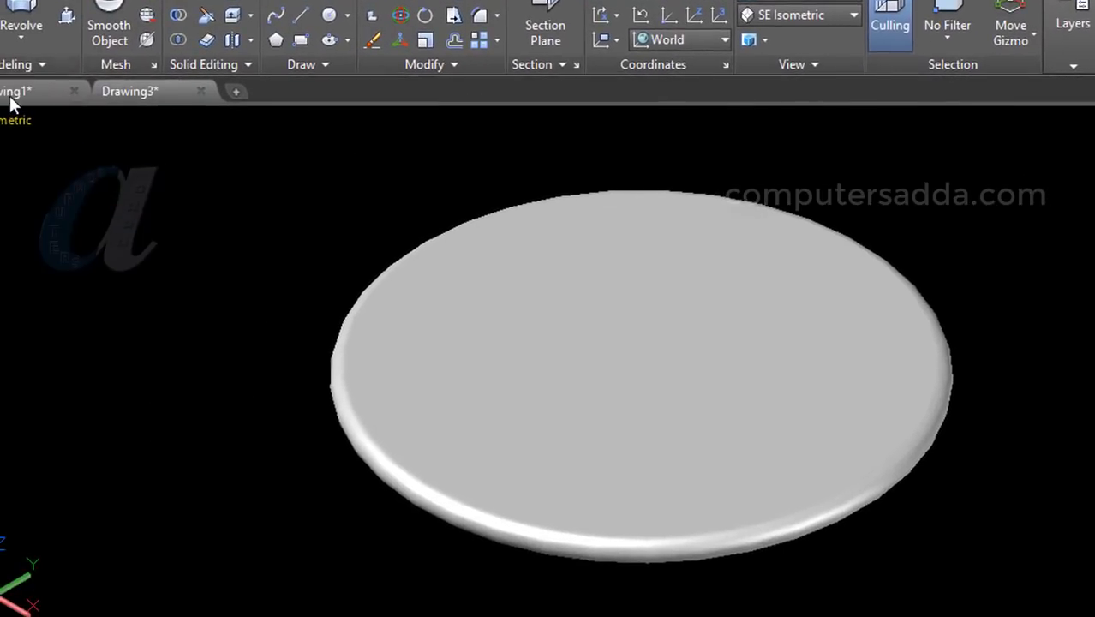
{"action": "left_click", "coordinate": [12, 97]}
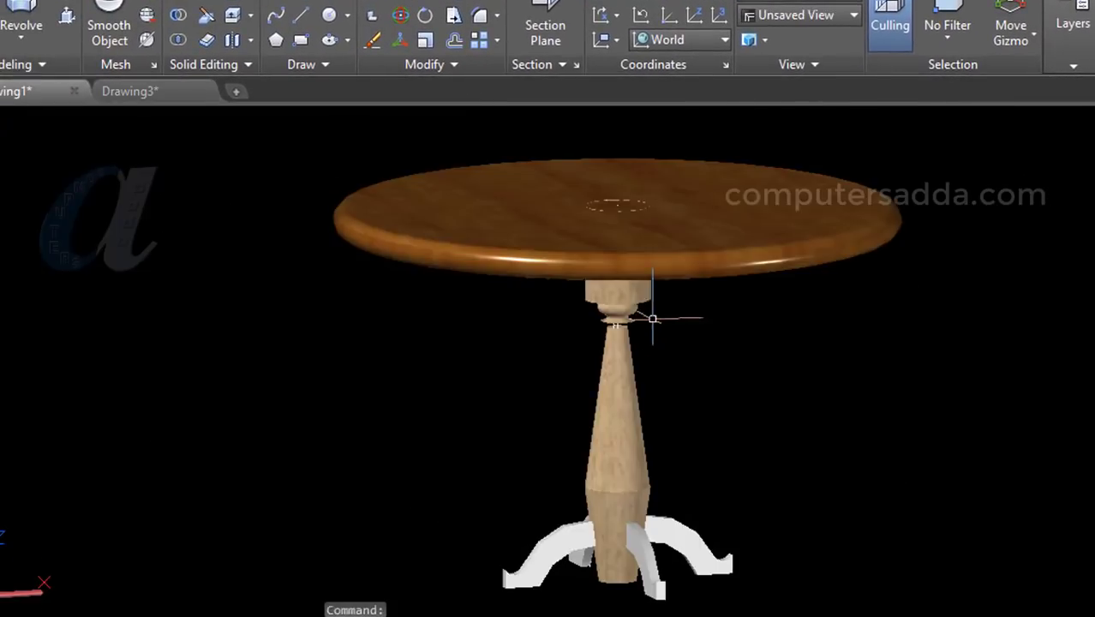
{"action": "middle_click_drag", "start_coordinate": [693, 381], "coordinate": [800, 393], "text": "shift"}
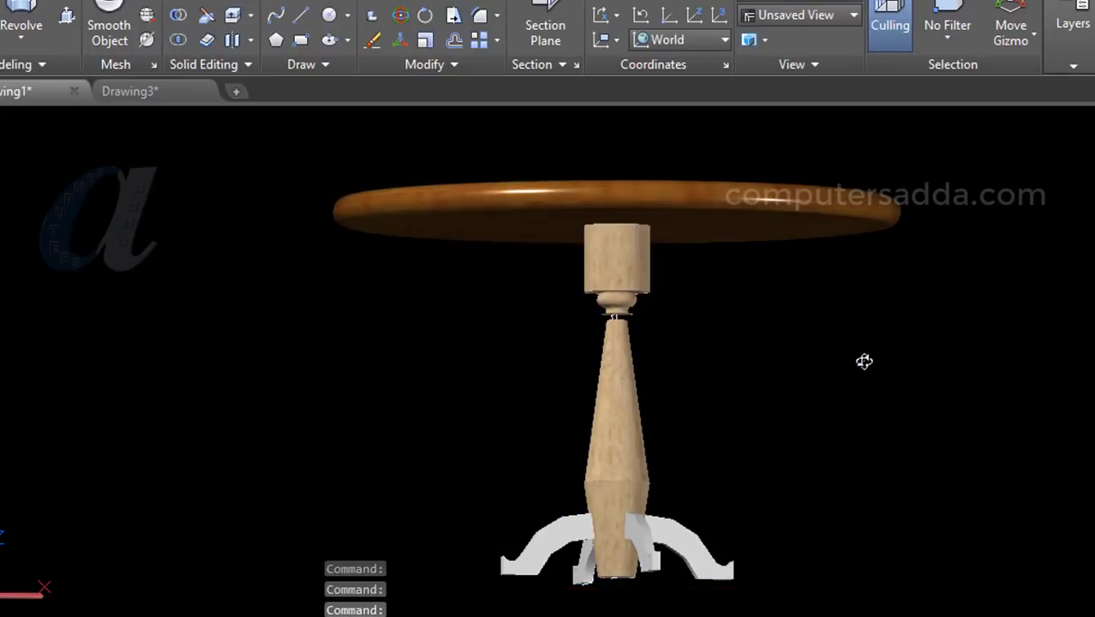
{"action": "mouse_move", "coordinate": [863, 362]}
{"action": "middle_mouse_down", "text": "shift"}
{"action": "mouse_move", "coordinate": [868, 446]}
{"action": "mouse_move", "coordinate": [872, 437]}
{"action": "middle_mouse_up", "text": "shift"}
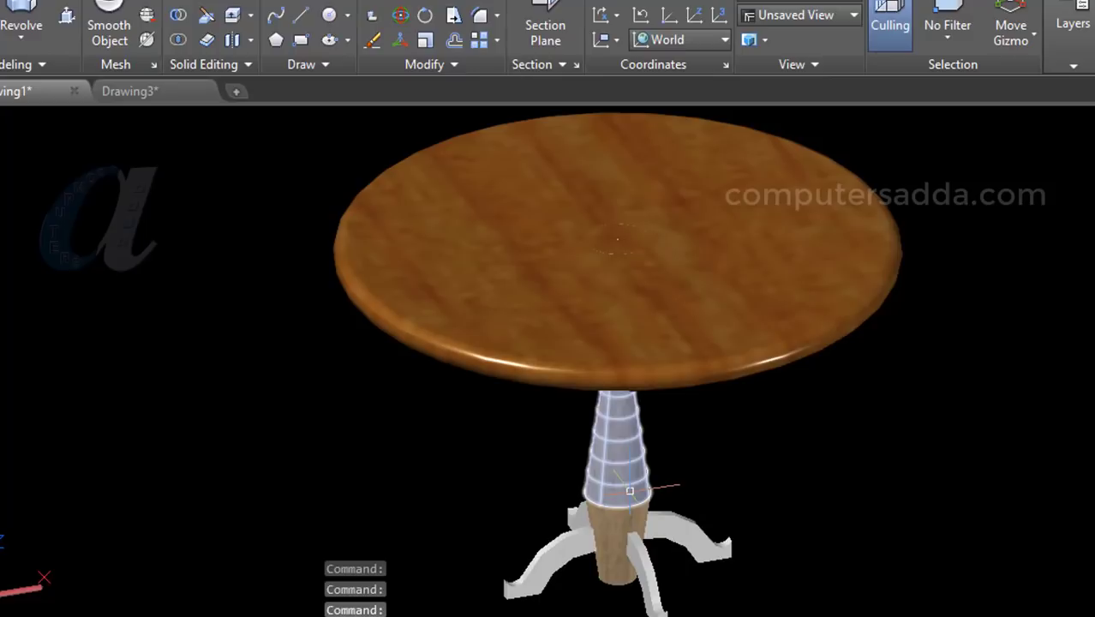
{"action": "left_click", "coordinate": [117, 91]}
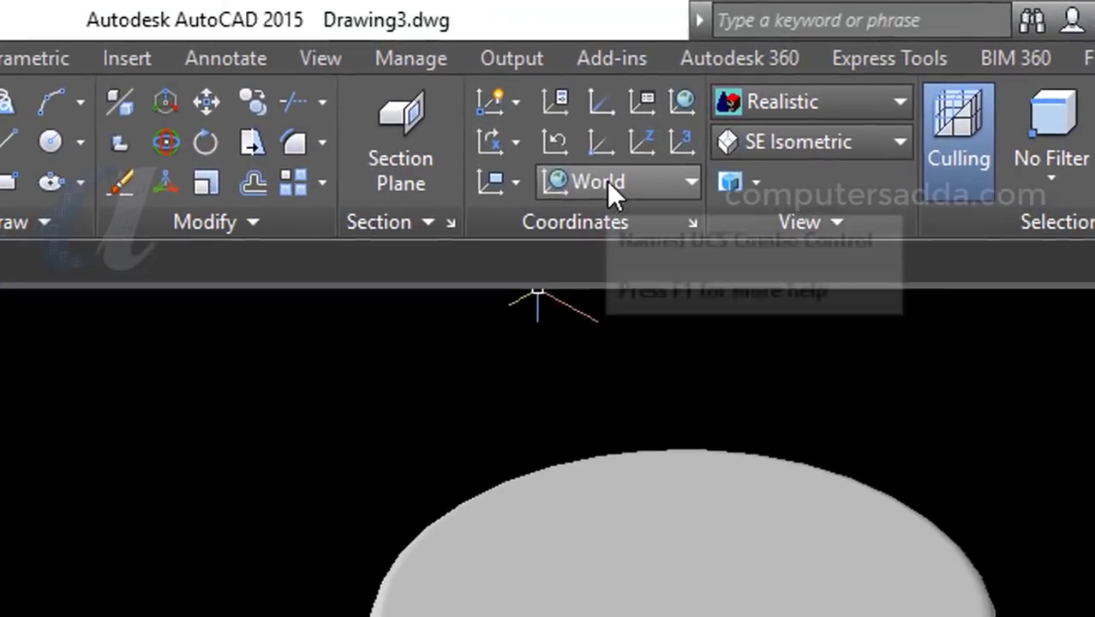
- Set the UCS to Right and start a line at the disc's 3D centre
{"action": "left_click", "coordinate": [606, 183]}
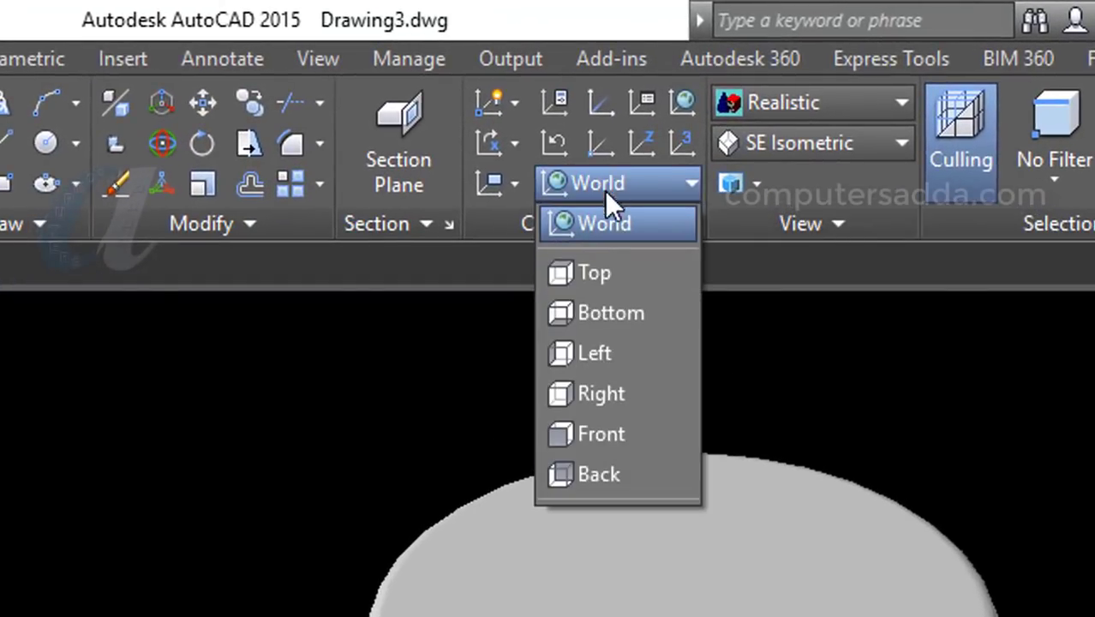
{"action": "left_click", "coordinate": [593, 400]}
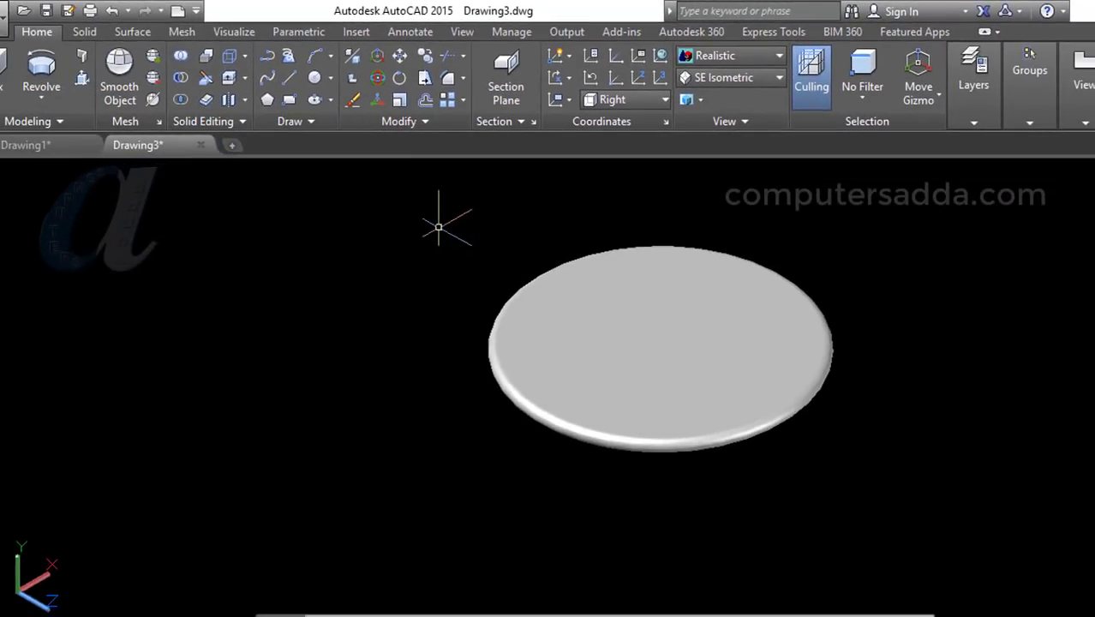
{"action": "type", "text": "l"}
{"action": "key", "text": "Return"}
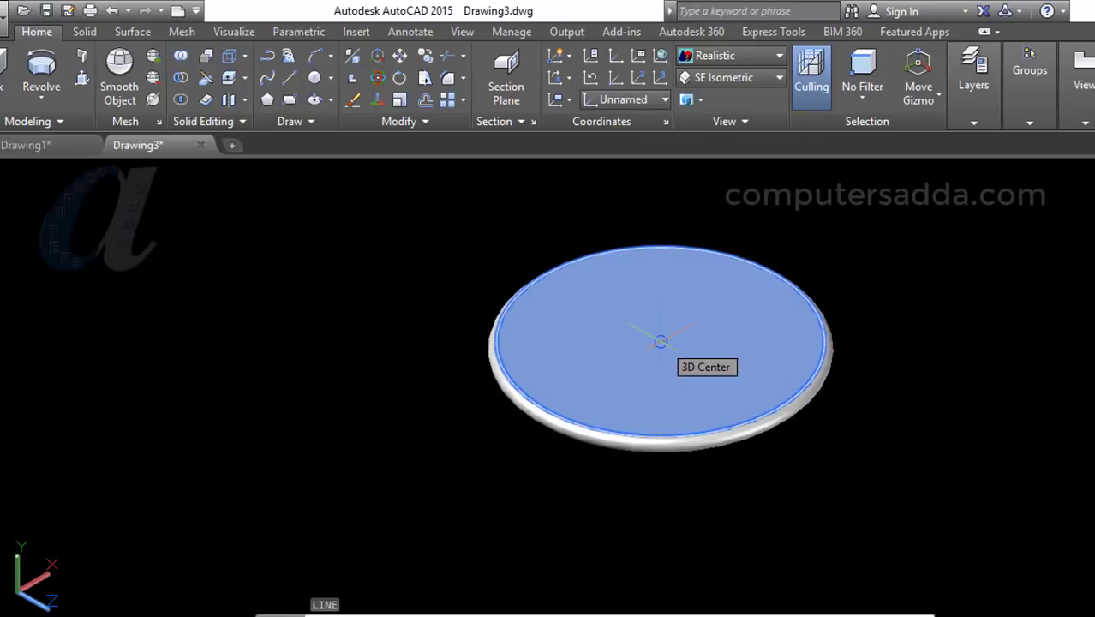
{"action": "left_click", "coordinate": [661, 341]}
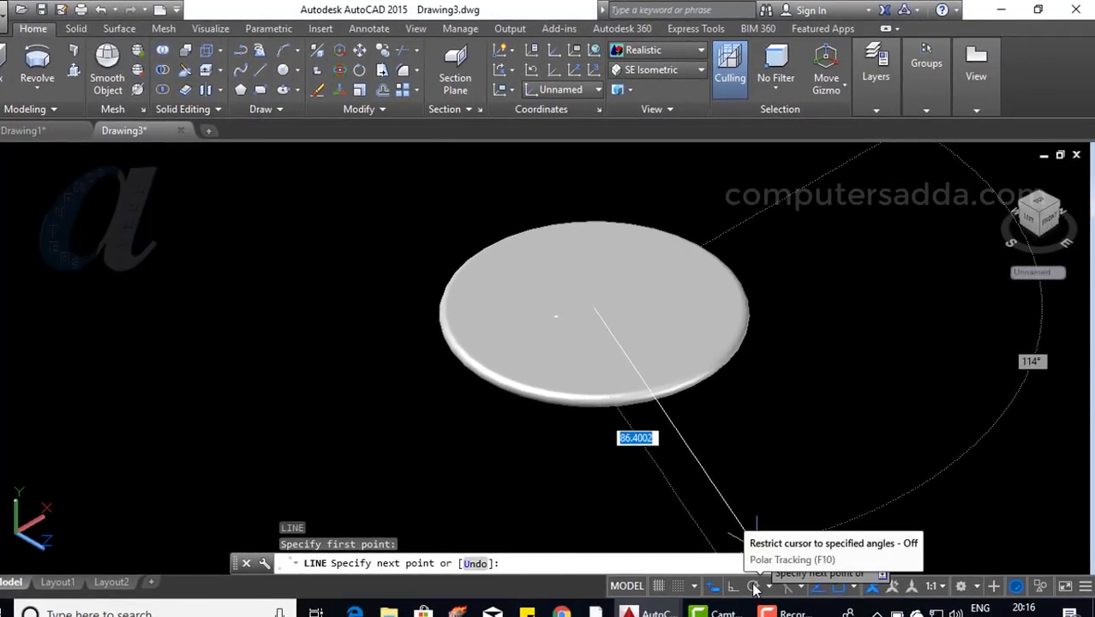
- With Polar Tracking on, run the line 40 units straight down
{"action": "left_click", "coordinate": [753, 587]}
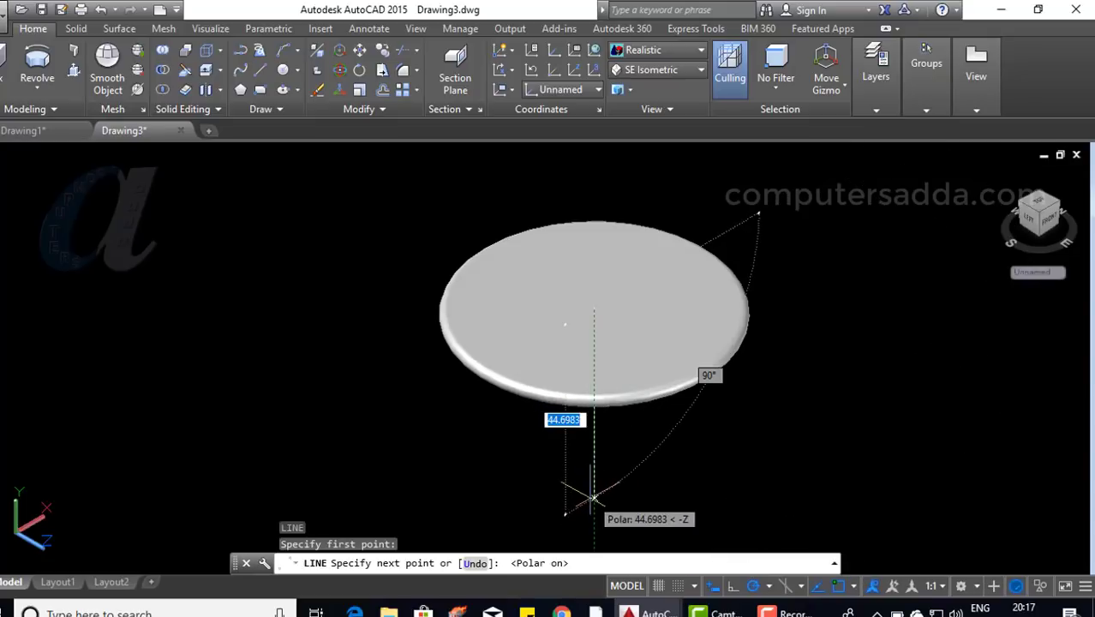
{"action": "middle_click_drag", "start_coordinate": [591, 505], "coordinate": [591, 448]}
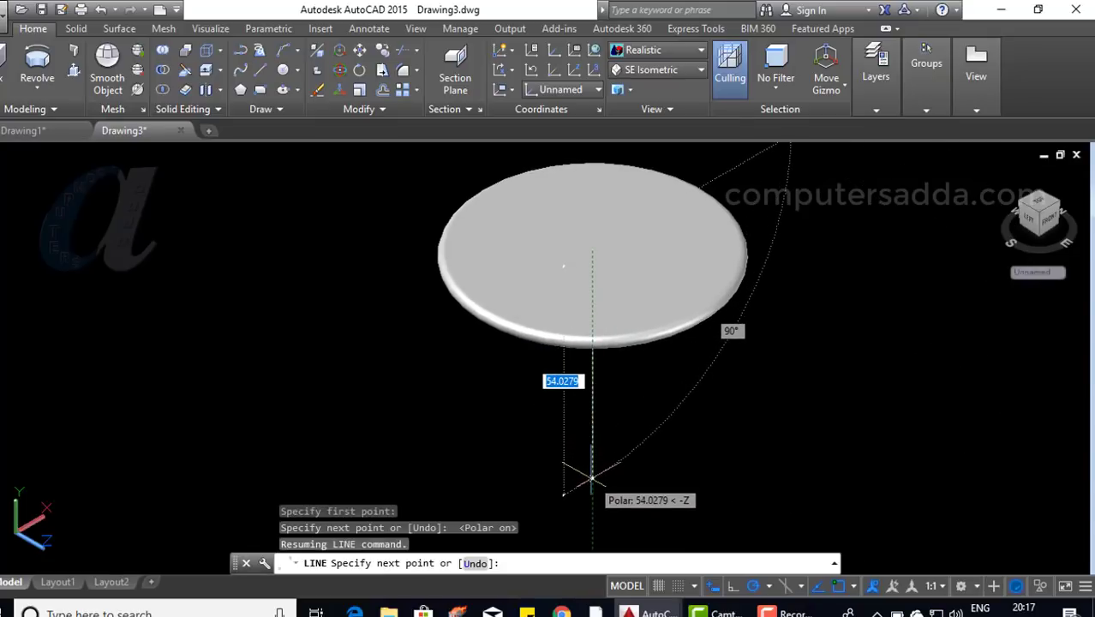
{"action": "type", "text": "40"}
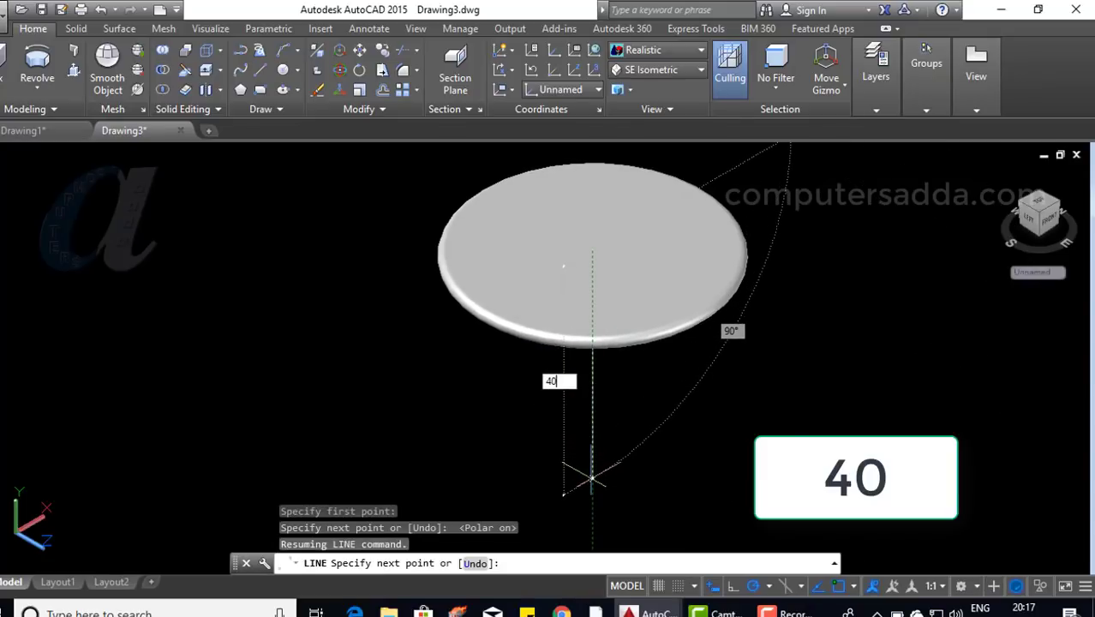
{"action": "key", "text": "Return"}
{"action": "key", "text": "Return"}
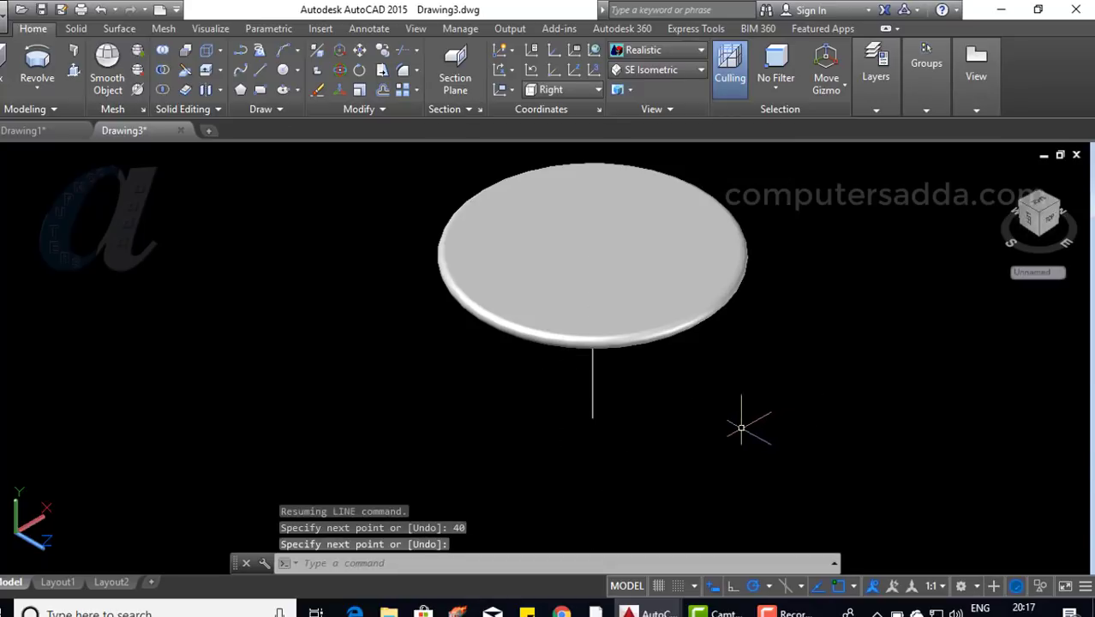
{"action": "mouse_move", "coordinate": [741, 419]}
{"action": "middle_mouse_down", "text": "shift"}
{"action": "mouse_move", "coordinate": [718, 411]}
{"action": "mouse_move", "coordinate": [706, 340]}
{"action": "mouse_move", "coordinate": [677, 345]}
{"action": "mouse_move", "coordinate": [694, 390]}
{"action": "middle_mouse_up", "text": "shift"}
{"action": "key", "text": "Return"}
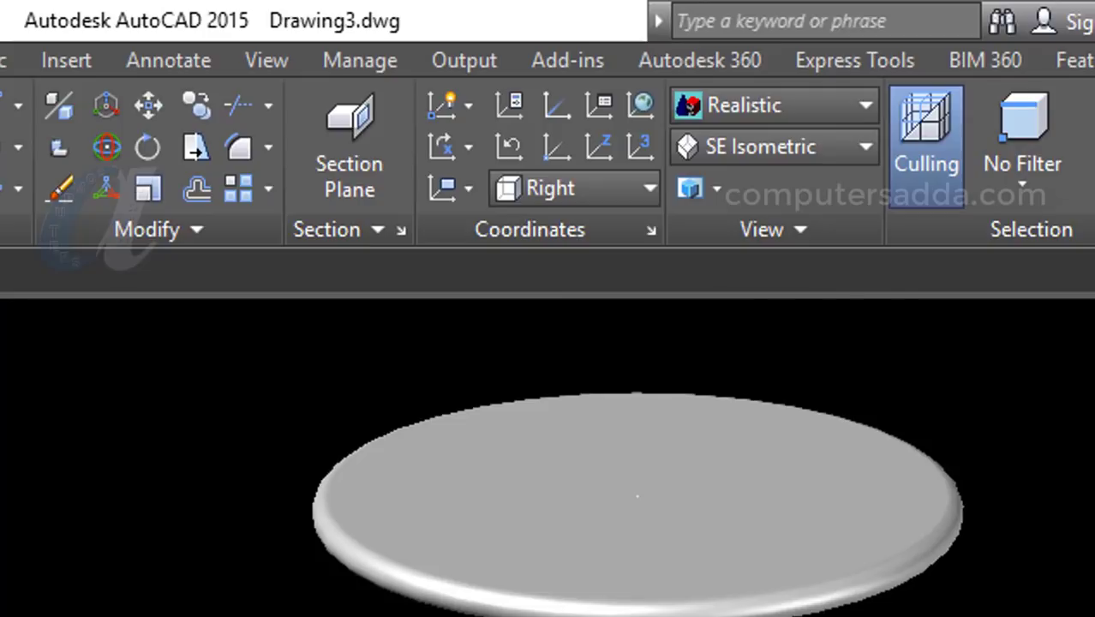
- Switch to the Right preset view
{"action": "left_click", "coordinate": [805, 154]}
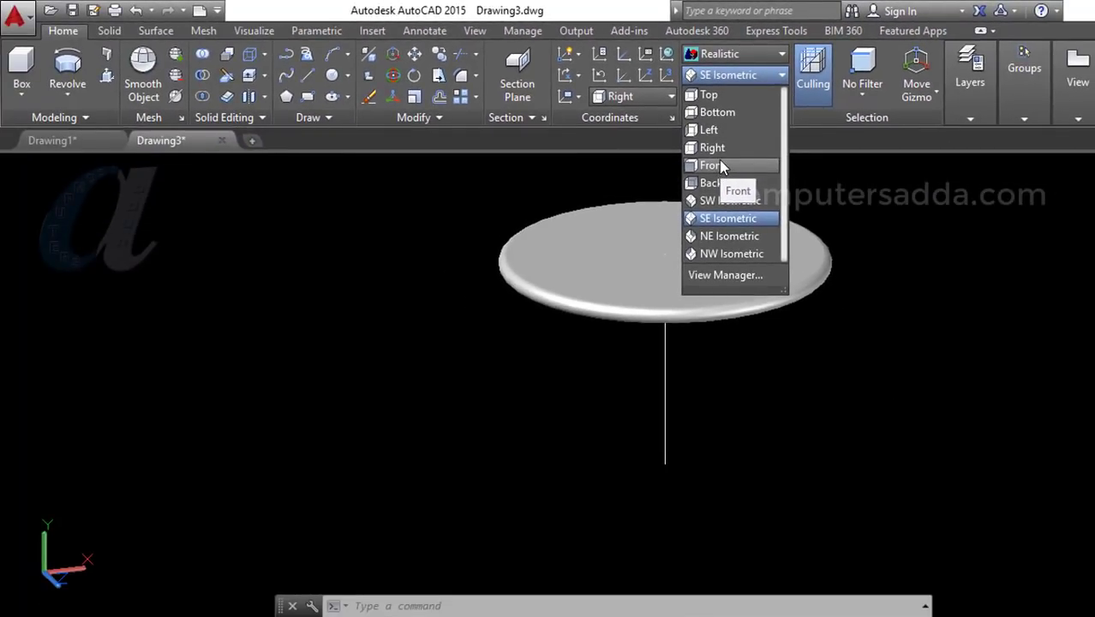
{"action": "left_click", "coordinate": [722, 149]}
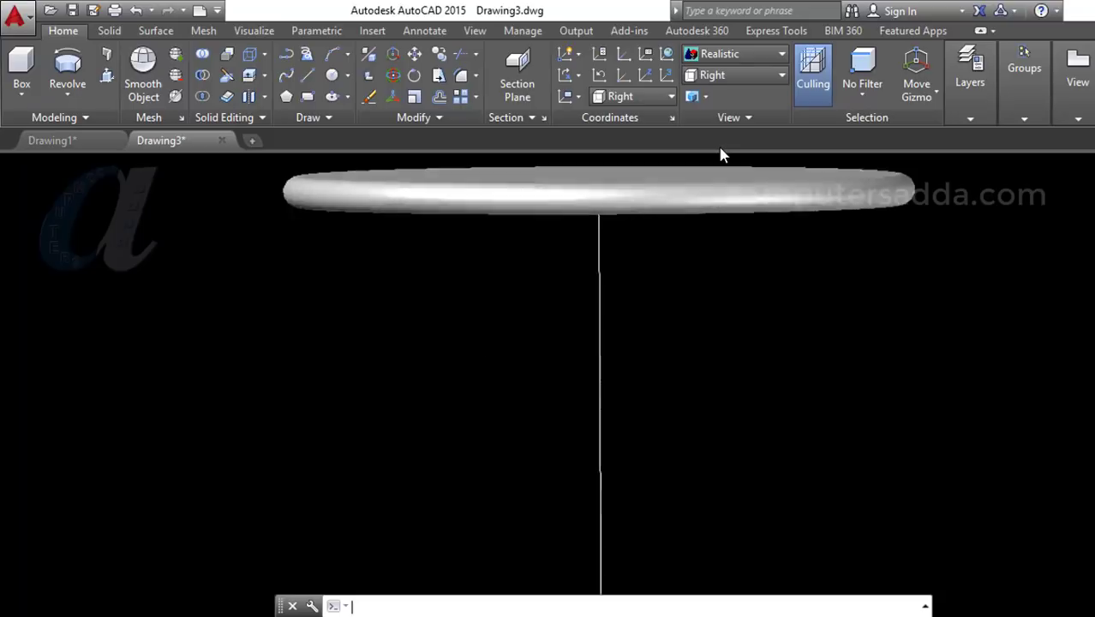
{"action": "scroll", "coordinate": [752, 292], "scroll_direction": "up", "scroll_amount": 2}
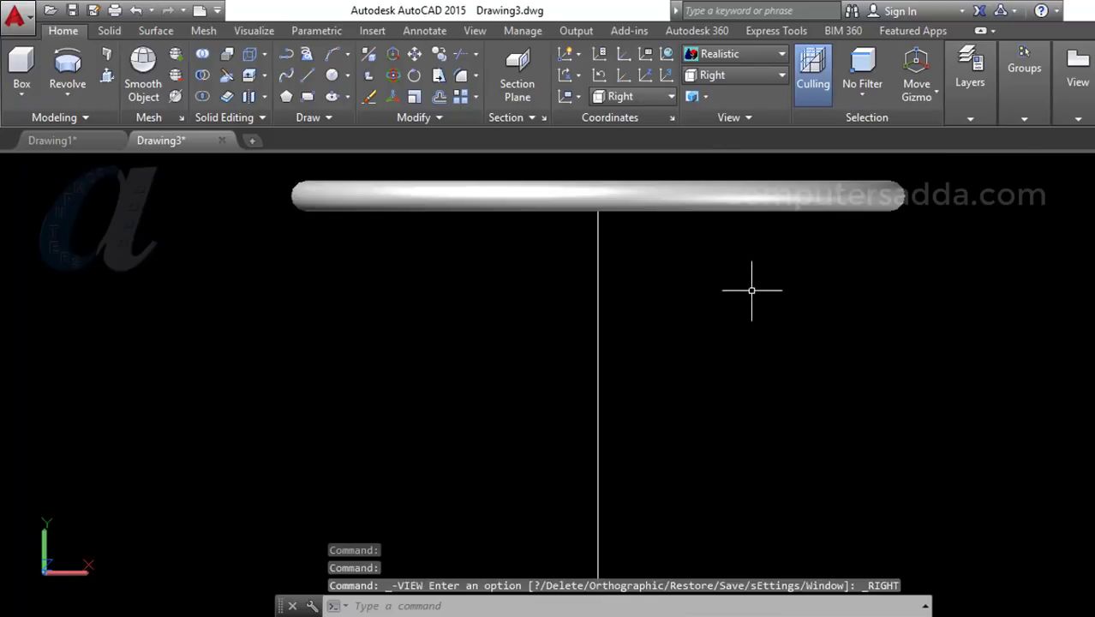
{"action": "scroll", "coordinate": [751, 292], "scroll_direction": "down", "scroll_amount": 3}
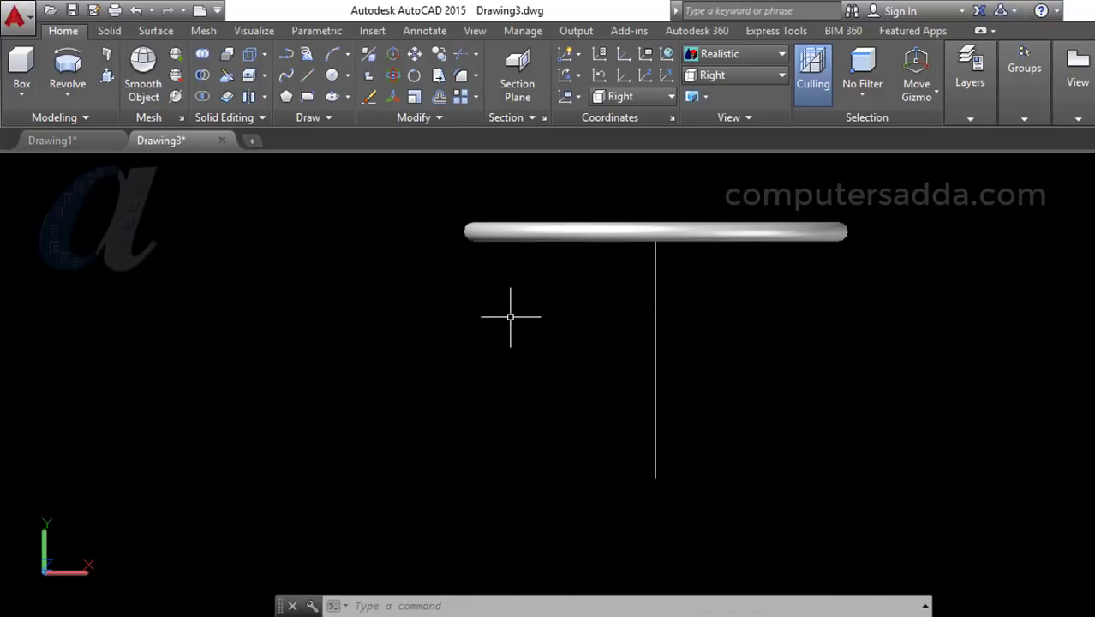
{"action": "type", "text": "l"}
- Draw a 20-unit horizontal line from the vertical line's bottom end
{"action": "key", "text": "Return"}
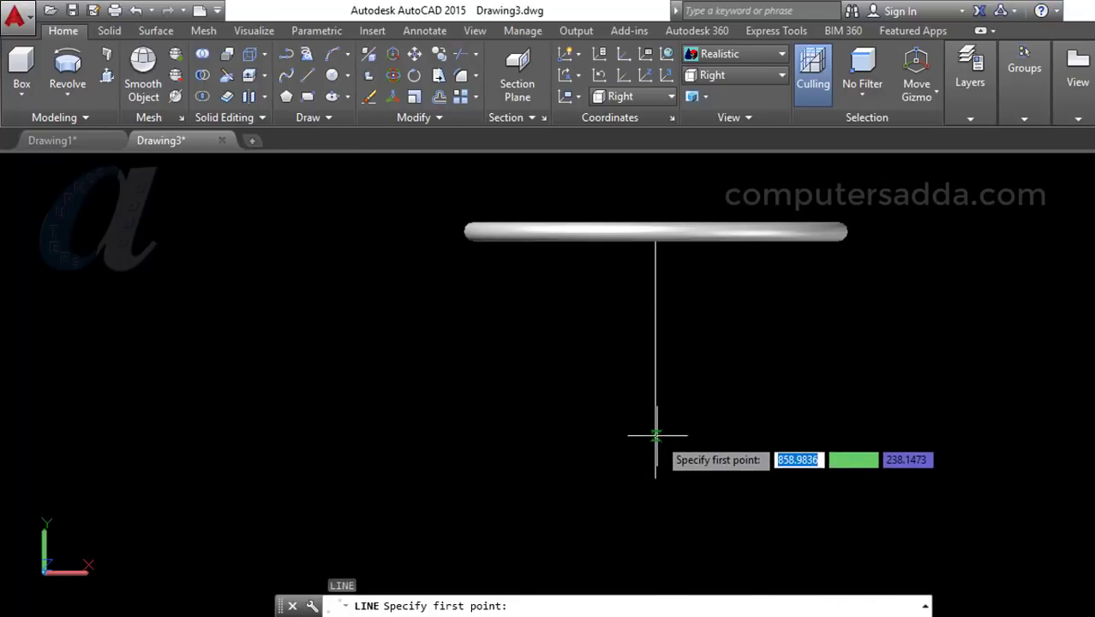
{"action": "left_click", "coordinate": [653, 479]}
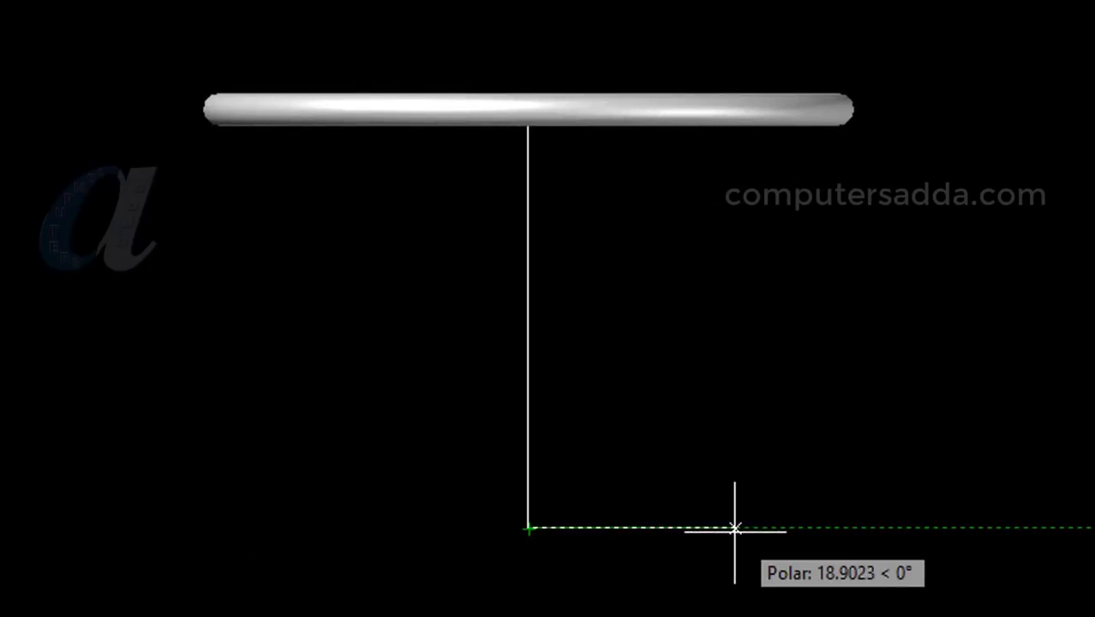
{"action": "type", "text": "20"}
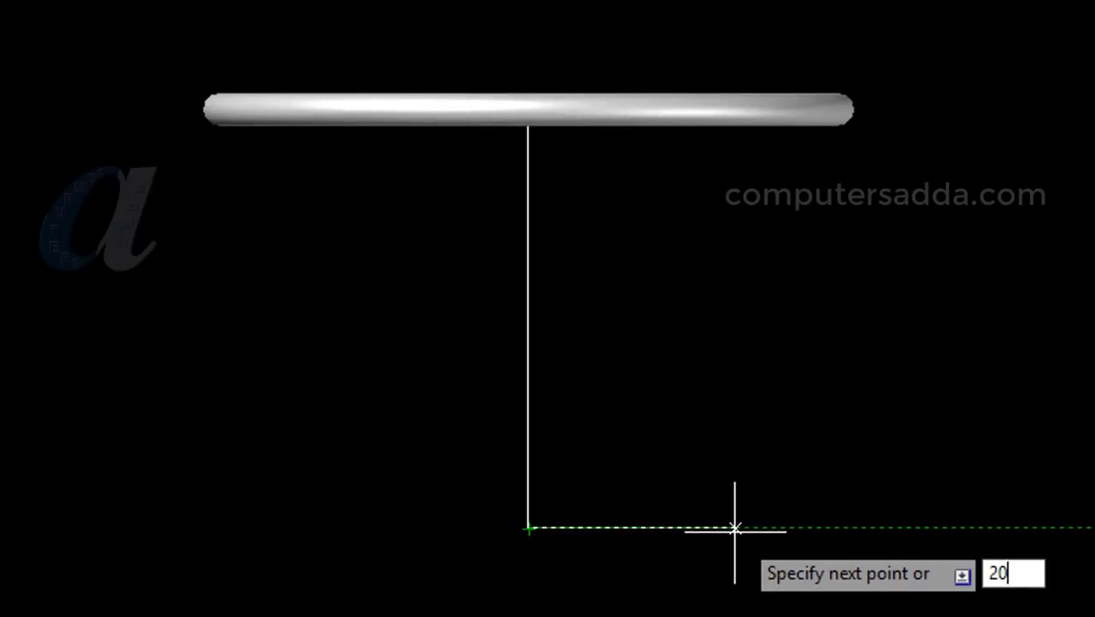
{"action": "key", "text": "Return"}
{"action": "key", "text": "Return"}
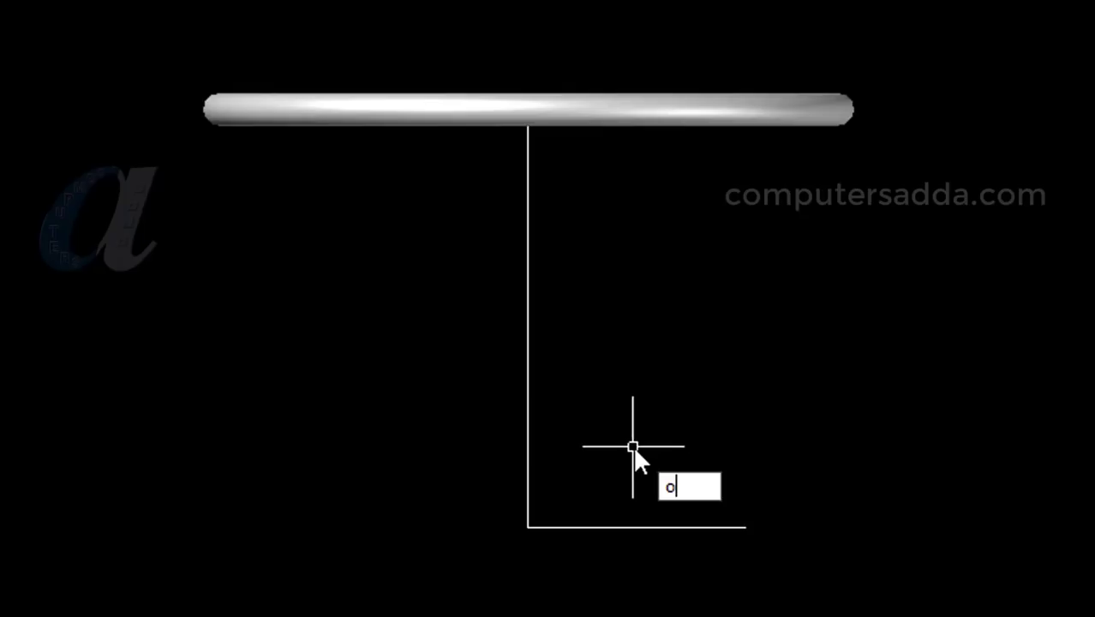
- Offset the horizontal line upward twice at a distance of 5
{"action": "key", "text": "Return"}
{"action": "type", "text": "5"}
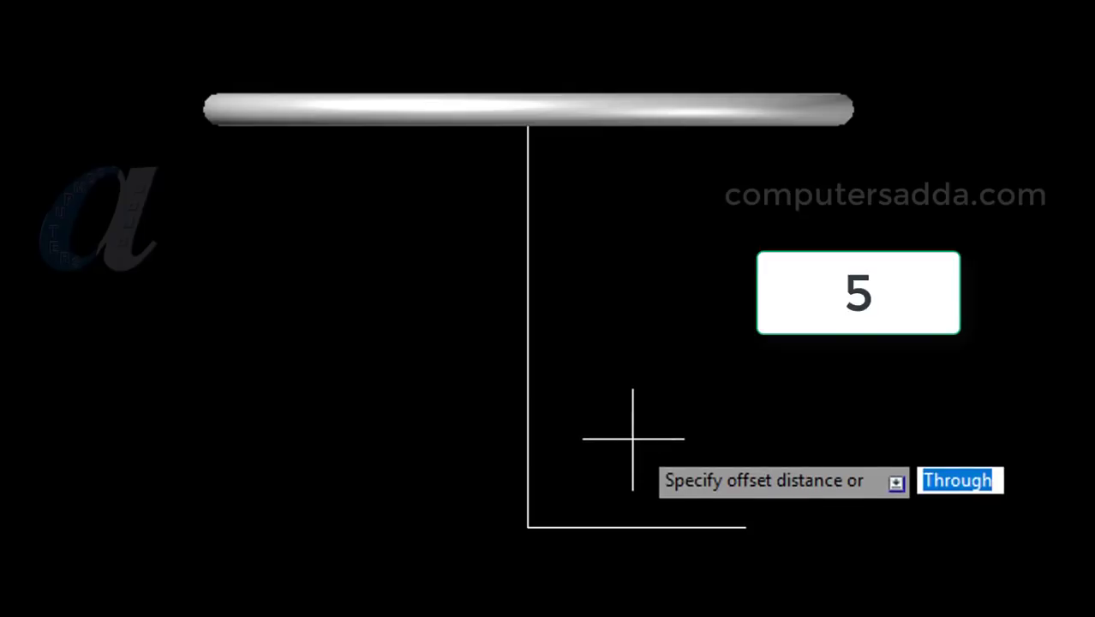
{"action": "key", "text": "Return"}
{"action": "left_click", "coordinate": [653, 526]}
{"action": "left_click", "coordinate": [656, 497]}
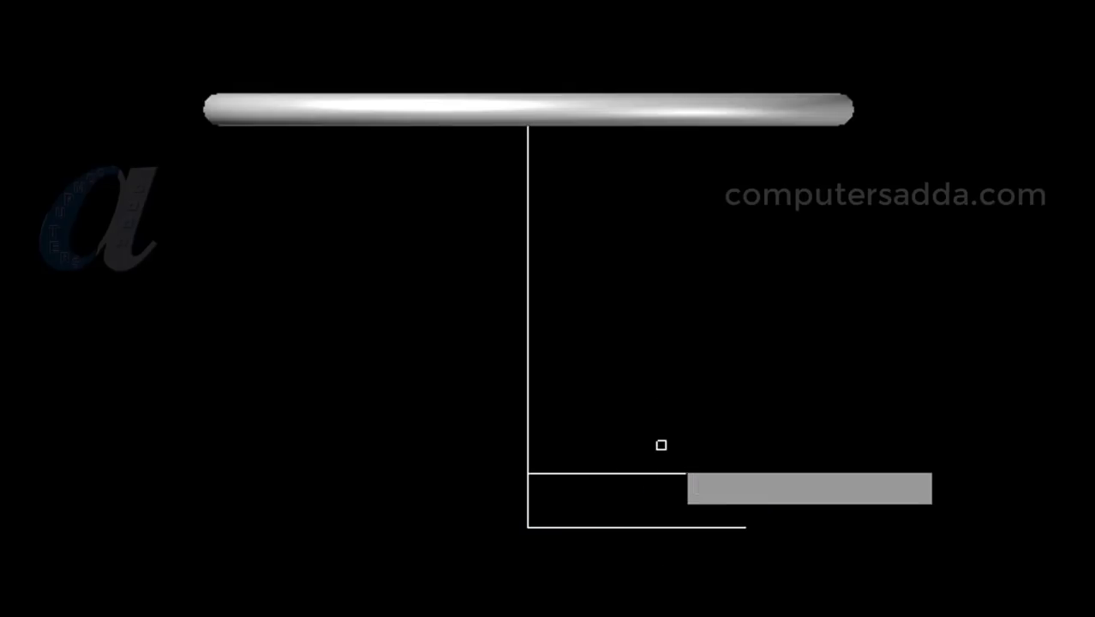
{"action": "left_click", "coordinate": [644, 471]}
{"action": "left_click", "coordinate": [652, 353]}
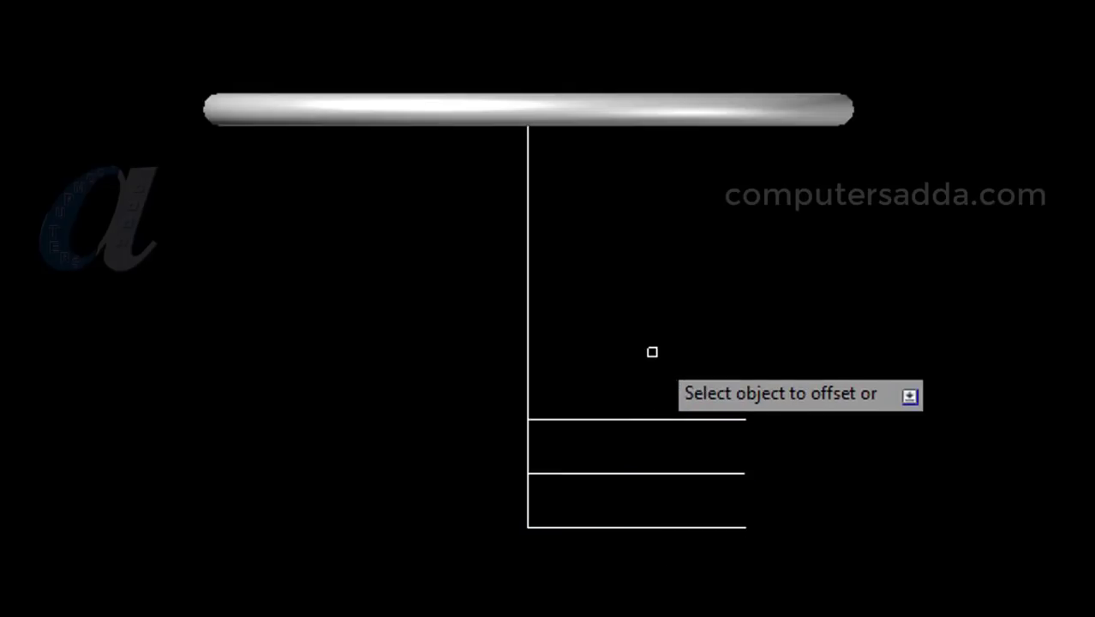
{"action": "key", "text": "Return"}
- Offset the vertical line 3 units to the right
{"action": "type", "text": "o"}
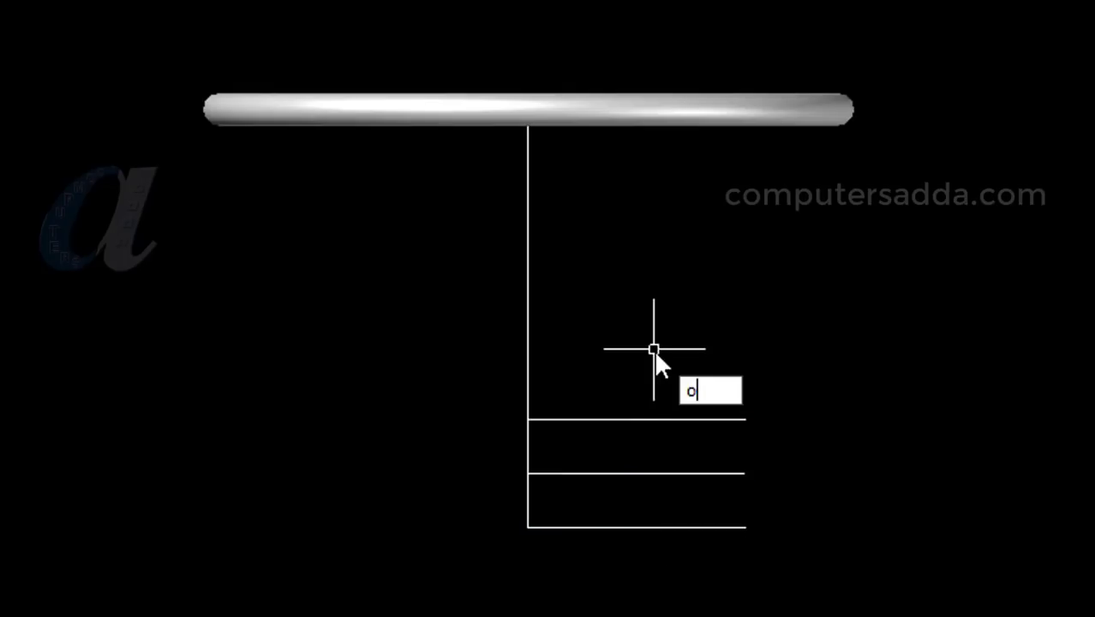
{"action": "key", "text": "Return"}
{"action": "type", "text": "3"}
{"action": "key", "text": "Return"}
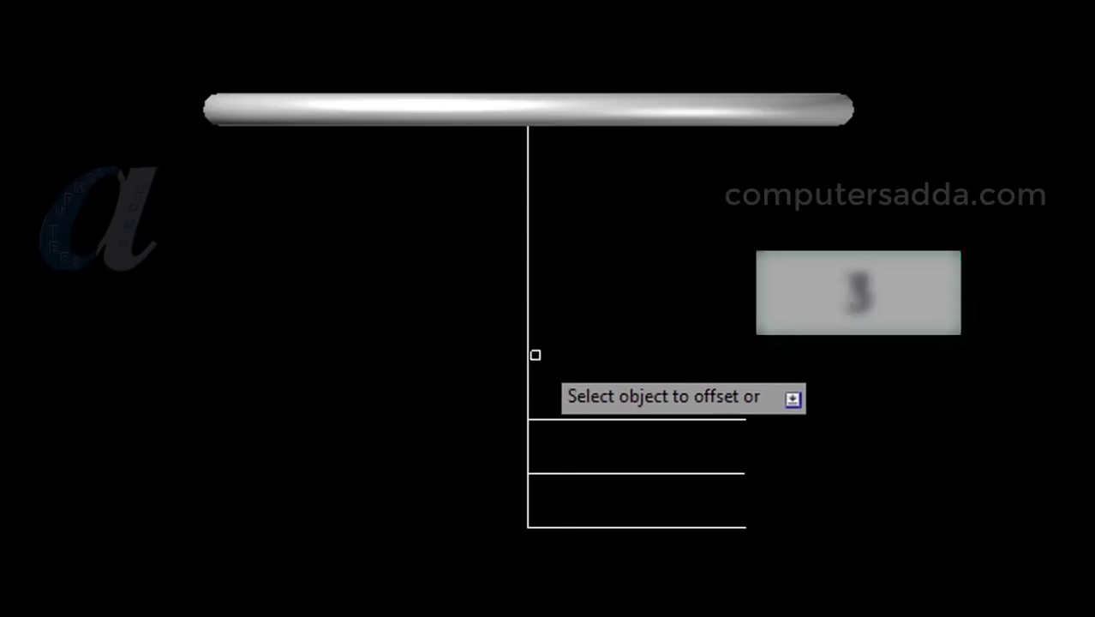
{"action": "left_click", "coordinate": [529, 355]}
{"action": "left_click", "coordinate": [630, 327]}
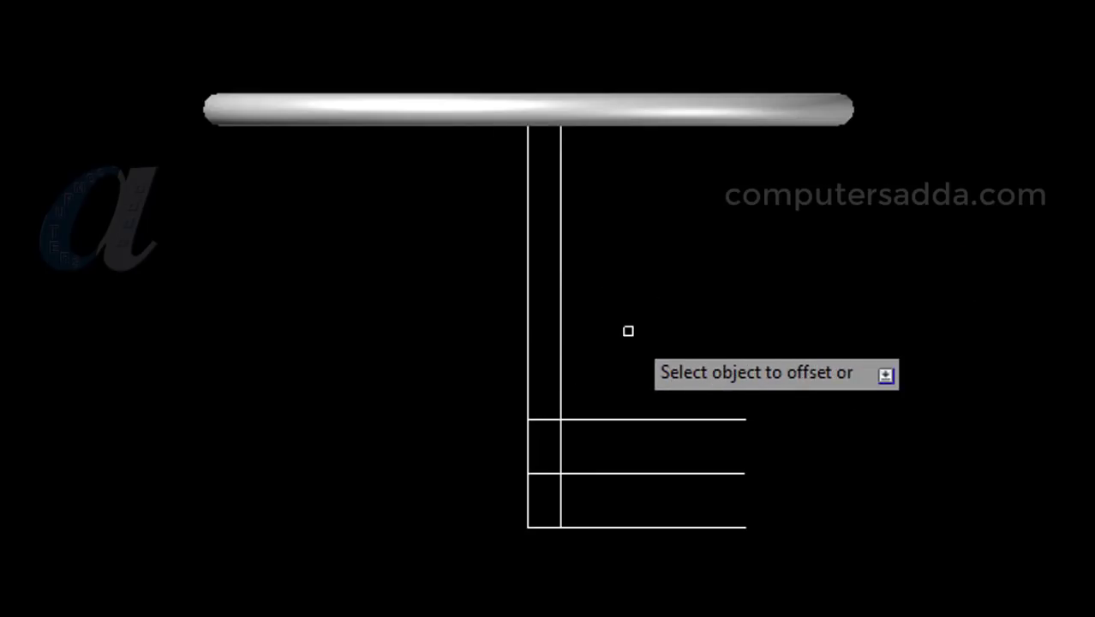
{"action": "key", "text": "Return"}
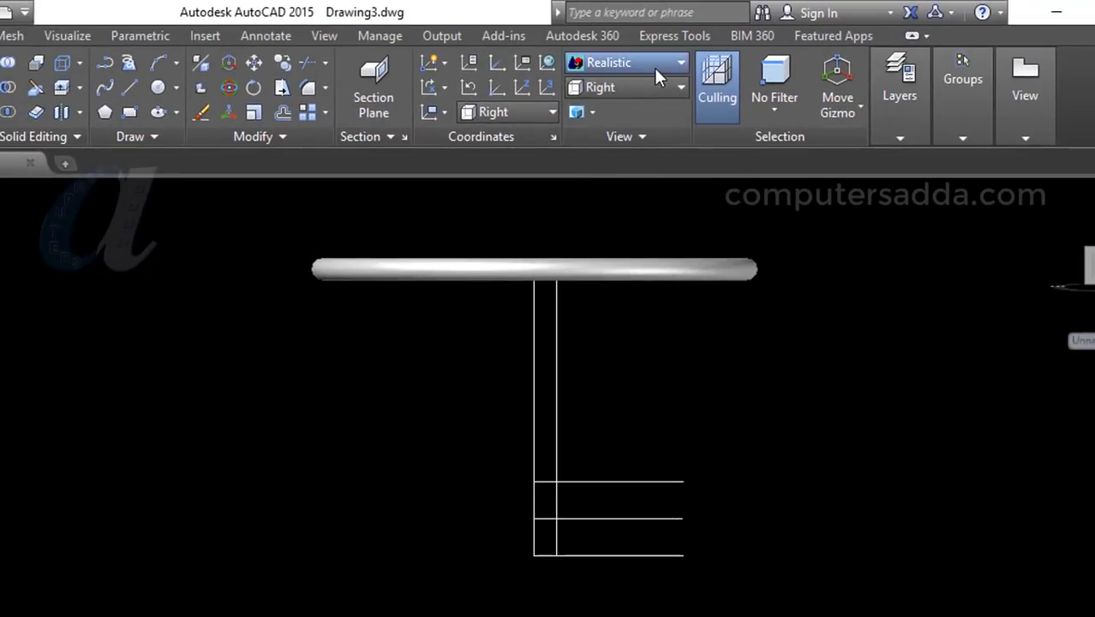
- Change the visual style from Realistic to 2D Wireframe and zoom in on the tabletop and post lines
{"action": "left_click", "coordinate": [656, 75]}
{"action": "left_click", "coordinate": [604, 102]}
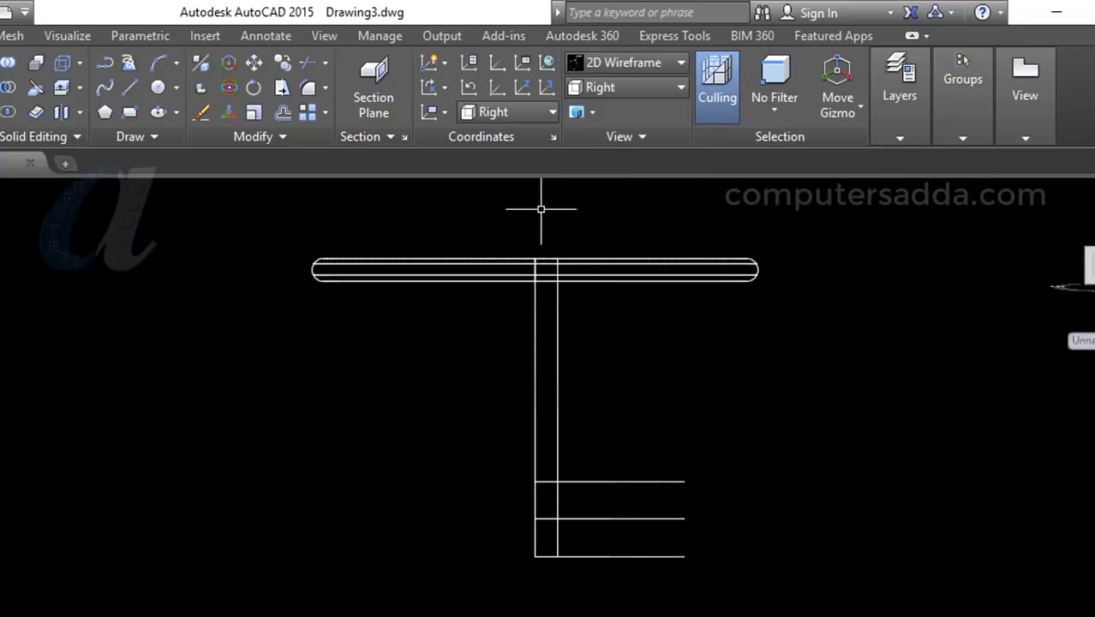
{"action": "scroll", "coordinate": [535, 232], "scroll_direction": "up", "scroll_amount": 2}
{"action": "scroll", "coordinate": [514, 287], "scroll_direction": "up", "scroll_amount": 2}
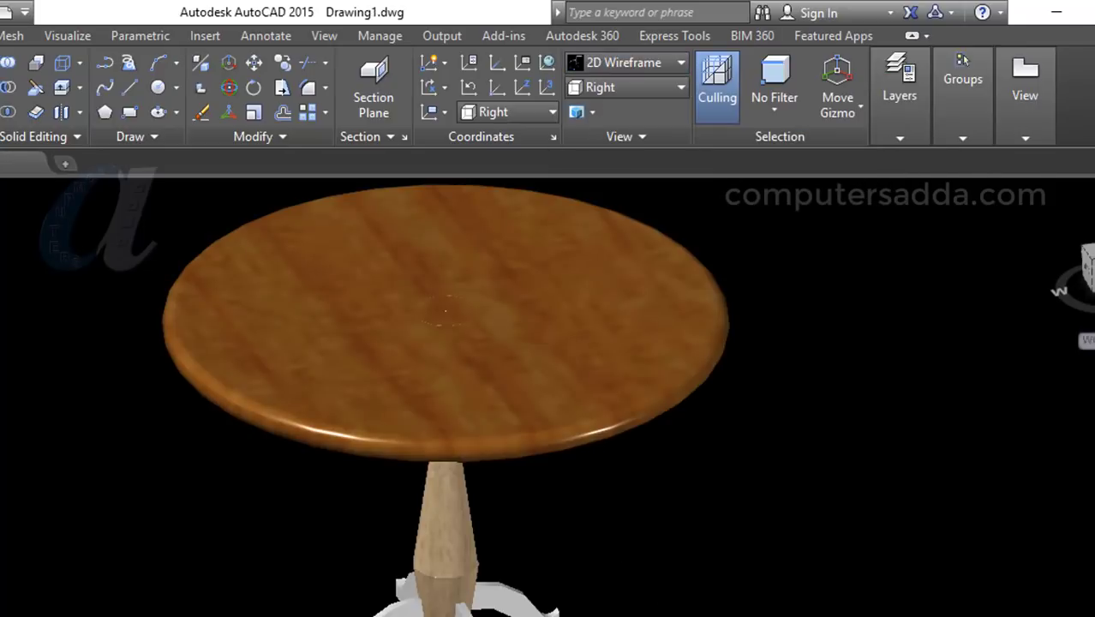
{"action": "mouse_move", "coordinate": [635, 543]}
{"action": "middle_mouse_down", "text": "shift"}
{"action": "mouse_move", "coordinate": [642, 438]}
{"action": "mouse_move", "coordinate": [635, 471]}
{"action": "middle_mouse_up", "text": "shift"}
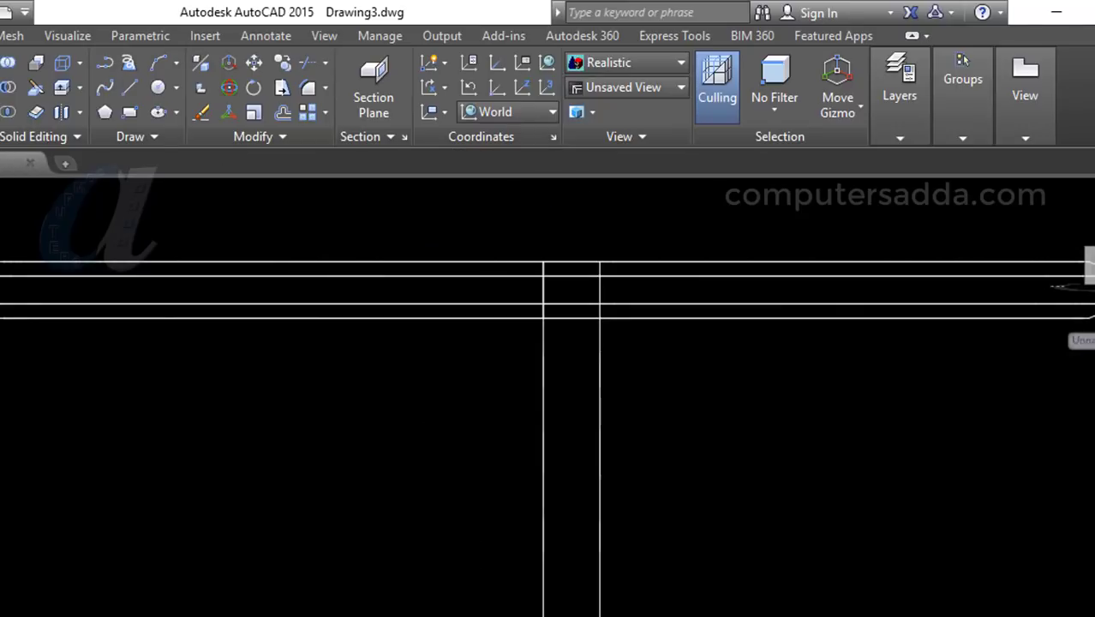
{"action": "scroll", "coordinate": [664, 471], "scroll_direction": "down", "scroll_amount": 2}
{"action": "scroll", "coordinate": [728, 485], "scroll_direction": "down", "scroll_amount": 2}
{"action": "scroll", "coordinate": [711, 467], "scroll_direction": "up", "scroll_amount": 2}
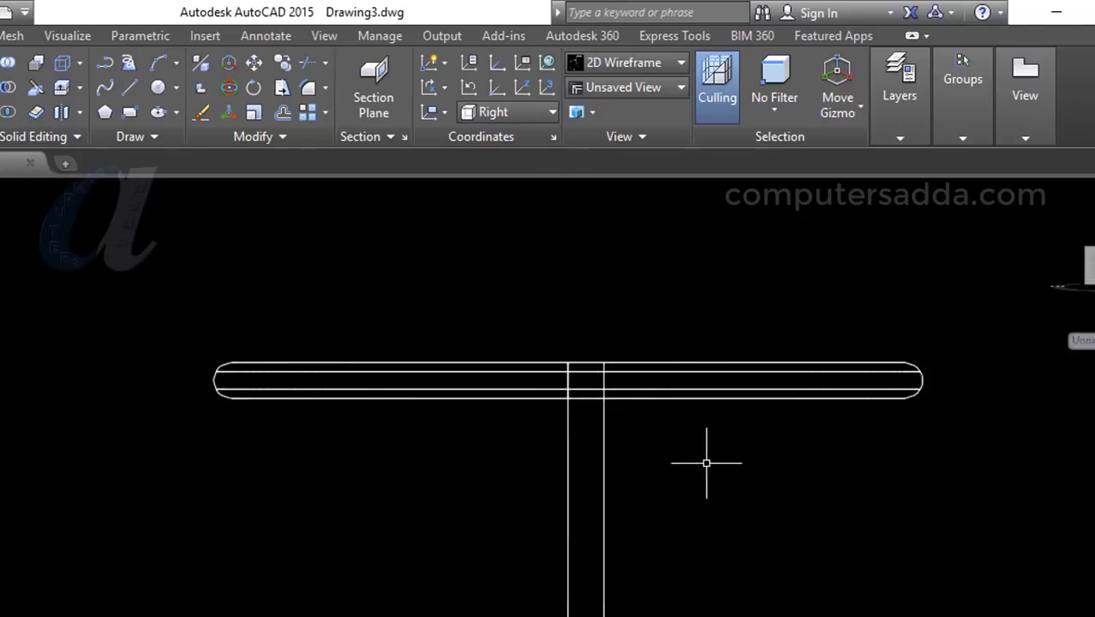
{"action": "scroll", "coordinate": [633, 394], "scroll_direction": "up", "scroll_amount": 3}
{"action": "scroll", "coordinate": [519, 340], "scroll_direction": "up", "scroll_amount": 1}
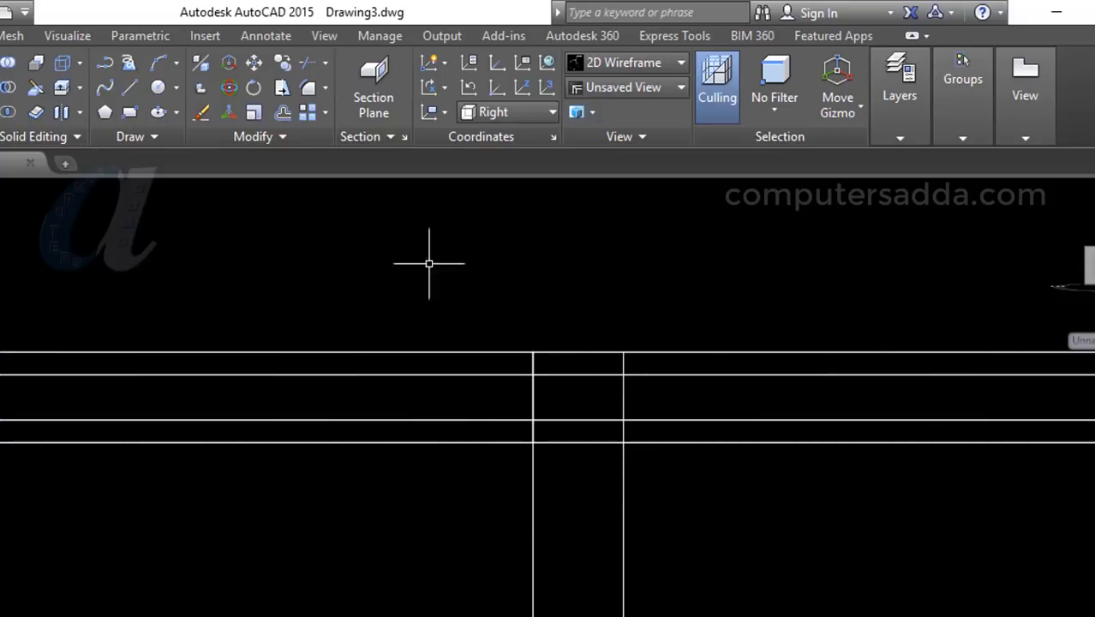
- Start a line at the top intersection on the right edge, running 10 units down
{"action": "type", "text": "l"}
{"action": "key", "text": "Return"}
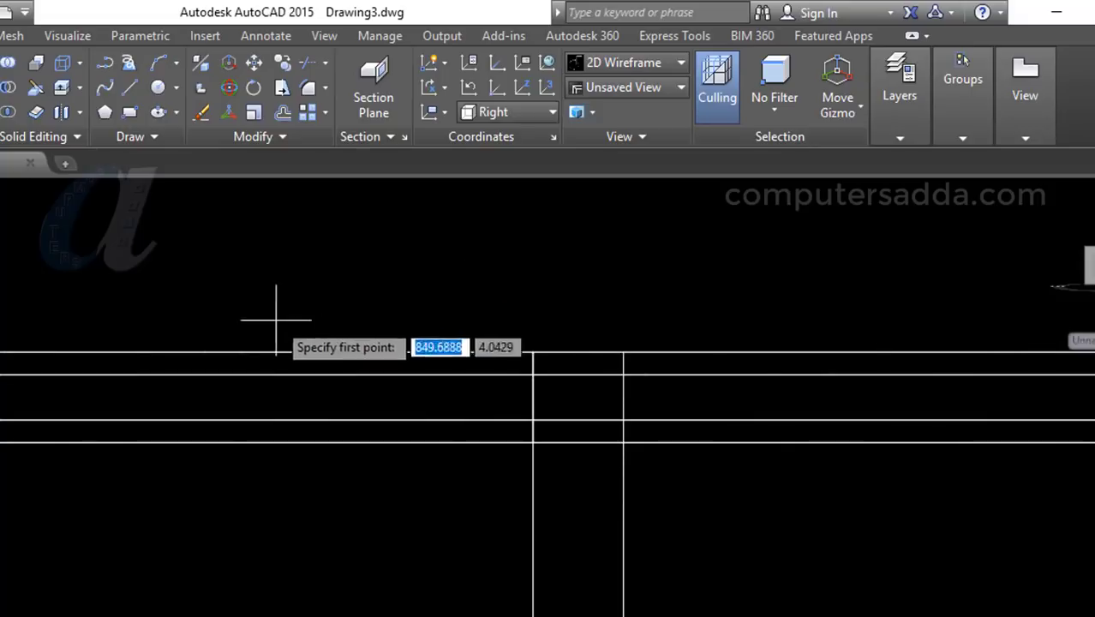
{"action": "key", "text": "Escape"}
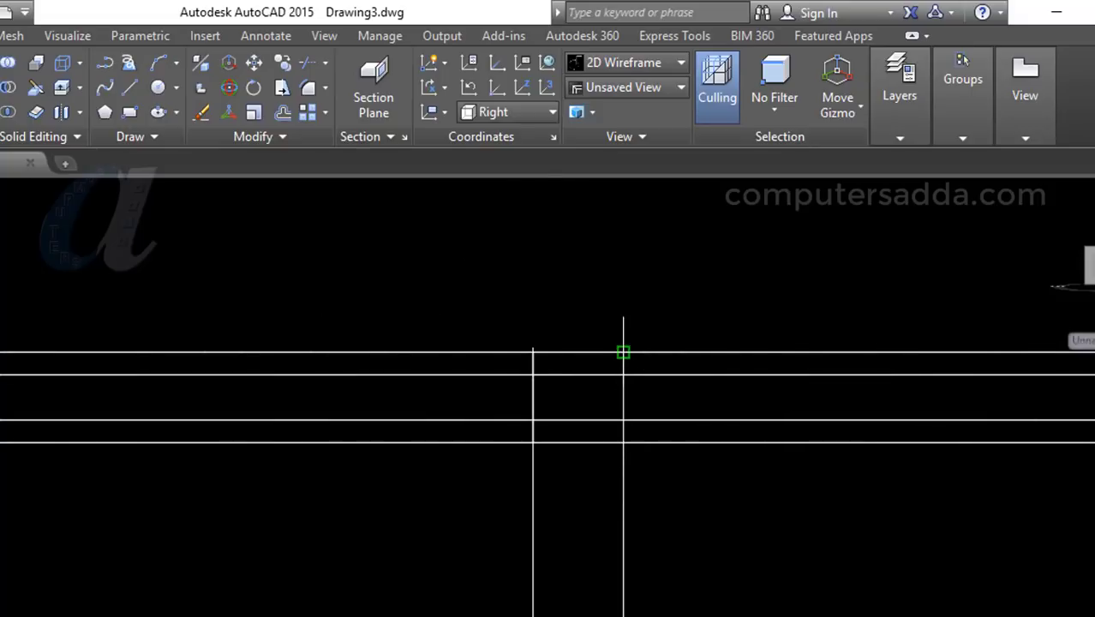
{"action": "left_click", "coordinate": [623, 351]}
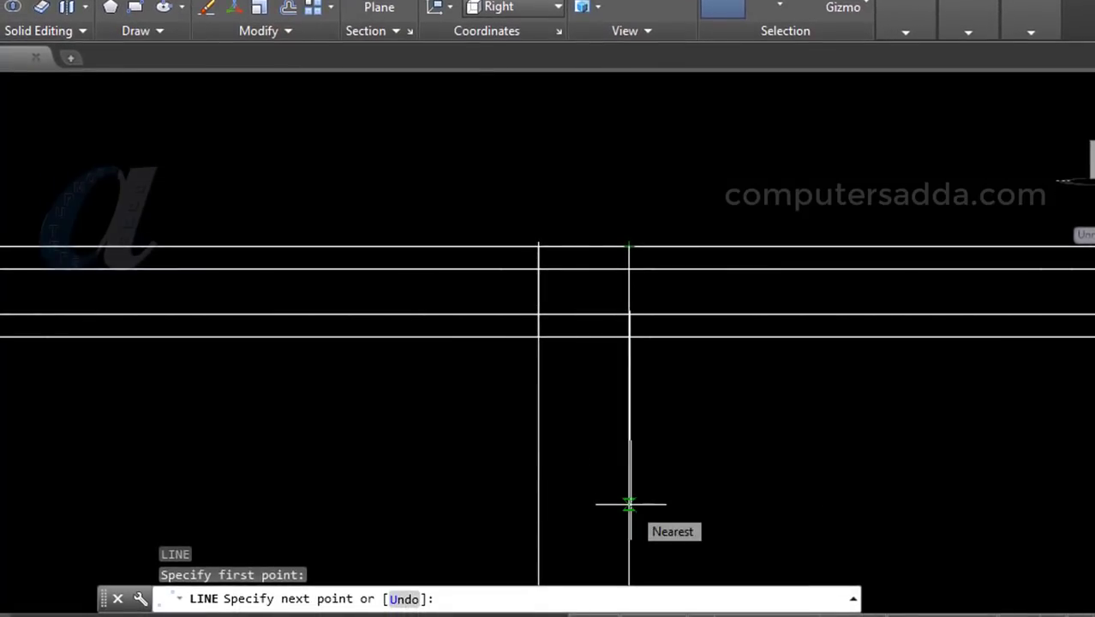
{"action": "type", "text": "10"}
{"action": "key", "text": "Return"}
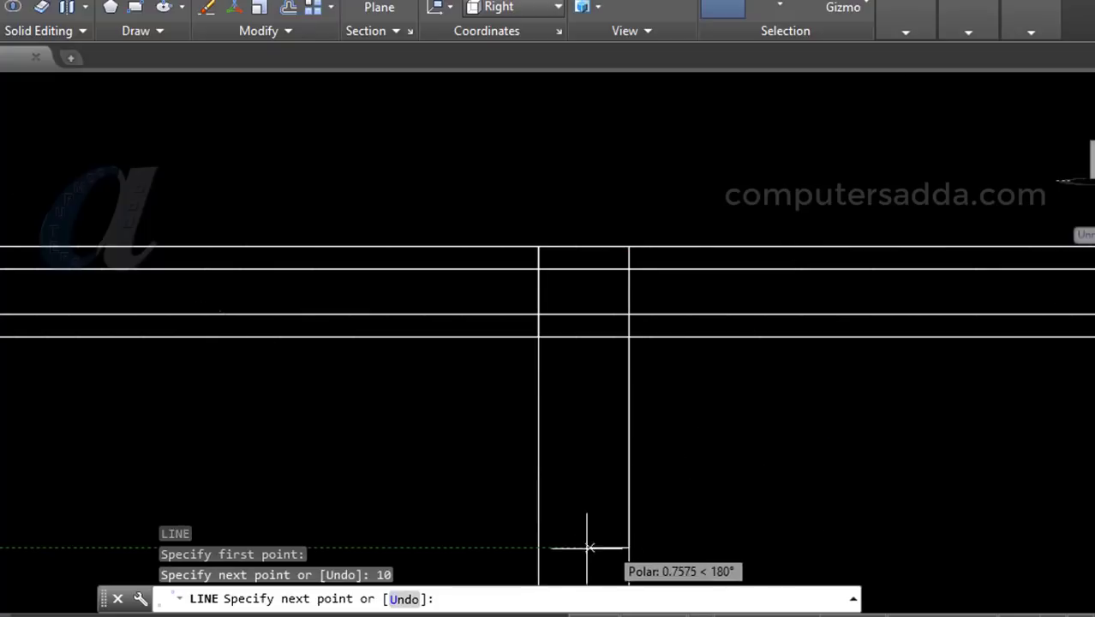
- Finish the line with a 1.5-unit ledge to the left
{"action": "middle_click_drag", "start_coordinate": [591, 542], "coordinate": [587, 482]}
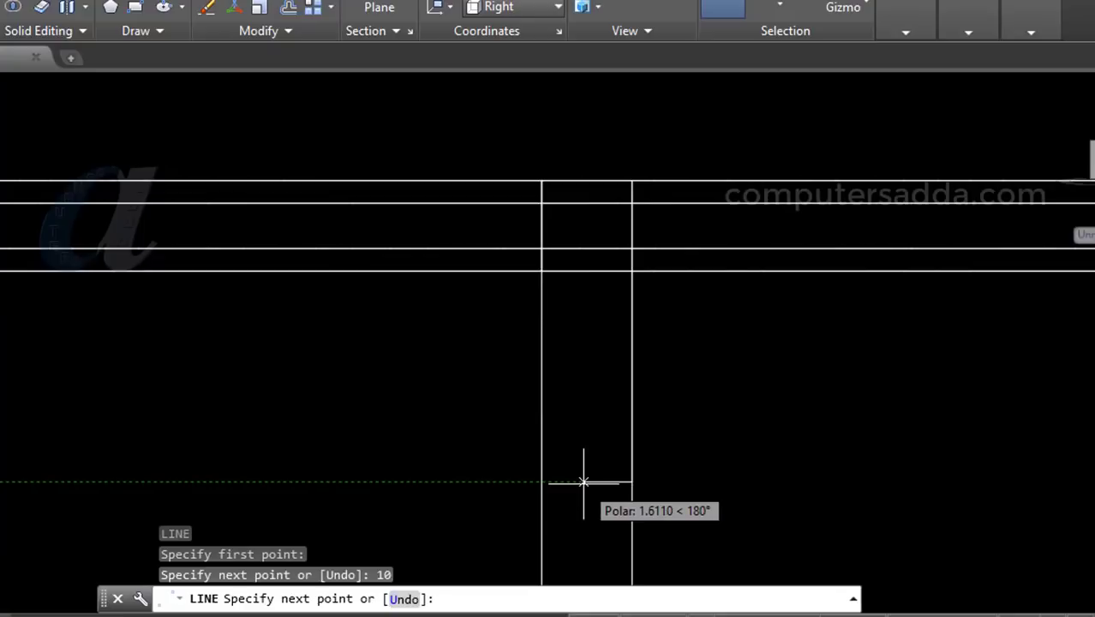
{"action": "type", "text": "1.5"}
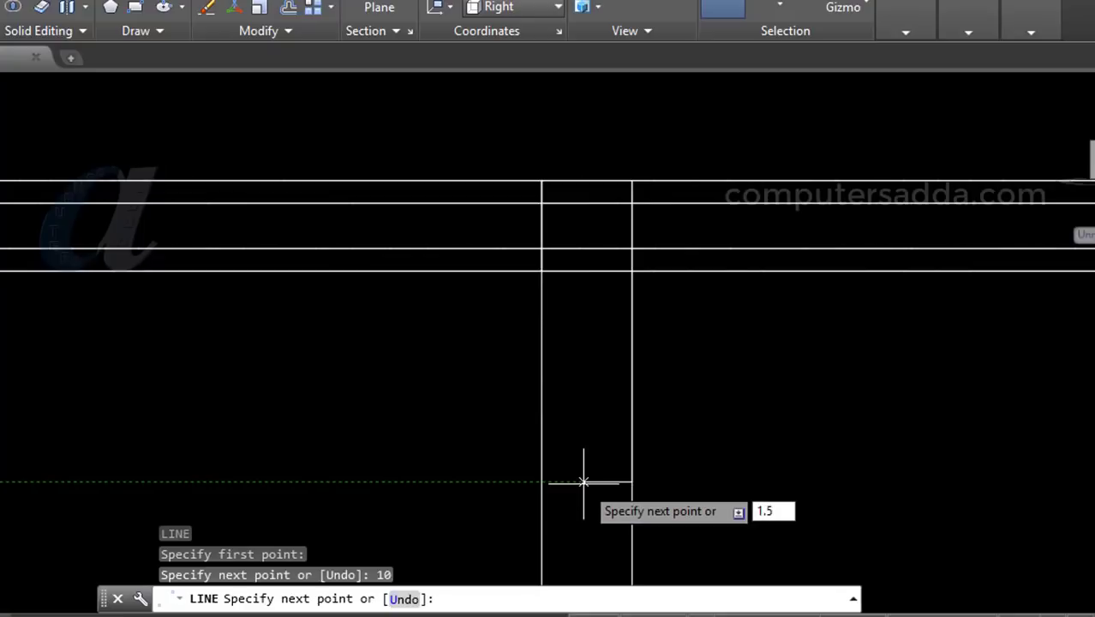
{"action": "key", "text": "Return"}
{"action": "key", "text": "Return"}
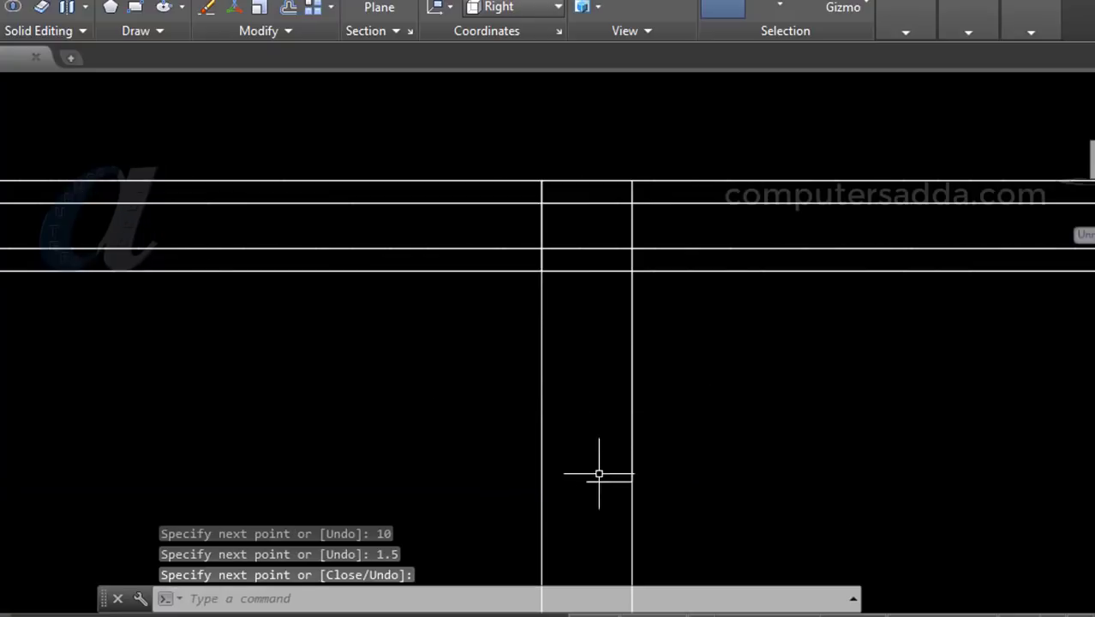
{"action": "scroll", "coordinate": [574, 529], "scroll_direction": "up", "scroll_amount": 2}
{"action": "mouse_move", "coordinate": [805, 482]}
{"action": "middle_mouse_down"}
{"action": "mouse_move", "coordinate": [821, 467]}
{"action": "mouse_move", "coordinate": [820, 414]}
{"action": "middle_mouse_up"}
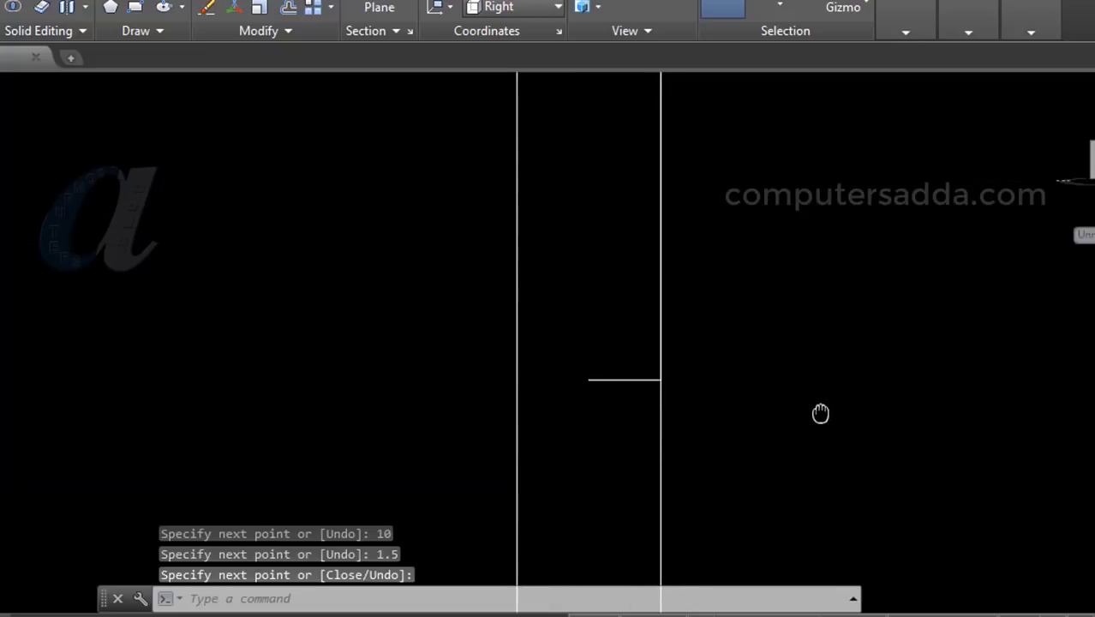
{"action": "type", "text": "a"}
{"action": "key", "text": "Return"}
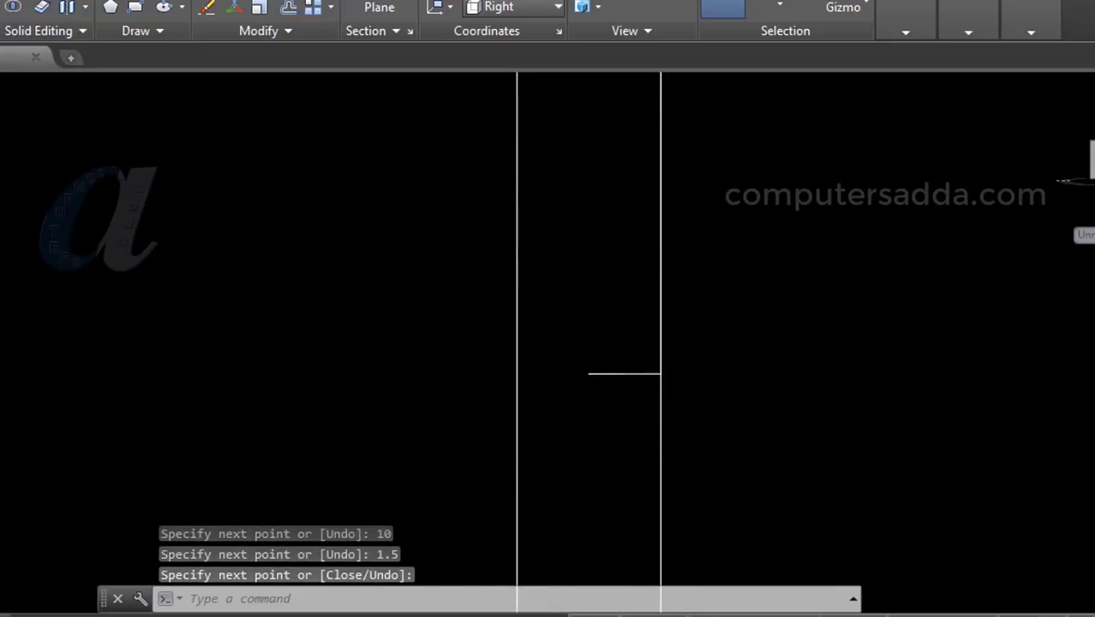
- Draw two chained three-point arcs from the ledge's left end, the second curving in reverse
{"action": "left_click", "coordinate": [588, 374]}
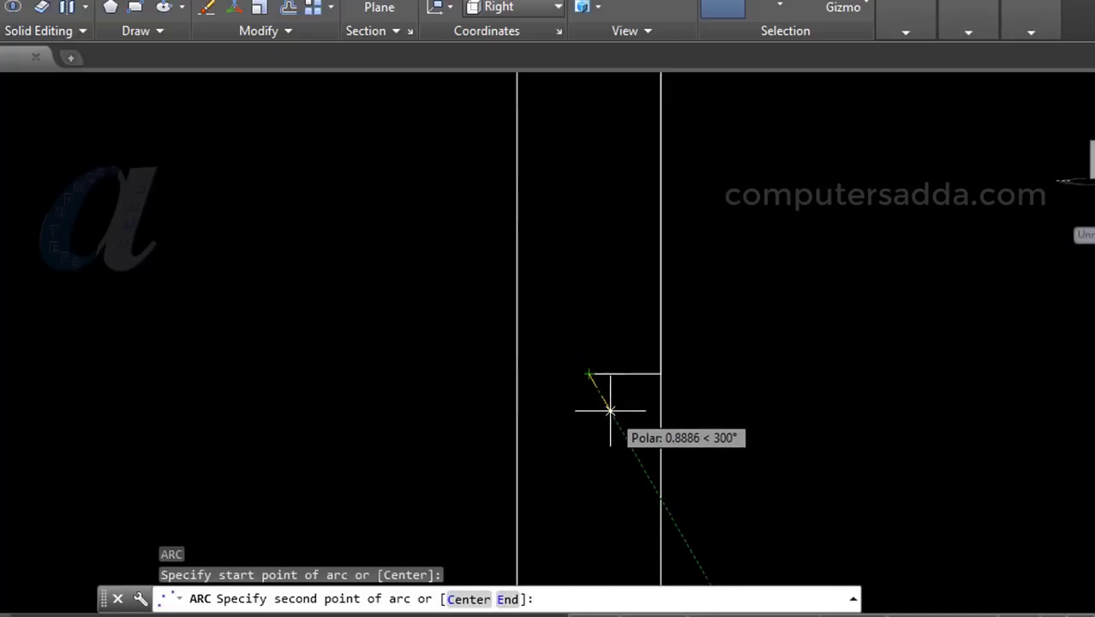
{"action": "left_click", "coordinate": [609, 409]}
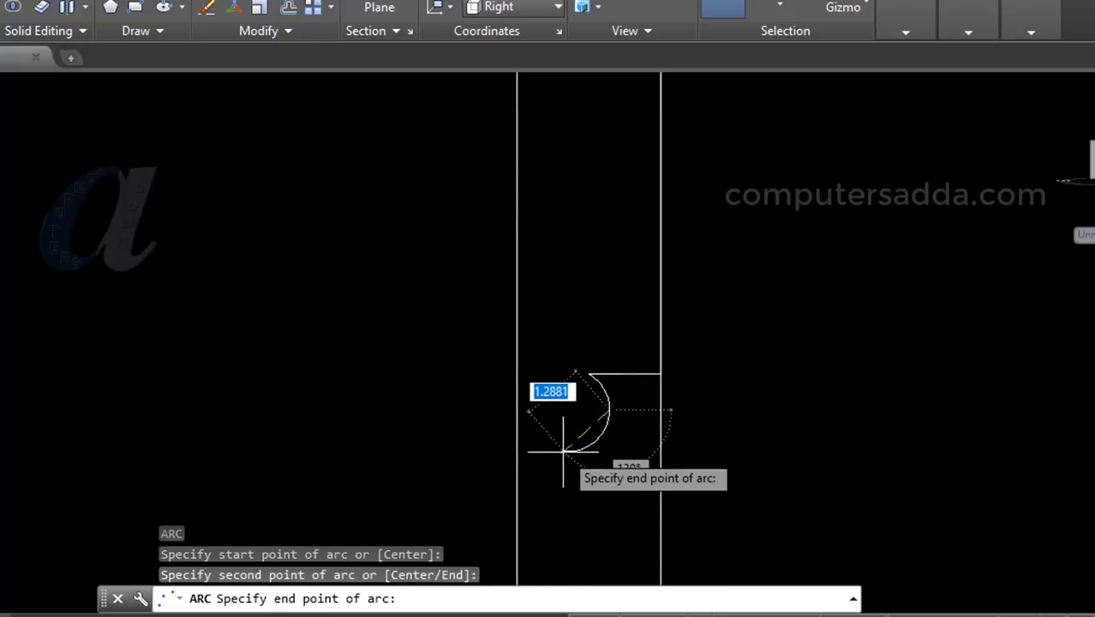
{"action": "left_click", "coordinate": [563, 451]}
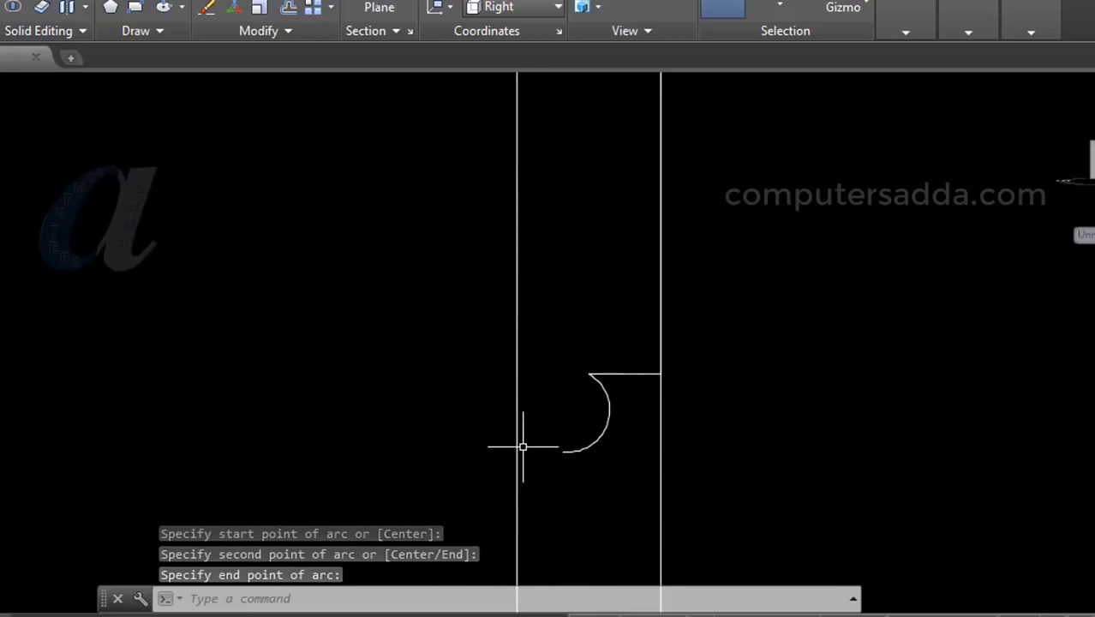
{"action": "type", "text": "a"}
{"action": "key", "text": "Return"}
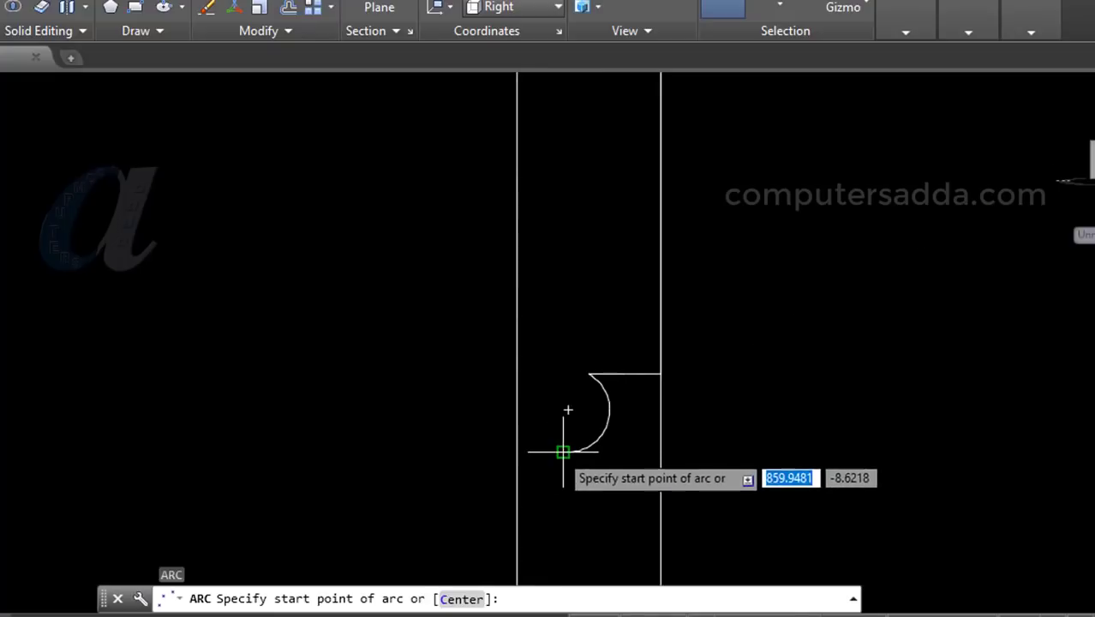
{"action": "left_click", "coordinate": [563, 451]}
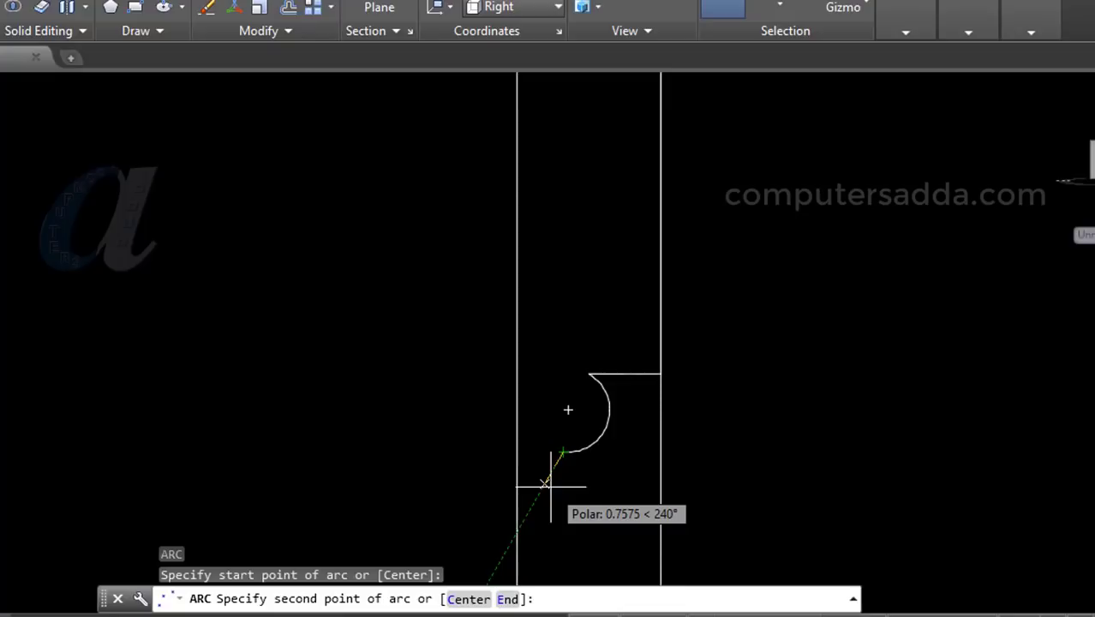
{"action": "left_click", "coordinate": [548, 478]}
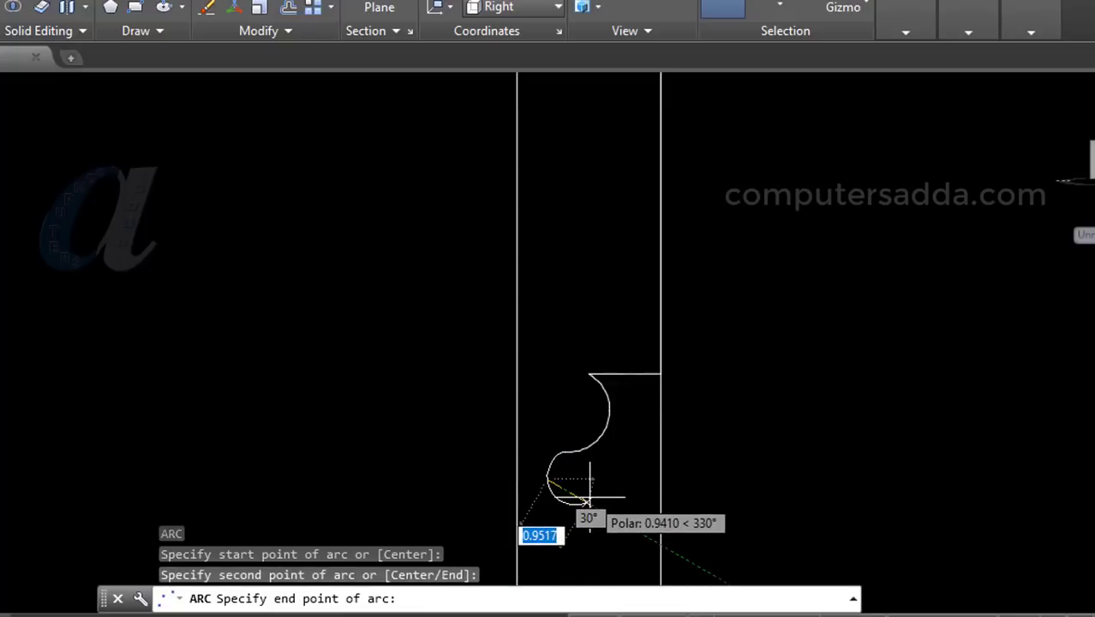
{"action": "left_click", "coordinate": [590, 496]}
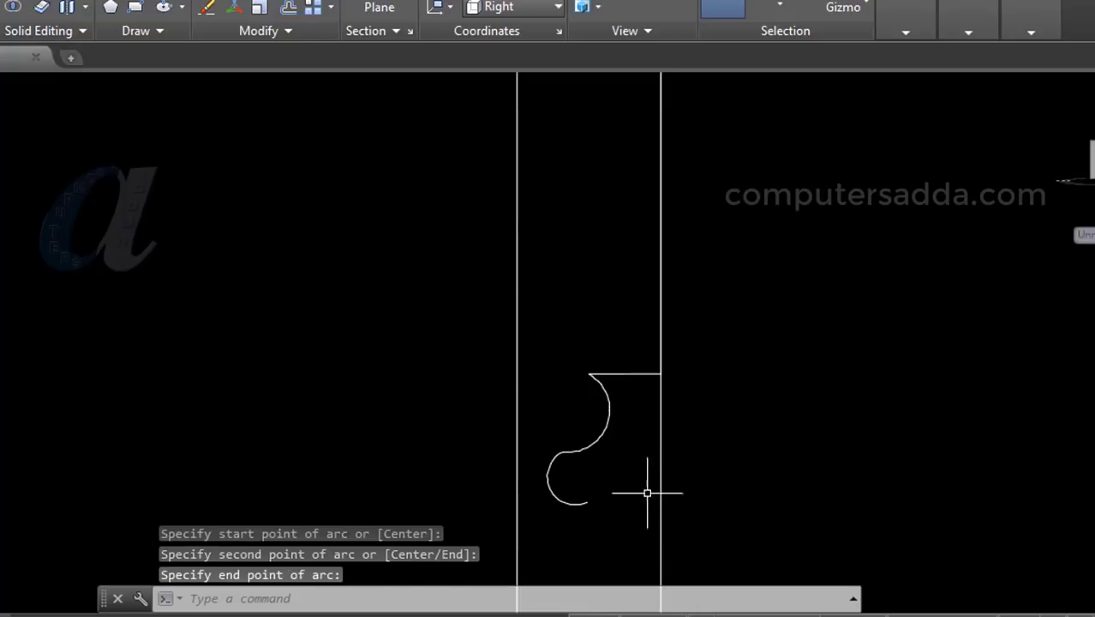
- Add a third three-point arc from the second arc's end to complete the wavy profile
{"action": "middle_click_drag", "start_coordinate": [618, 488], "coordinate": [638, 393]}
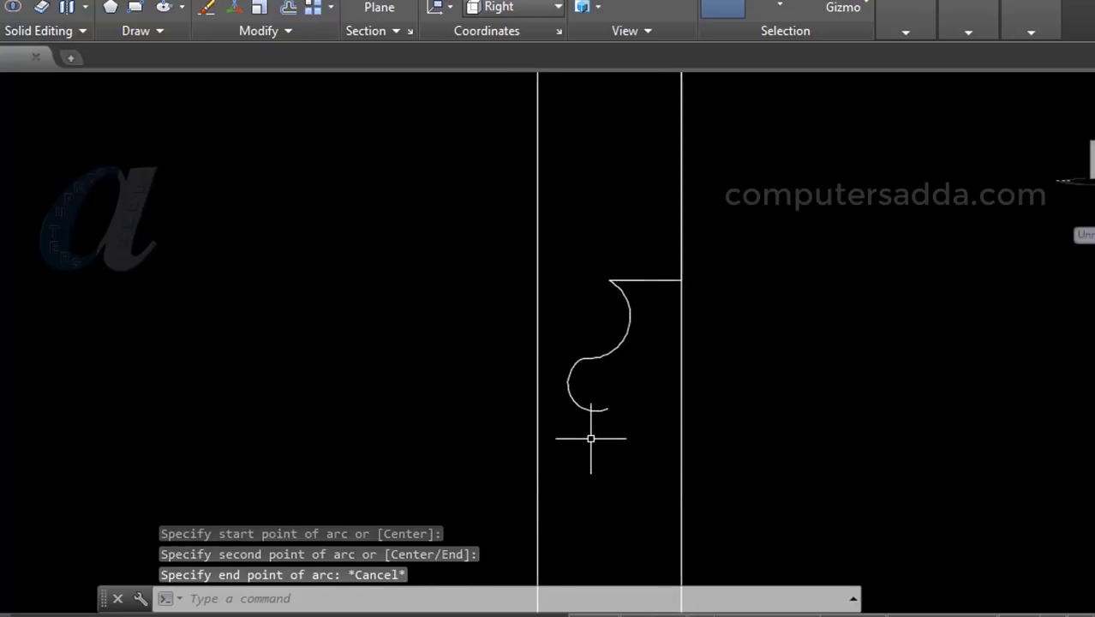
{"action": "type", "text": "a"}
{"action": "key", "text": "Return"}
{"action": "scroll", "coordinate": [583, 435], "scroll_direction": "up", "scroll_amount": 4}
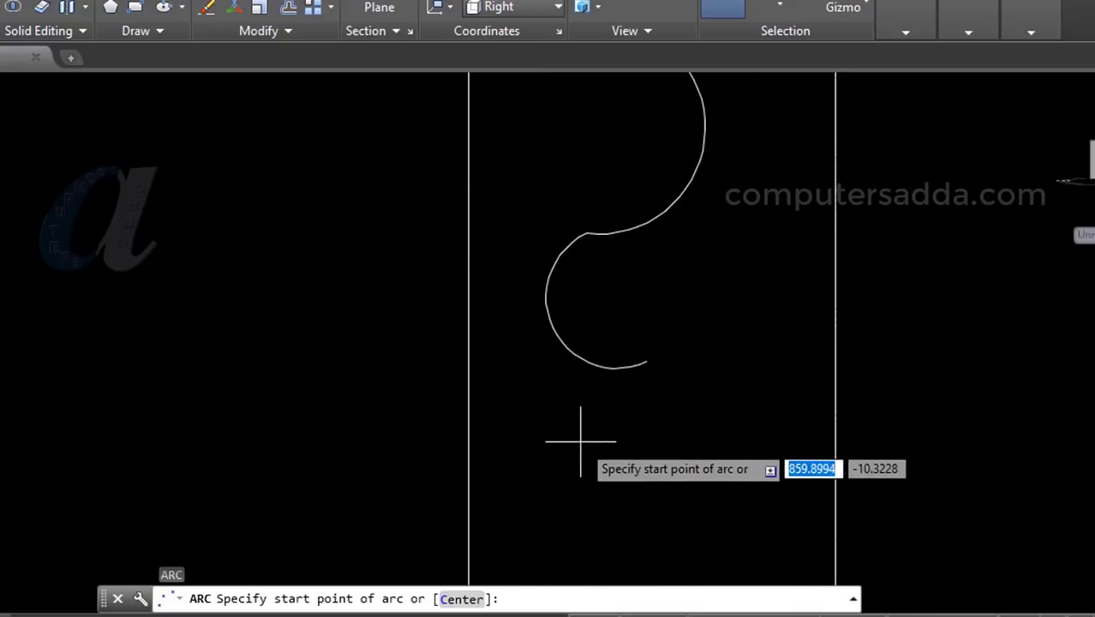
{"action": "left_click", "coordinate": [647, 361]}
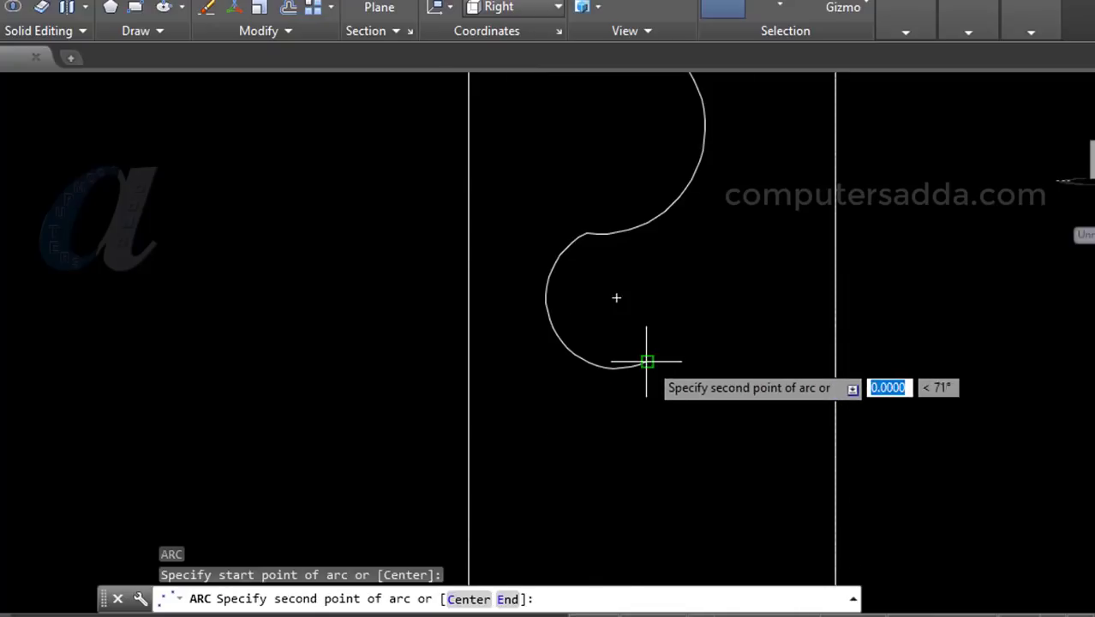
{"action": "left_click", "coordinate": [668, 403]}
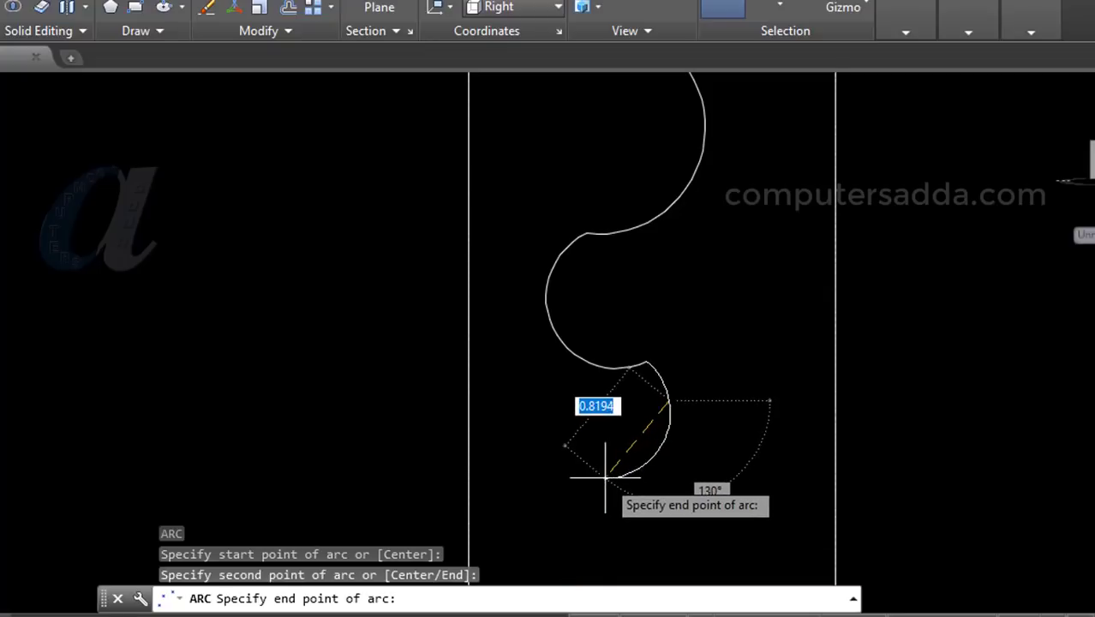
{"action": "left_click", "coordinate": [605, 477]}
{"action": "scroll", "coordinate": [603, 471], "scroll_direction": "down", "scroll_amount": 3}
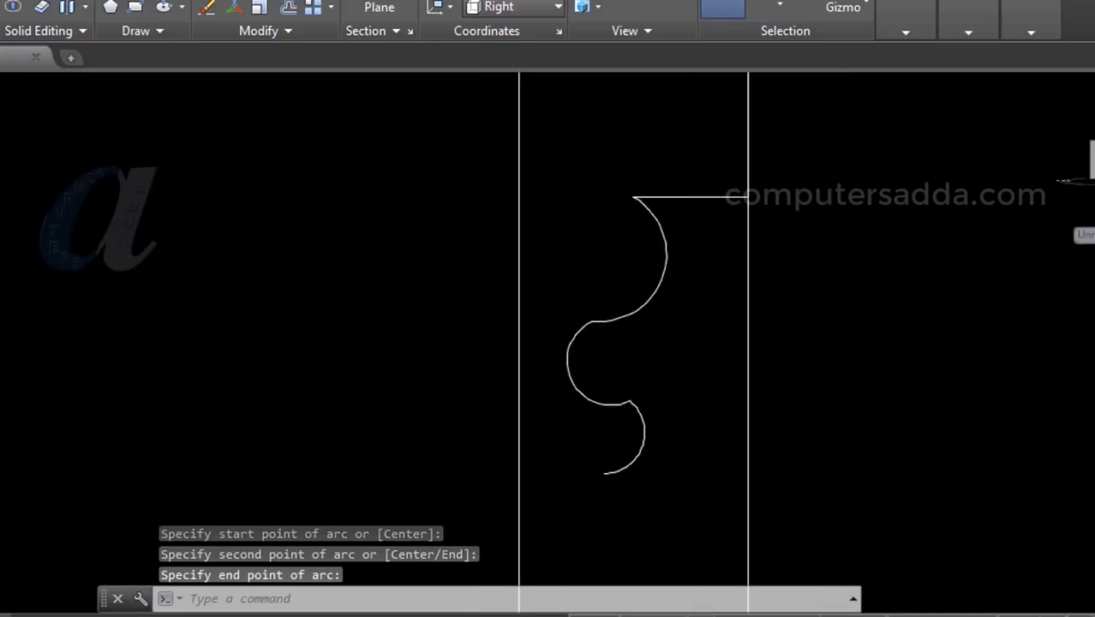
{"action": "scroll", "coordinate": [605, 454], "scroll_direction": "down", "scroll_amount": 4}
{"action": "mouse_move", "coordinate": [725, 485]}
{"action": "middle_mouse_down"}
{"action": "mouse_move", "coordinate": [744, 446]}
{"action": "mouse_move", "coordinate": [742, 217]}
{"action": "mouse_move", "coordinate": [725, 166]}
{"action": "middle_mouse_up"}
{"action": "scroll", "coordinate": [694, 302], "scroll_direction": "down", "scroll_amount": 2}
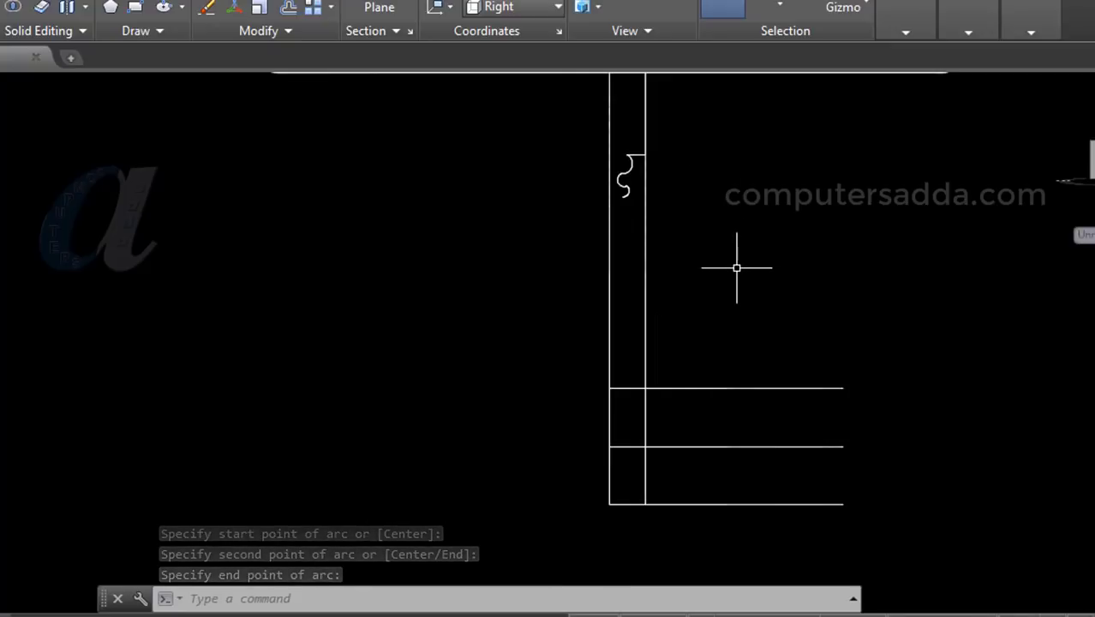
- Draw a long three-point arc from the wavy profile's lower end down to the base corner
{"action": "scroll", "coordinate": [642, 230], "scroll_direction": "up", "scroll_amount": 2}
{"action": "type", "text": "a"}
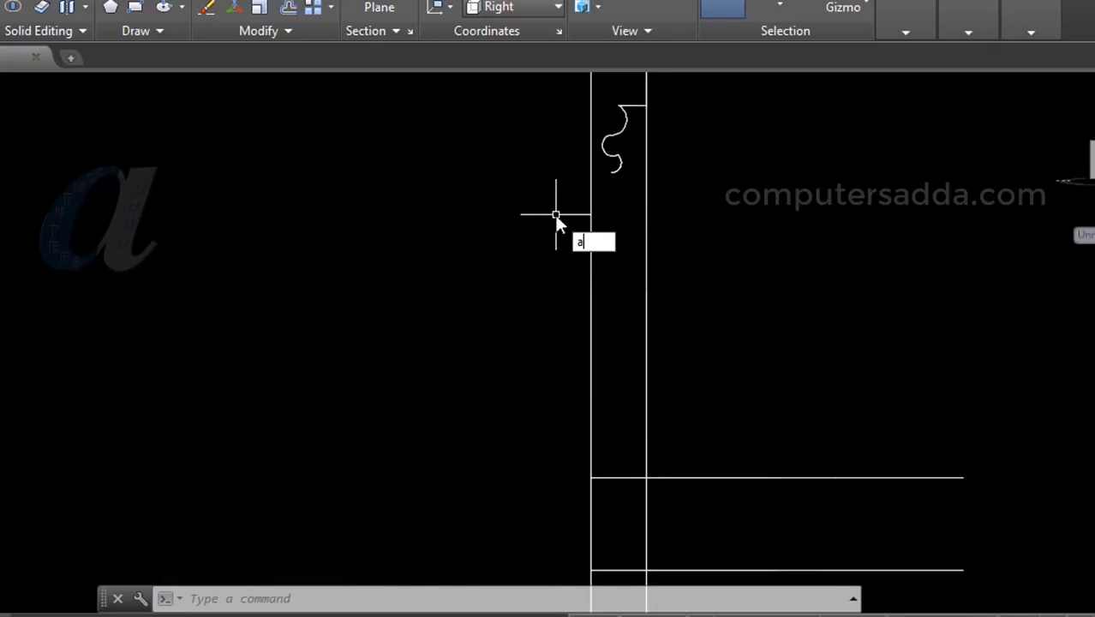
{"action": "key", "text": "Return"}
{"action": "left_click", "coordinate": [611, 166]}
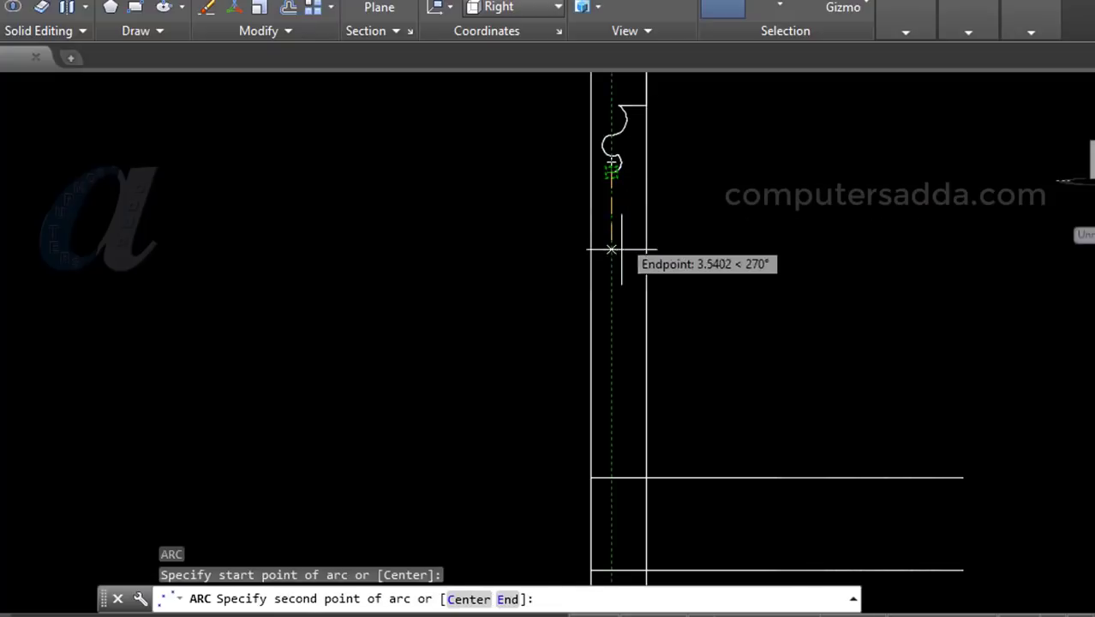
{"action": "left_click", "coordinate": [632, 329]}
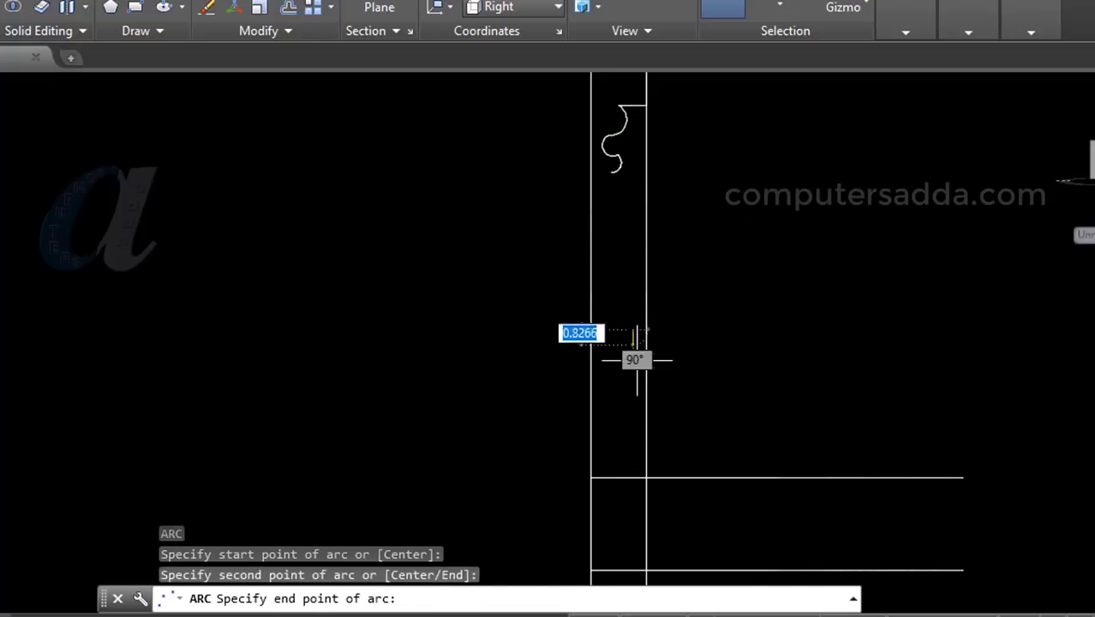
{"action": "left_click", "coordinate": [646, 478]}
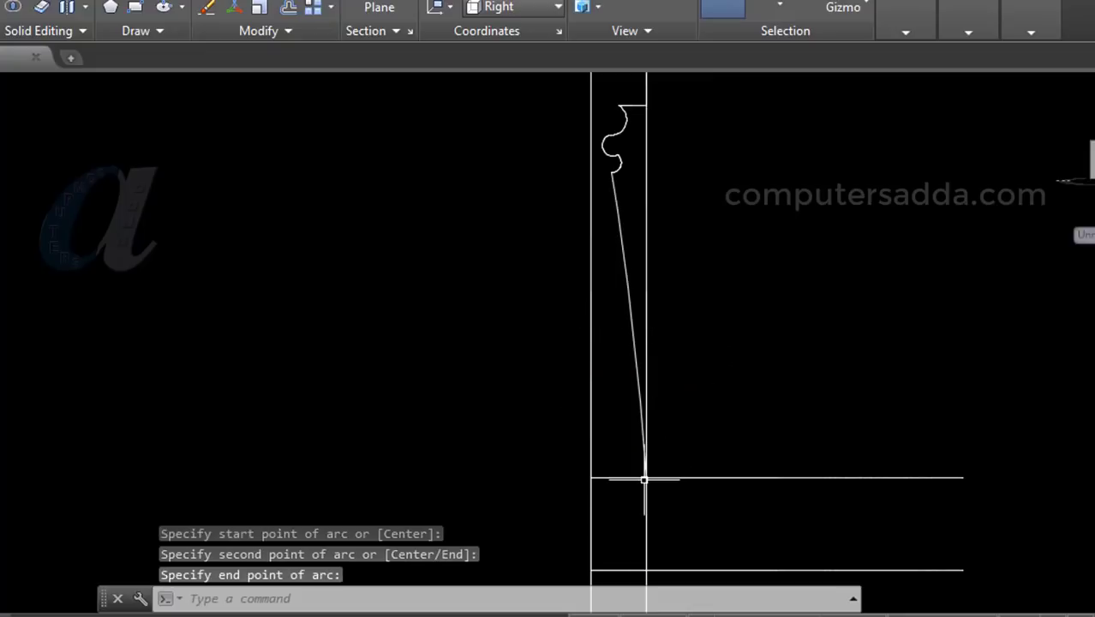
{"action": "middle_click_drag", "start_coordinate": [747, 404], "coordinate": [751, 247]}
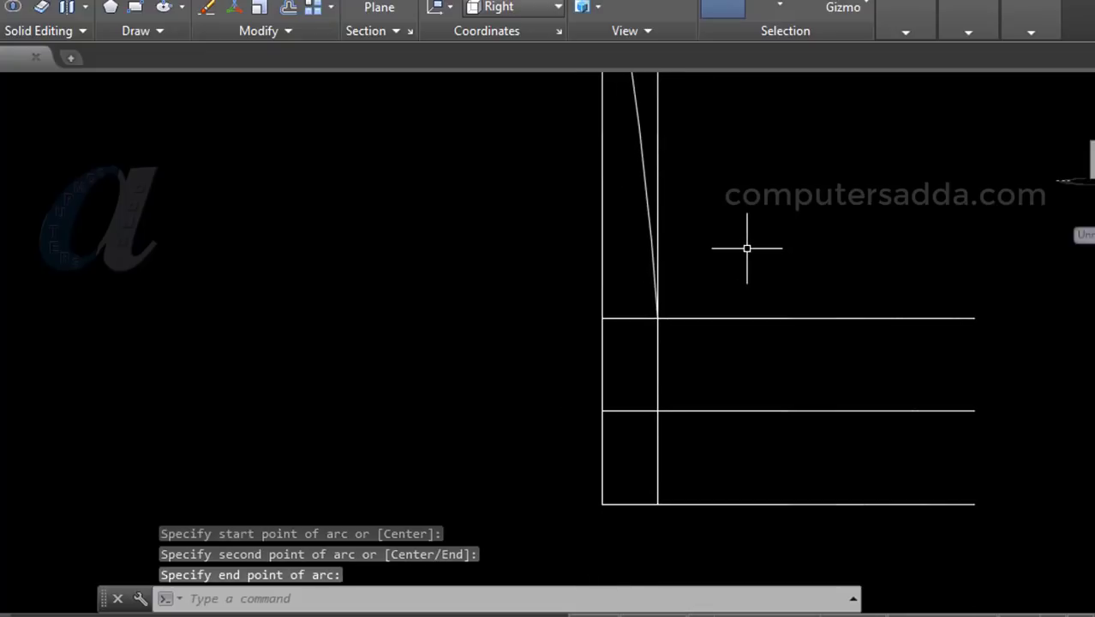
- Draw a line from the corner intersection down to the lower intersection
{"action": "type", "text": "l"}
{"action": "key", "text": "Return"}
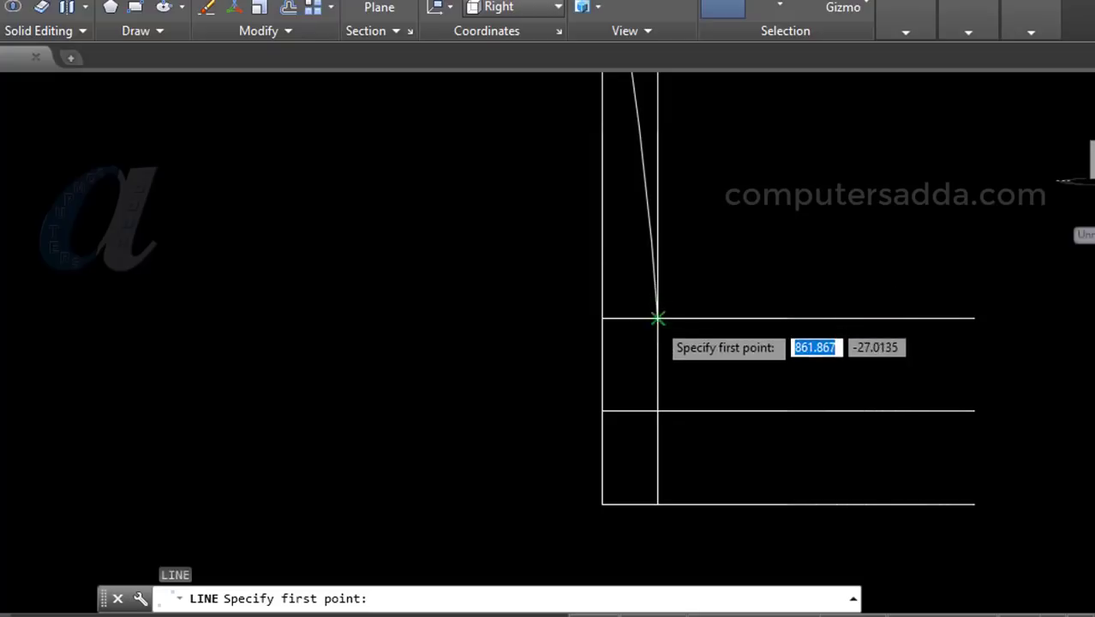
{"action": "left_click", "coordinate": [658, 318]}
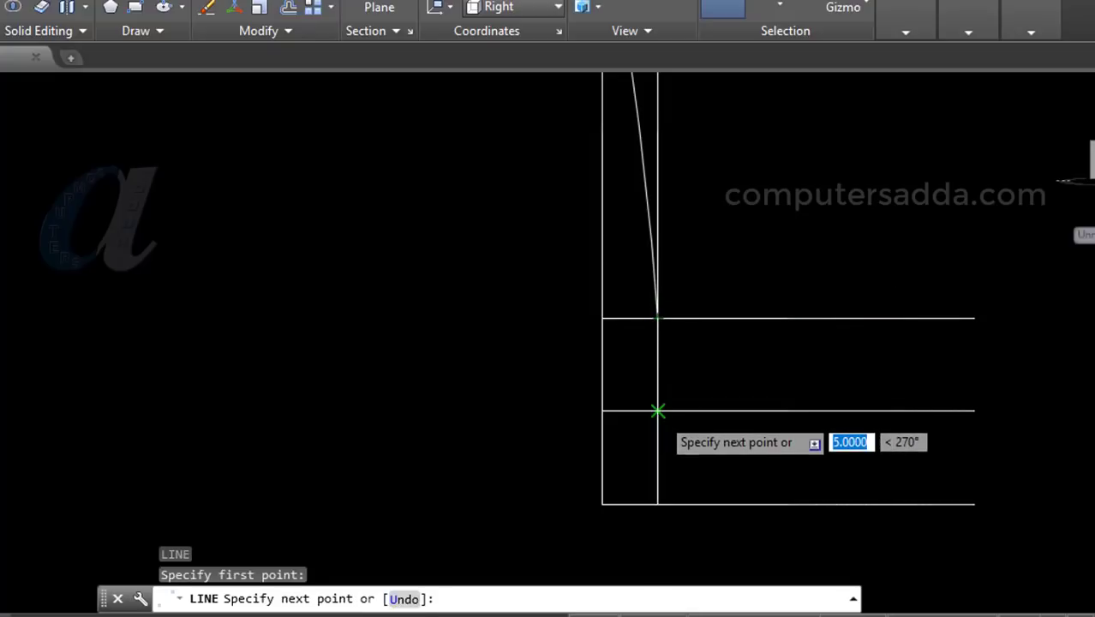
{"action": "left_click", "coordinate": [657, 411]}
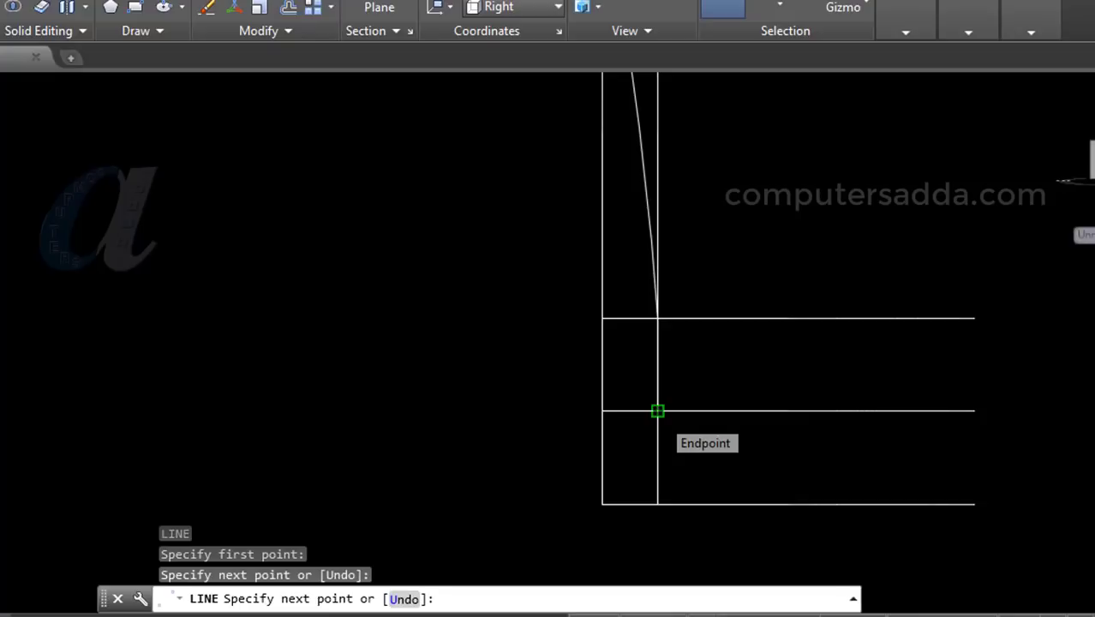
{"action": "key", "text": "Escape"}
{"action": "type", "text": "a"}
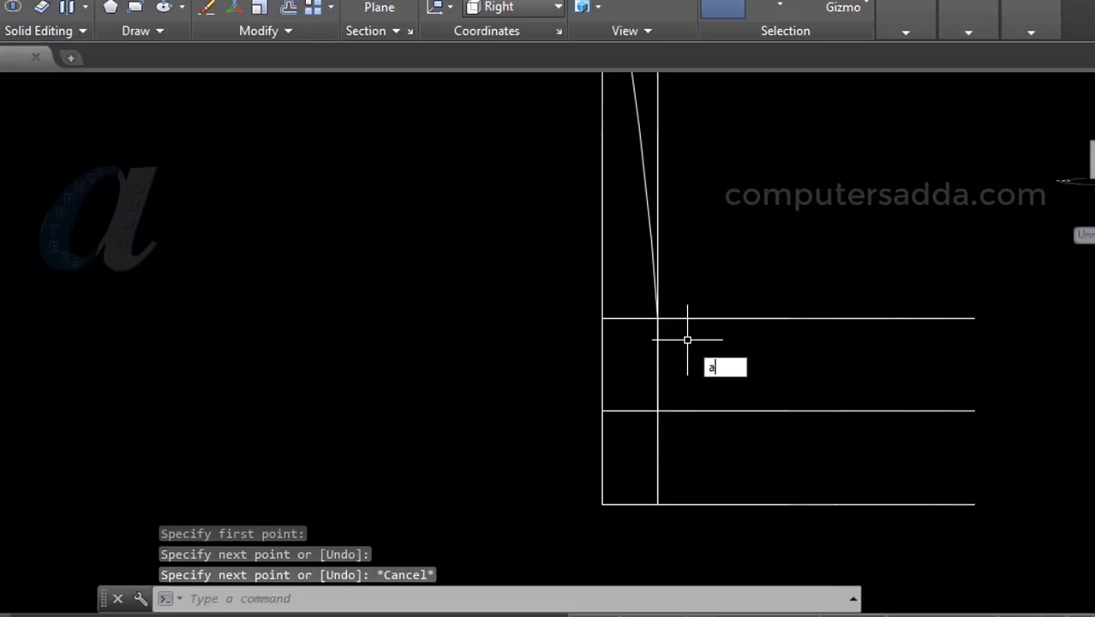
- Draw a three-point arc from the lower intersection to the bottom-left corner of the base
{"action": "key", "text": "Return"}
{"action": "left_click", "coordinate": [657, 412]}
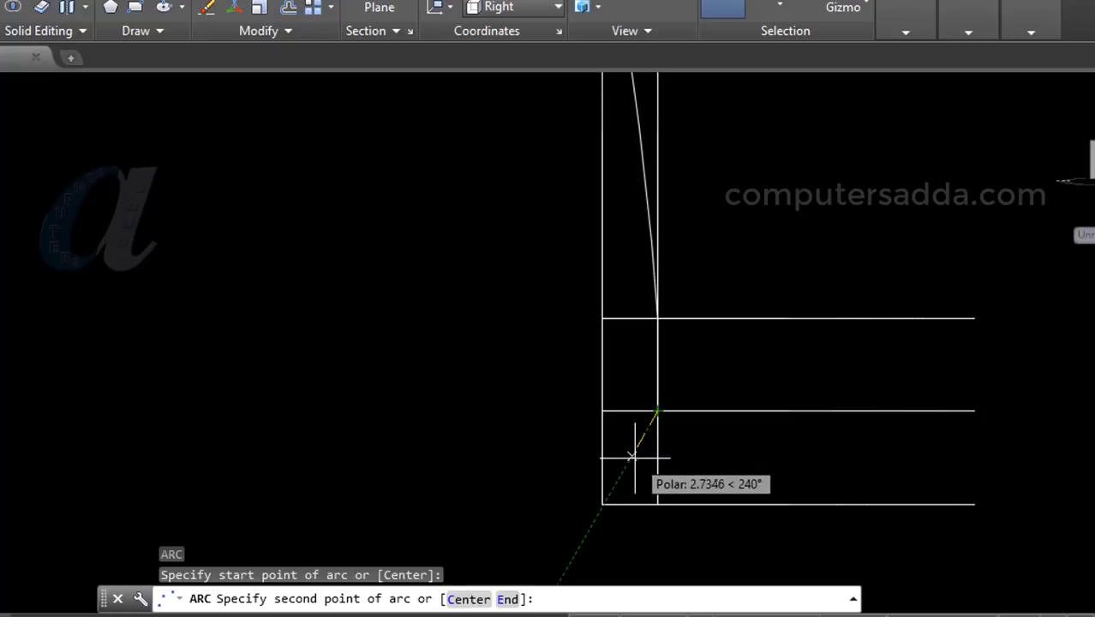
{"action": "left_click", "coordinate": [640, 466]}
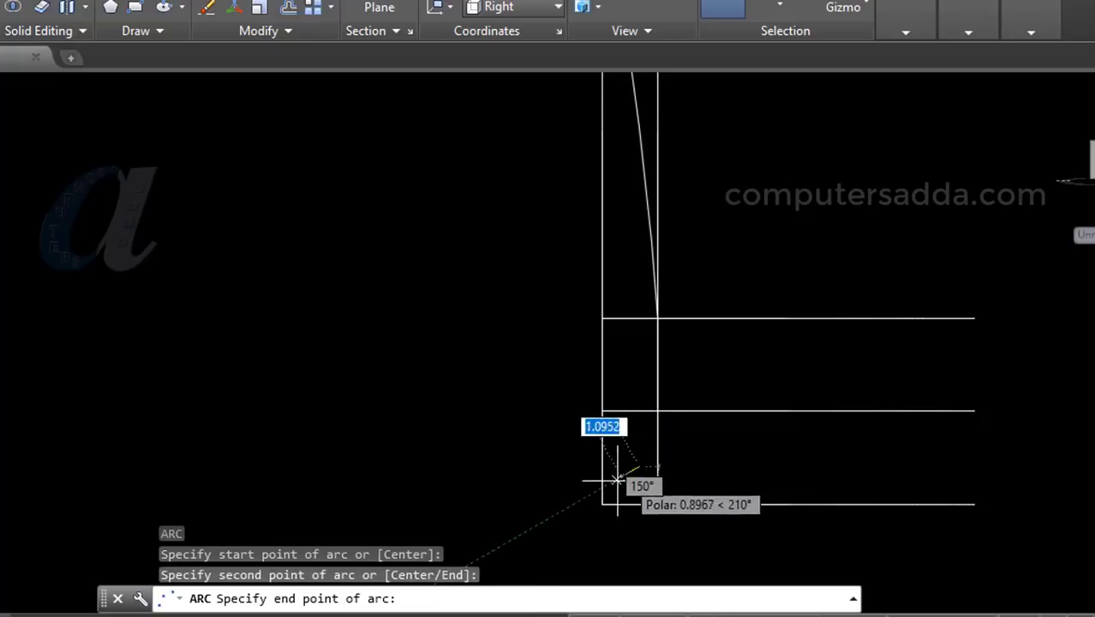
{"action": "left_click", "coordinate": [599, 487]}
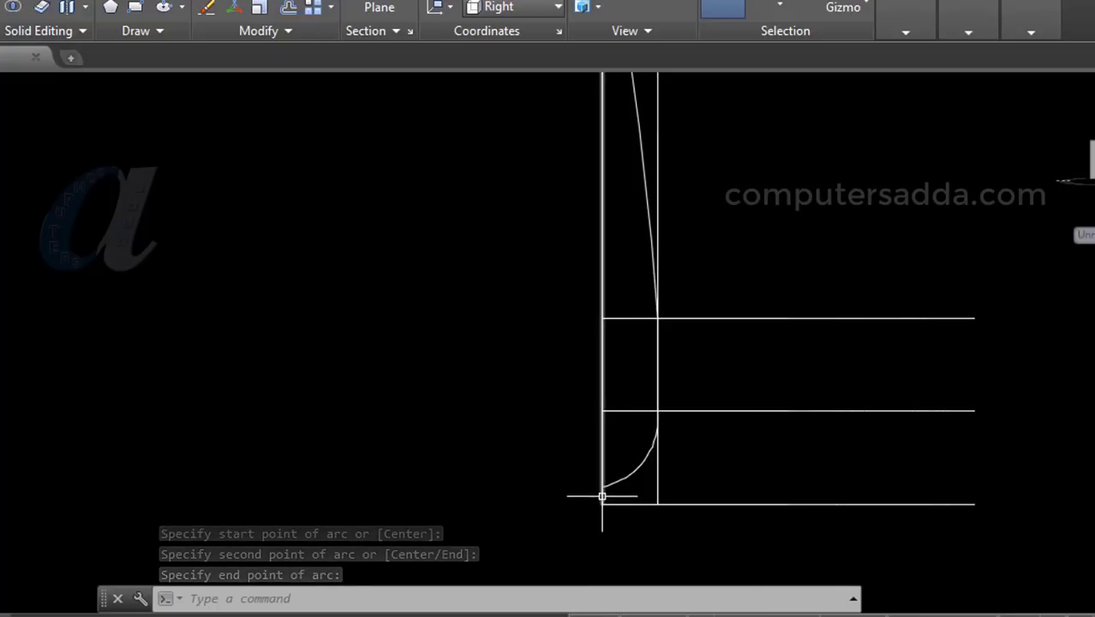
{"action": "scroll", "coordinate": [619, 306], "scroll_direction": "down", "scroll_amount": 4}
{"action": "scroll", "coordinate": [579, 249], "scroll_direction": "up", "scroll_amount": 3}
{"action": "scroll", "coordinate": [579, 256], "scroll_direction": "up", "scroll_amount": 3}
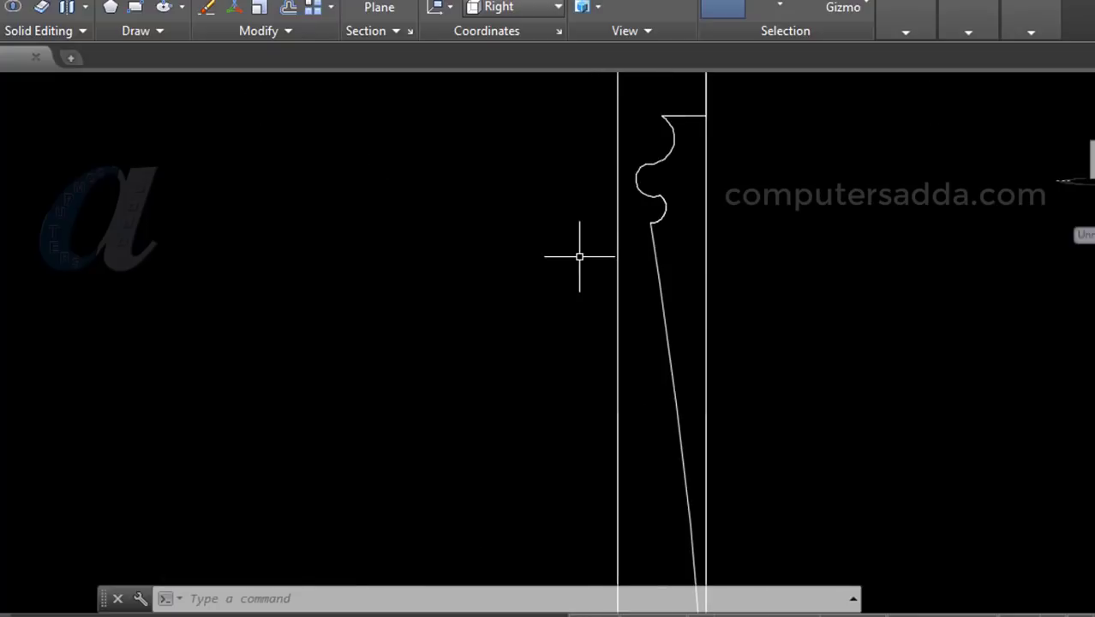
{"action": "scroll", "coordinate": [580, 248], "scroll_direction": "down", "scroll_amount": 5}
{"action": "scroll", "coordinate": [565, 184], "scroll_direction": "up", "scroll_amount": 2}
{"action": "scroll", "coordinate": [656, 120], "scroll_direction": "up", "scroll_amount": 3}
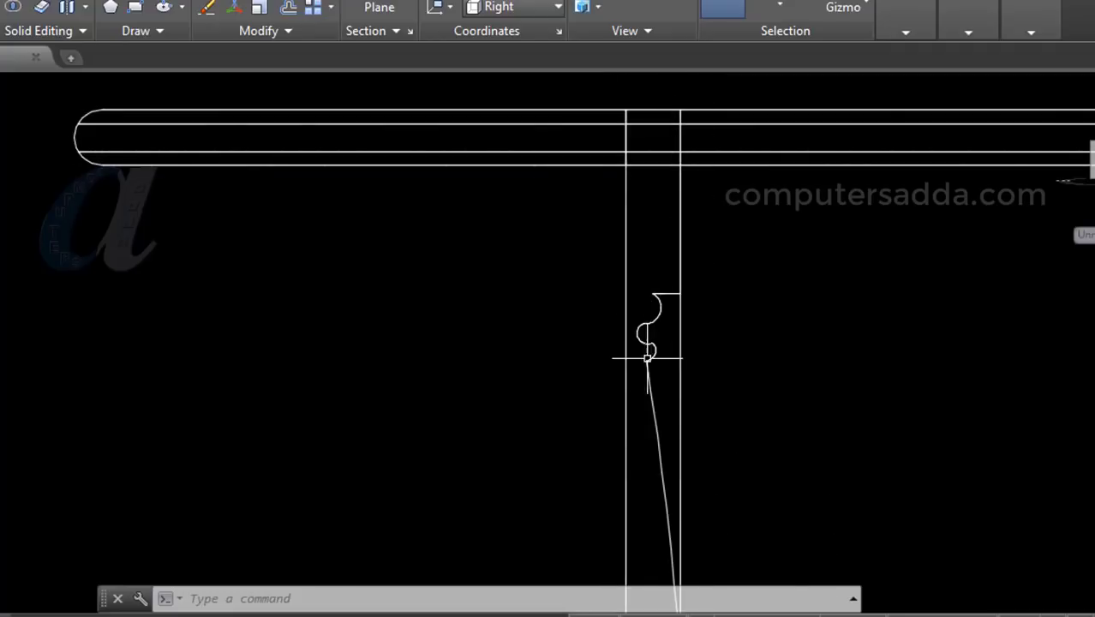
{"action": "scroll", "coordinate": [648, 373], "scroll_direction": "down", "scroll_amount": 2}
{"action": "scroll", "coordinate": [659, 389], "scroll_direction": "down", "scroll_amount": 4}
{"action": "scroll", "coordinate": [668, 420], "scroll_direction": "up", "scroll_amount": 2}
{"action": "scroll", "coordinate": [669, 444], "scroll_direction": "up", "scroll_amount": 4}
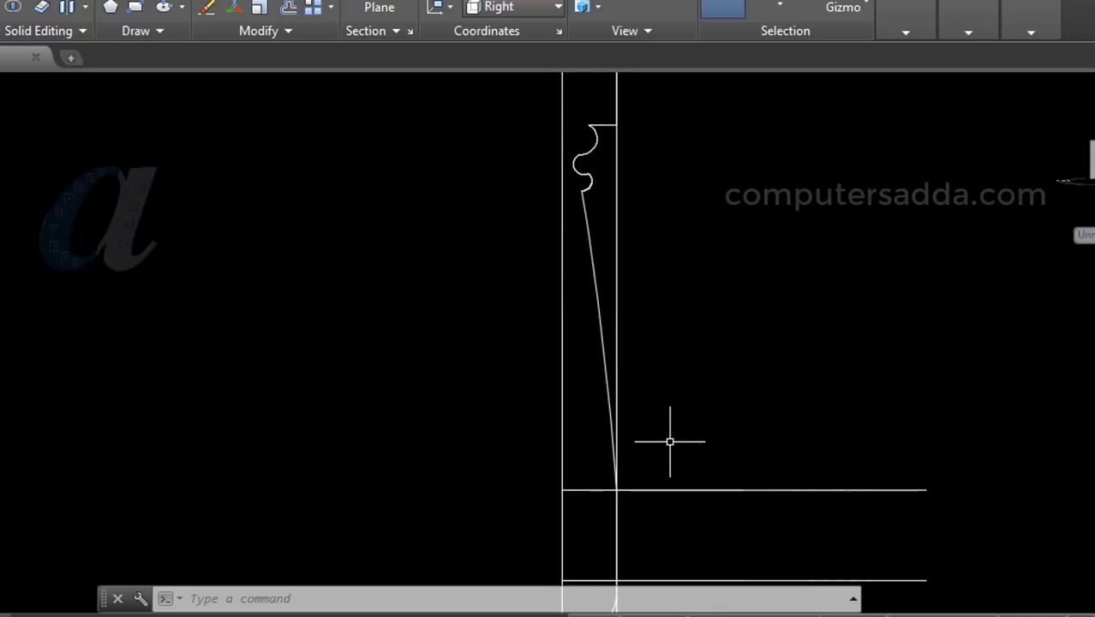
{"action": "scroll", "coordinate": [669, 441], "scroll_direction": "down", "scroll_amount": 4}
{"action": "scroll", "coordinate": [755, 441], "scroll_direction": "down", "scroll_amount": 1}
{"action": "scroll", "coordinate": [674, 331], "scroll_direction": "up", "scroll_amount": 1}
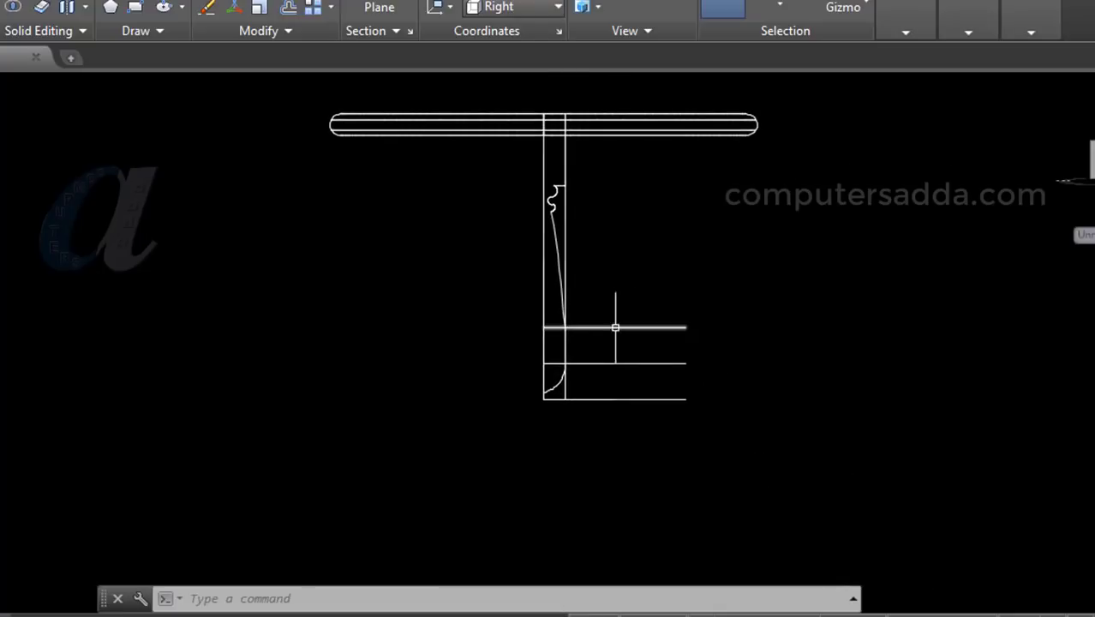
{"action": "scroll", "coordinate": [535, 323], "scroll_direction": "up", "scroll_amount": 4}
{"action": "middle_click_drag", "start_coordinate": [750, 316], "coordinate": [687, 176]}
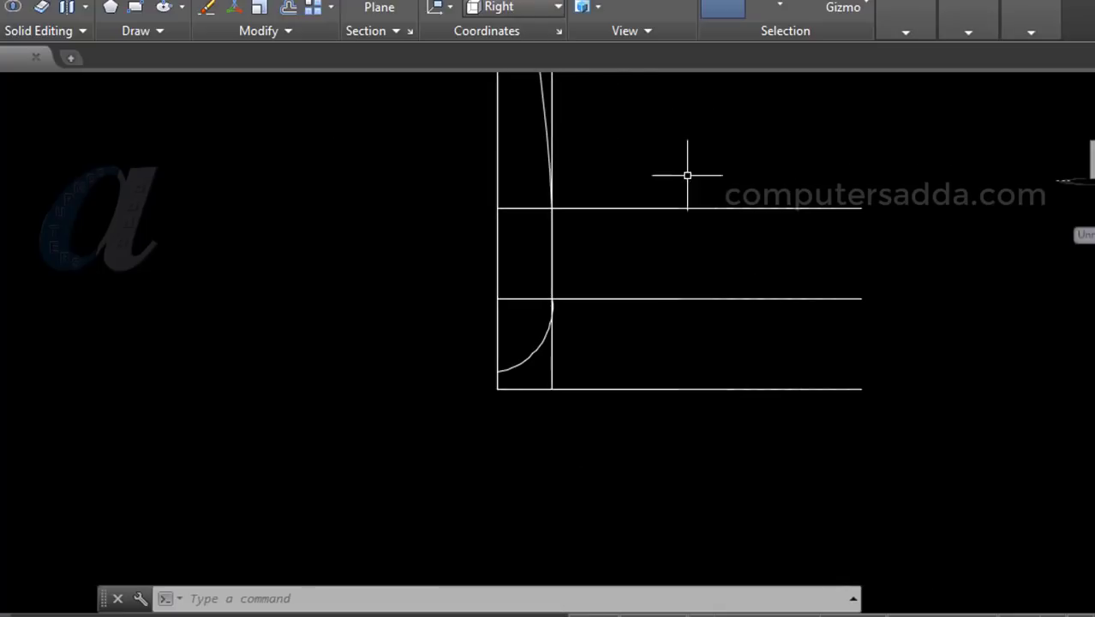
{"action": "scroll", "coordinate": [598, 239], "scroll_direction": "up", "scroll_amount": 2}
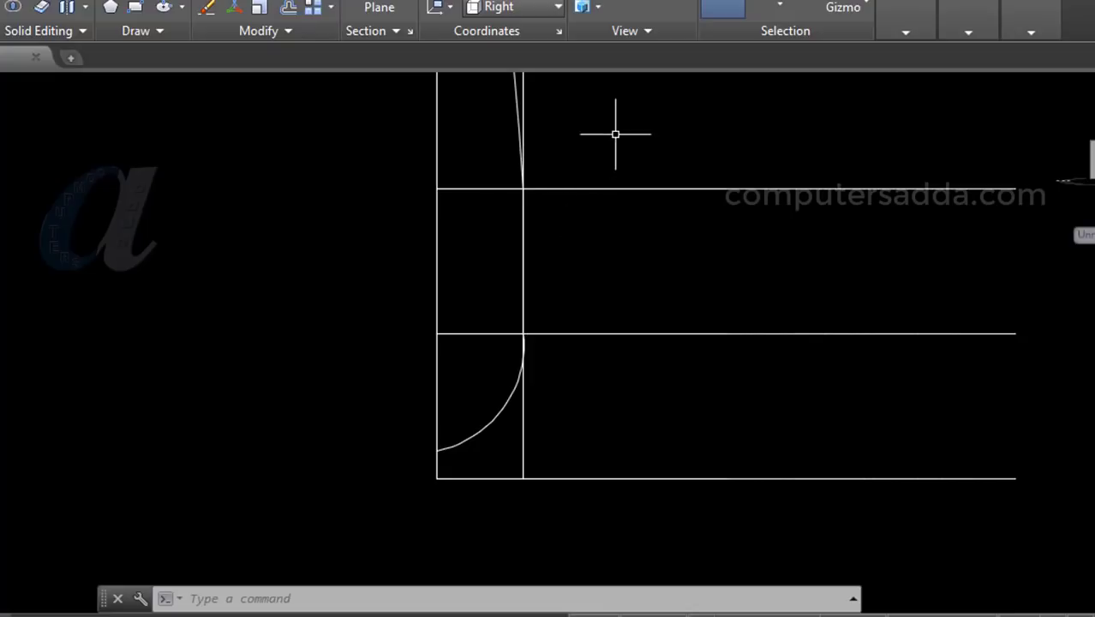
- Draw a three-point arc from the pedestal's base intersection to the bottom line's midpoint
{"action": "type", "text": "a"}
{"action": "key", "text": "Return"}
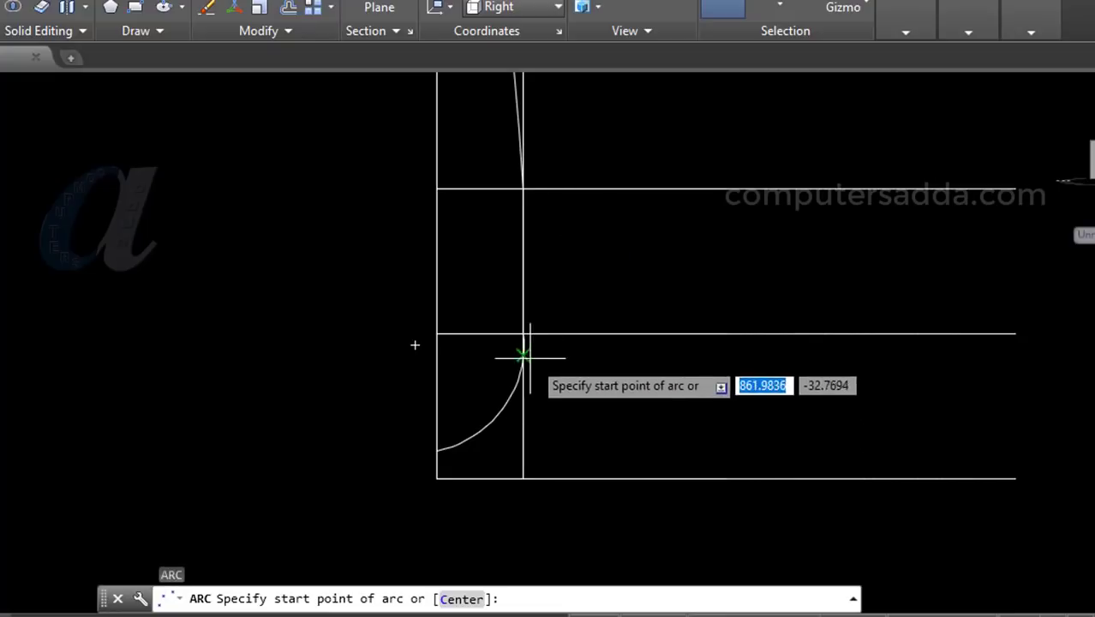
{"action": "left_click", "coordinate": [523, 334]}
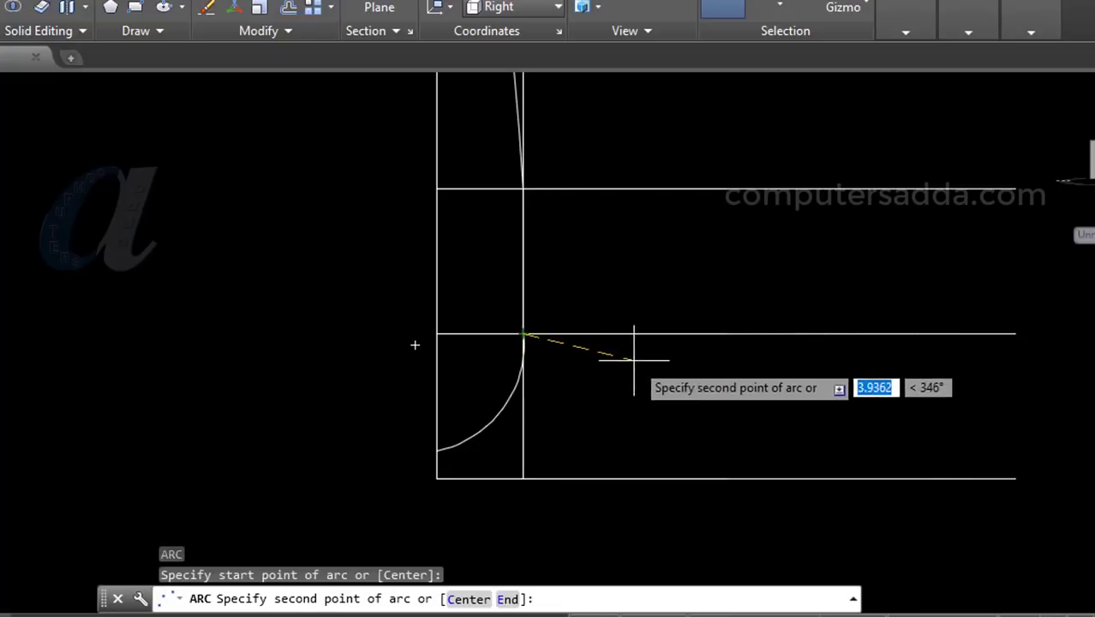
{"action": "left_click", "coordinate": [639, 358]}
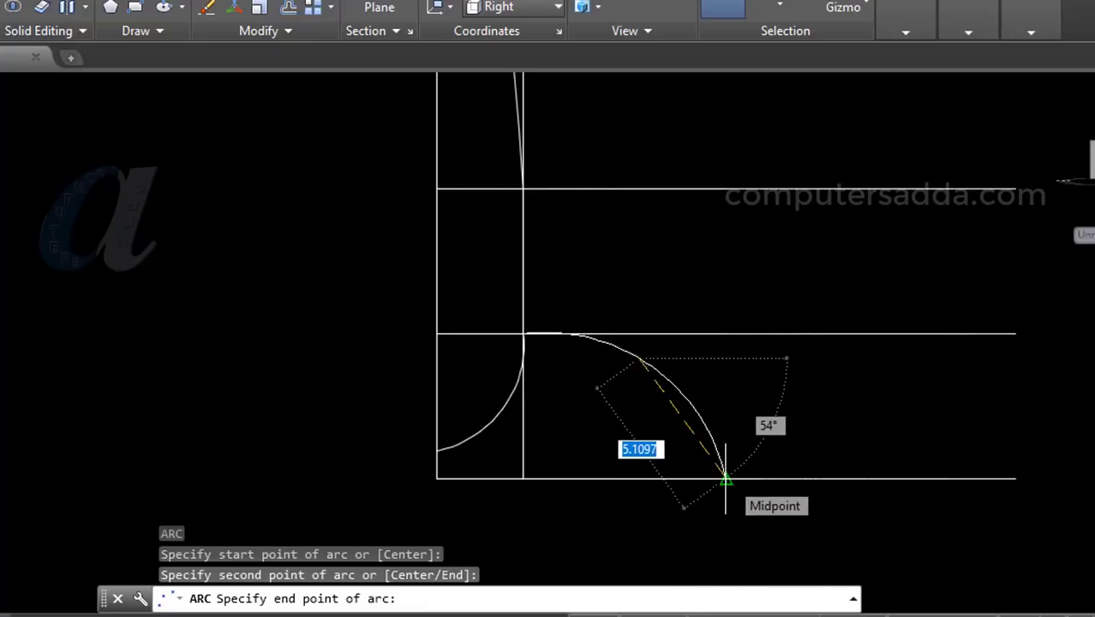
{"action": "left_click", "coordinate": [726, 478]}
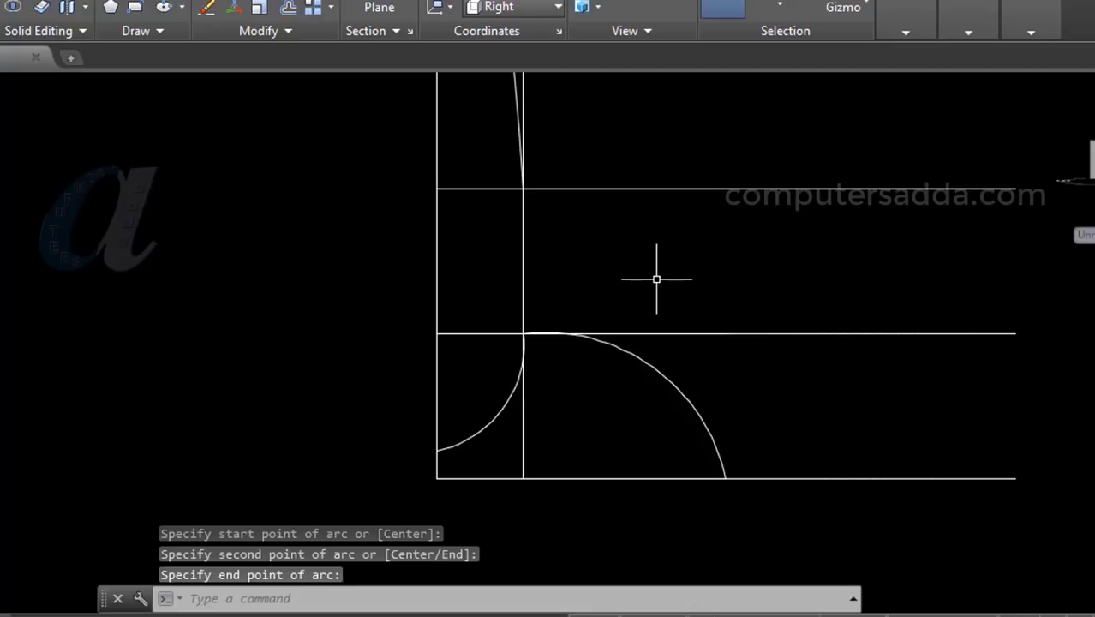
{"action": "type", "text": "a"}
- Add an upper arc of length 5 from higher on the post, then a small upturned toe arc
{"action": "key", "text": "Return"}
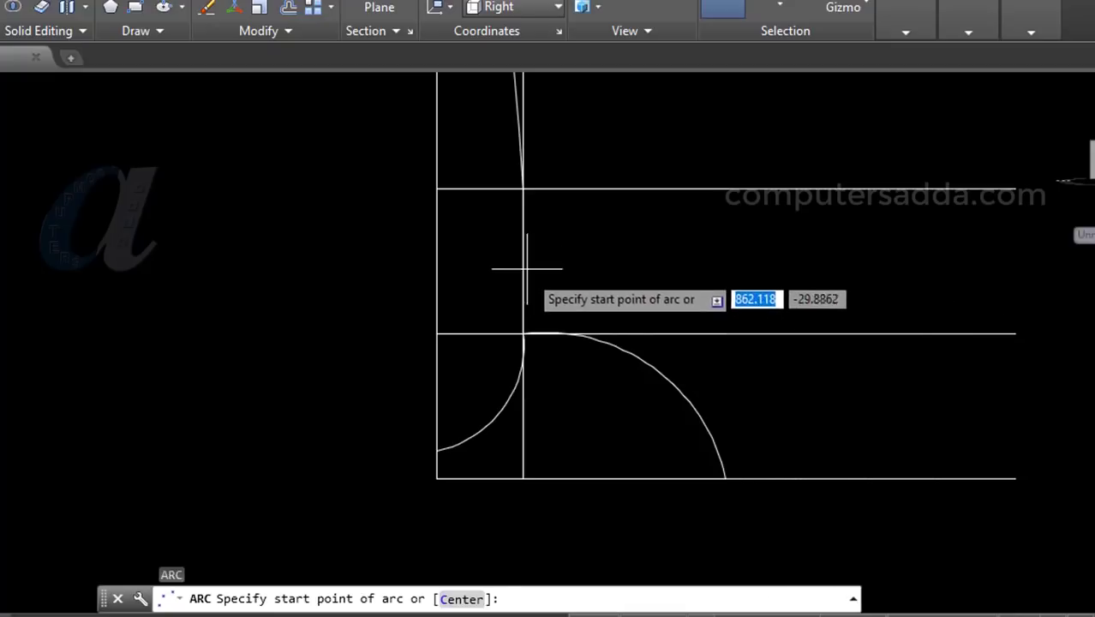
{"action": "left_click", "coordinate": [521, 263]}
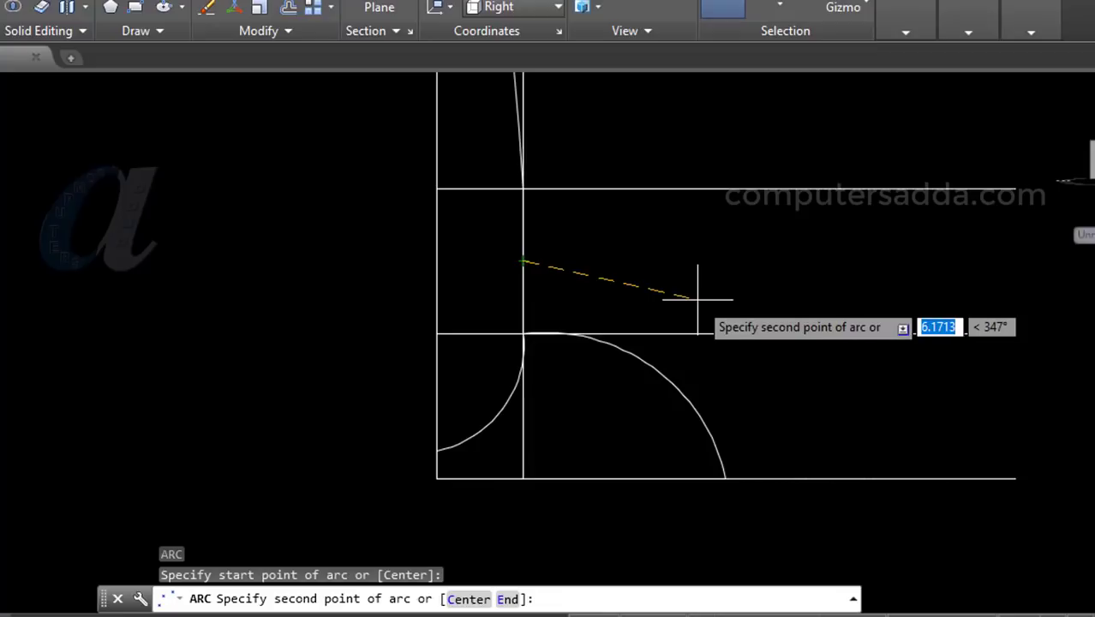
{"action": "left_click", "coordinate": [698, 299]}
{"action": "type", "text": "5"}
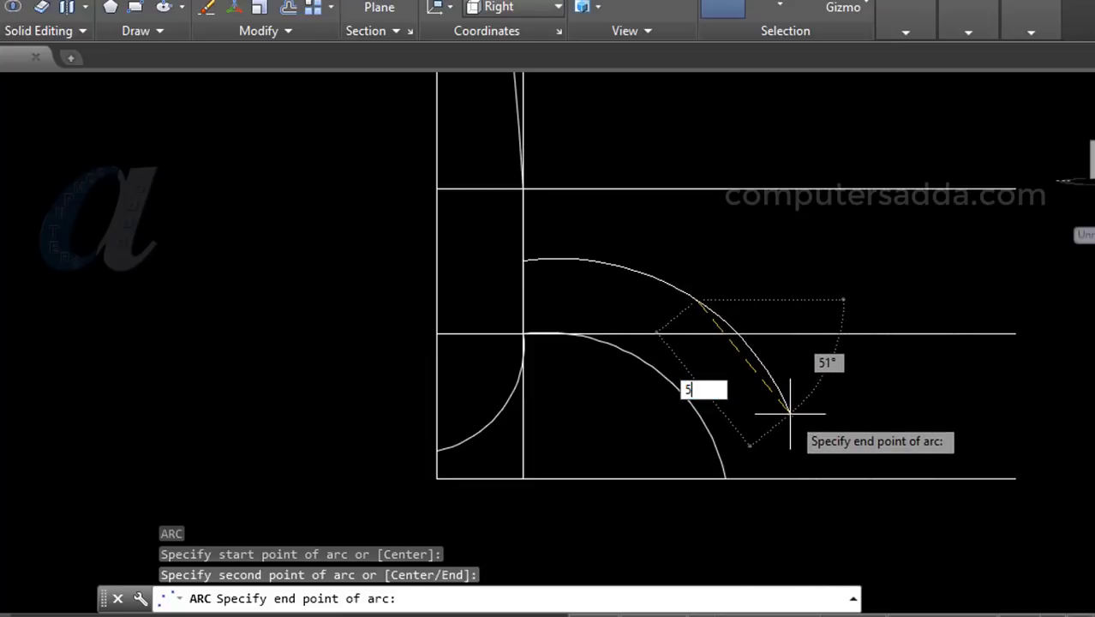
{"action": "key", "text": "Return"}
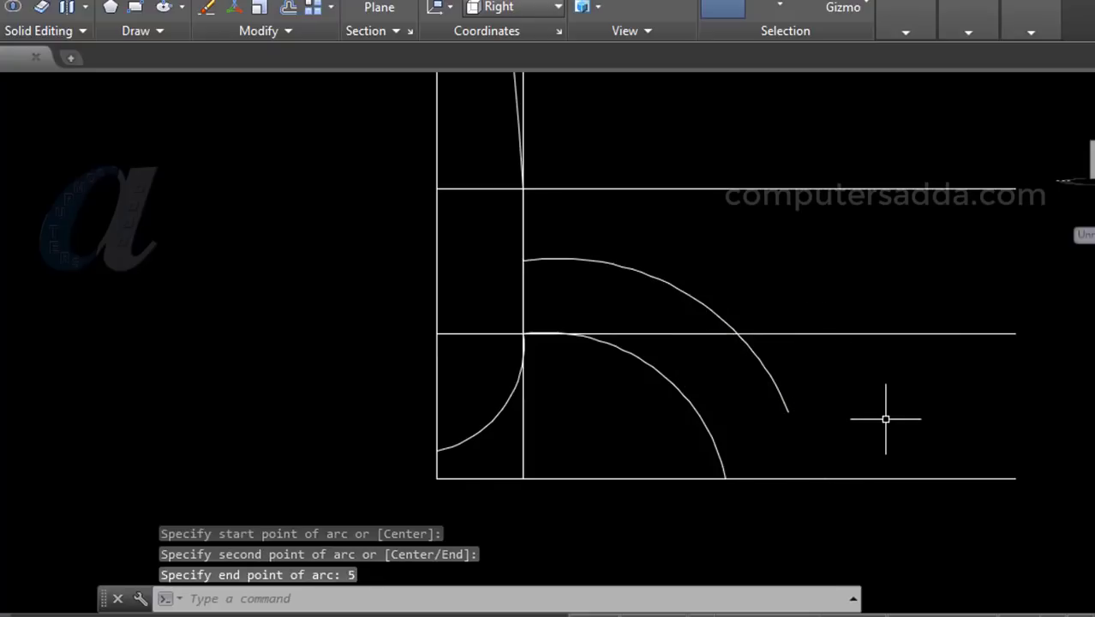
{"action": "type", "text": "a"}
{"action": "key", "text": "Return"}
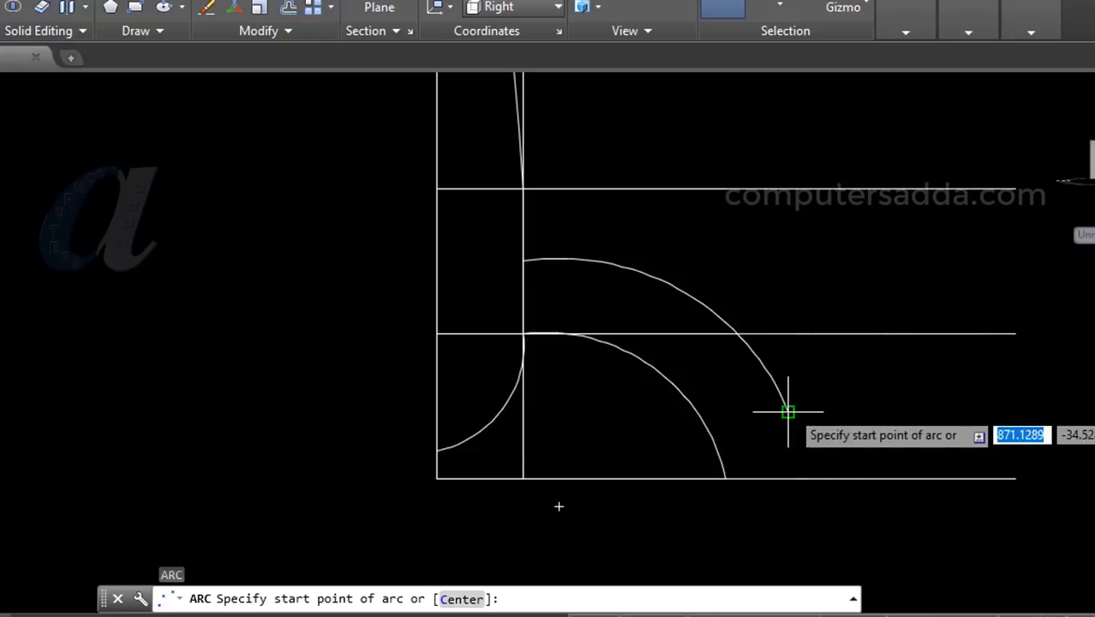
{"action": "left_click", "coordinate": [788, 410]}
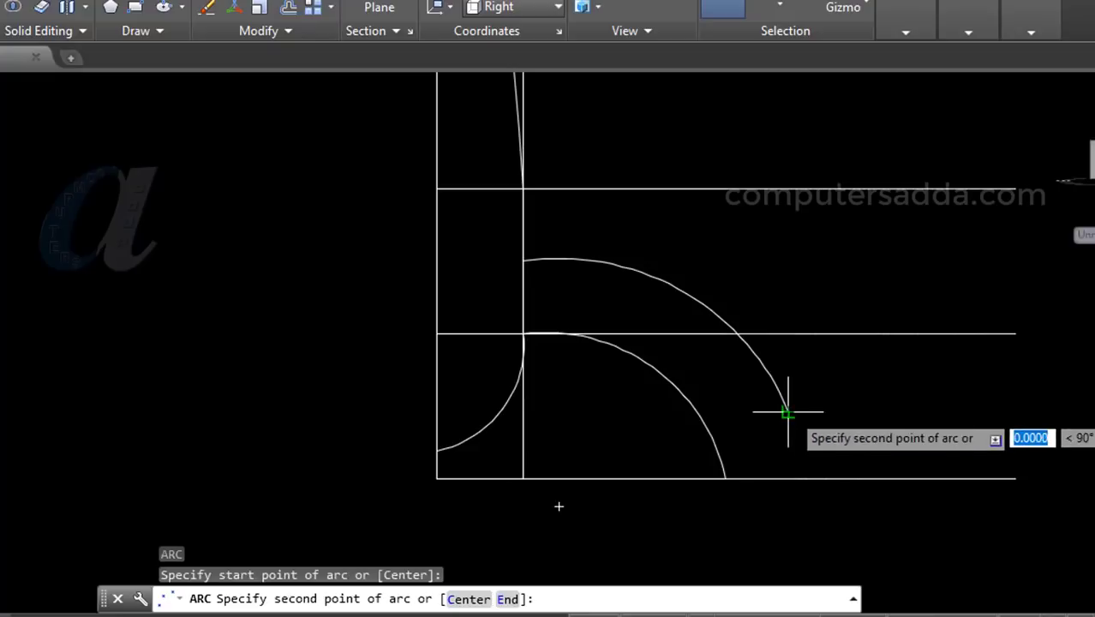
{"action": "left_click", "coordinate": [831, 441]}
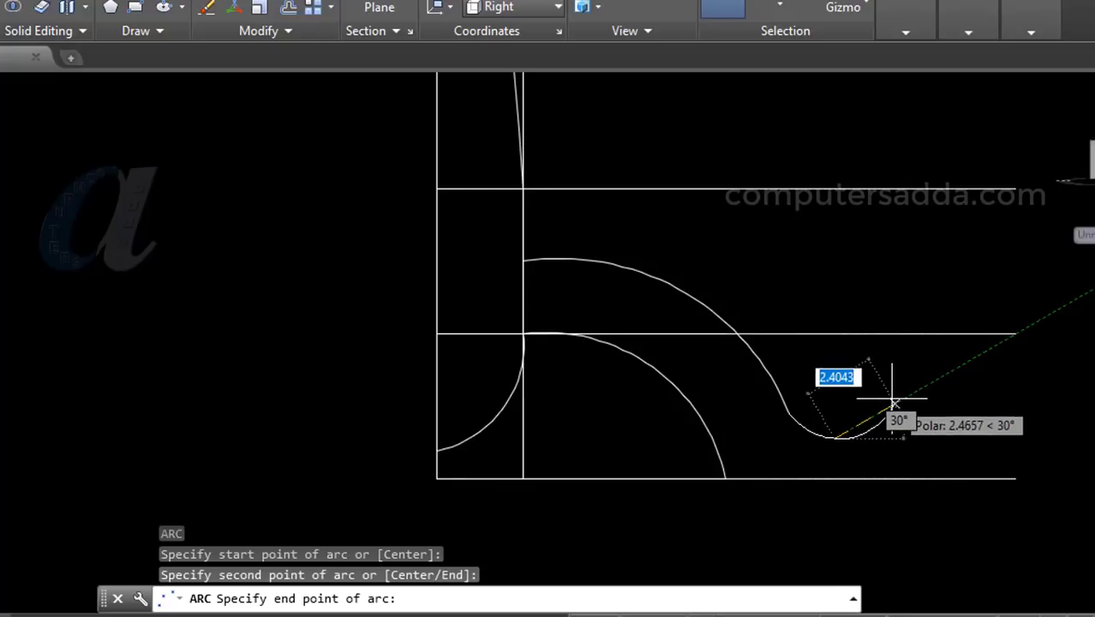
{"action": "left_click", "coordinate": [883, 399]}
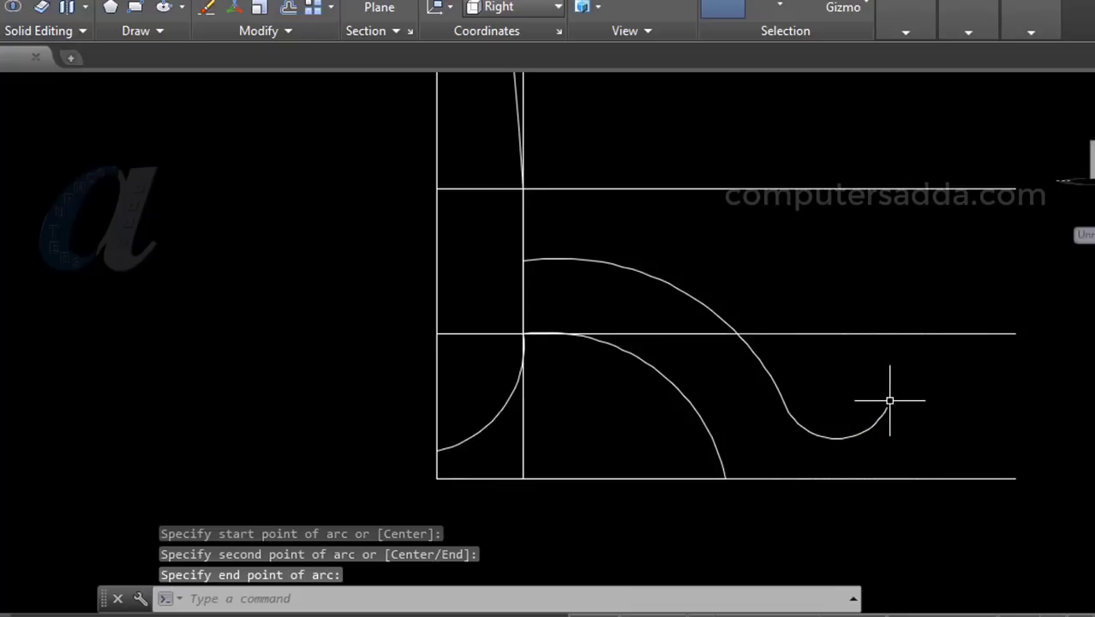
- Draw a line from the toe arc's end down to the base and left to the quarter arc's end
{"action": "key", "text": "Return"}
{"action": "left_click", "coordinate": [887, 409]}
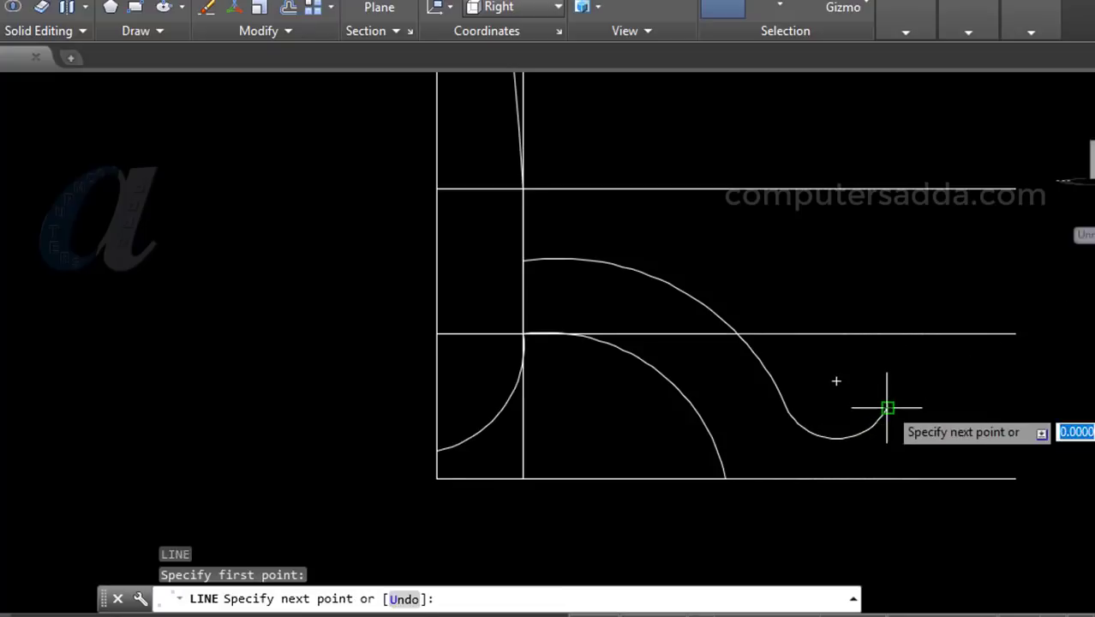
{"action": "left_click", "coordinate": [886, 480]}
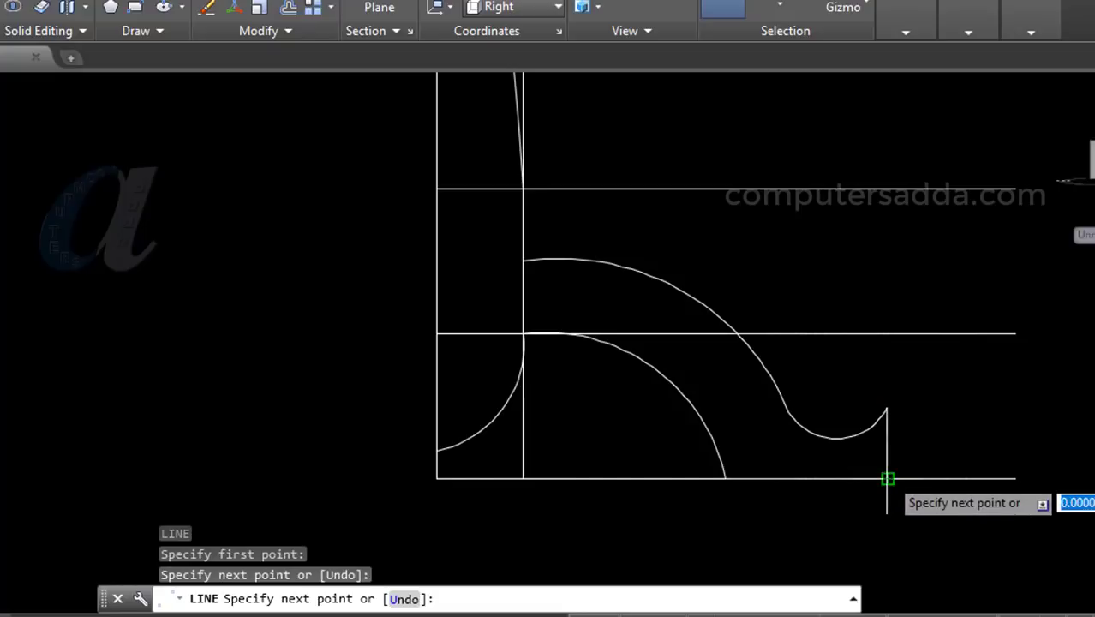
{"action": "left_click", "coordinate": [725, 480]}
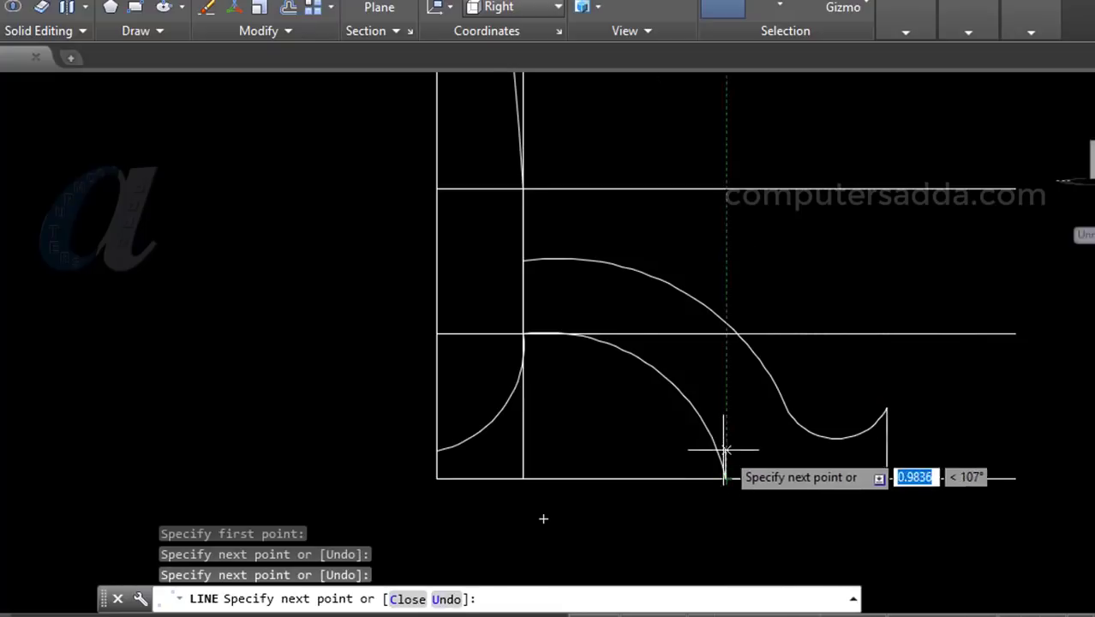
{"action": "key", "text": "Return"}
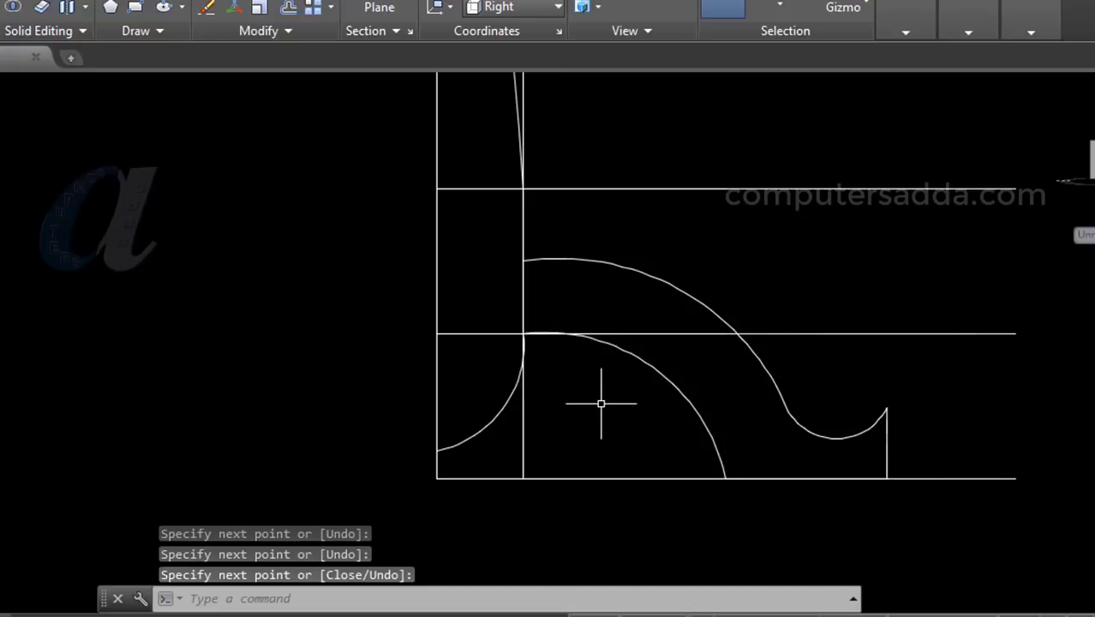
- Delete the three horizontal construction lines and the leftover vertical one
{"action": "scroll", "coordinate": [588, 404], "scroll_direction": "down", "scroll_amount": 2}
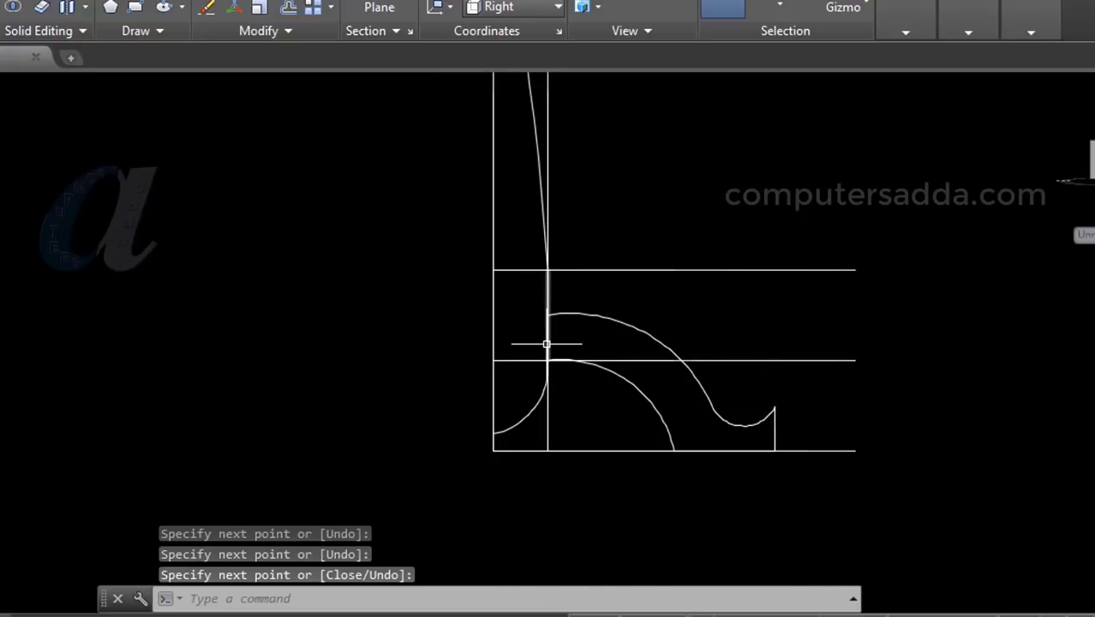
{"action": "left_click", "coordinate": [900, 250]}
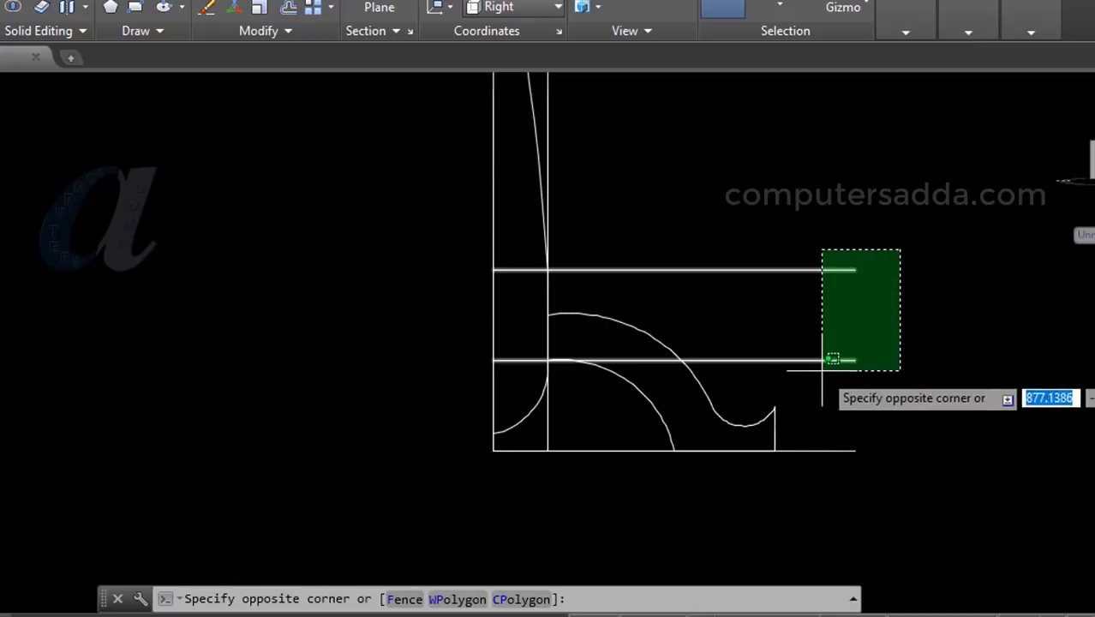
{"action": "left_click", "coordinate": [818, 375]}
{"action": "key", "text": "Delete"}
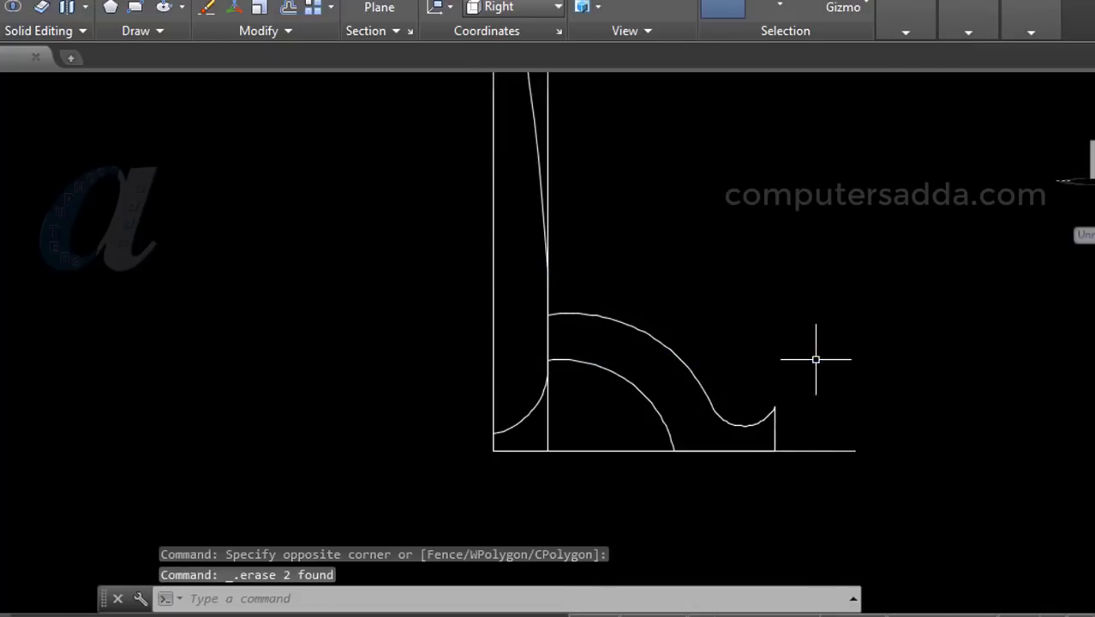
{"action": "left_click", "coordinate": [829, 449]}
{"action": "key", "text": "Delete"}
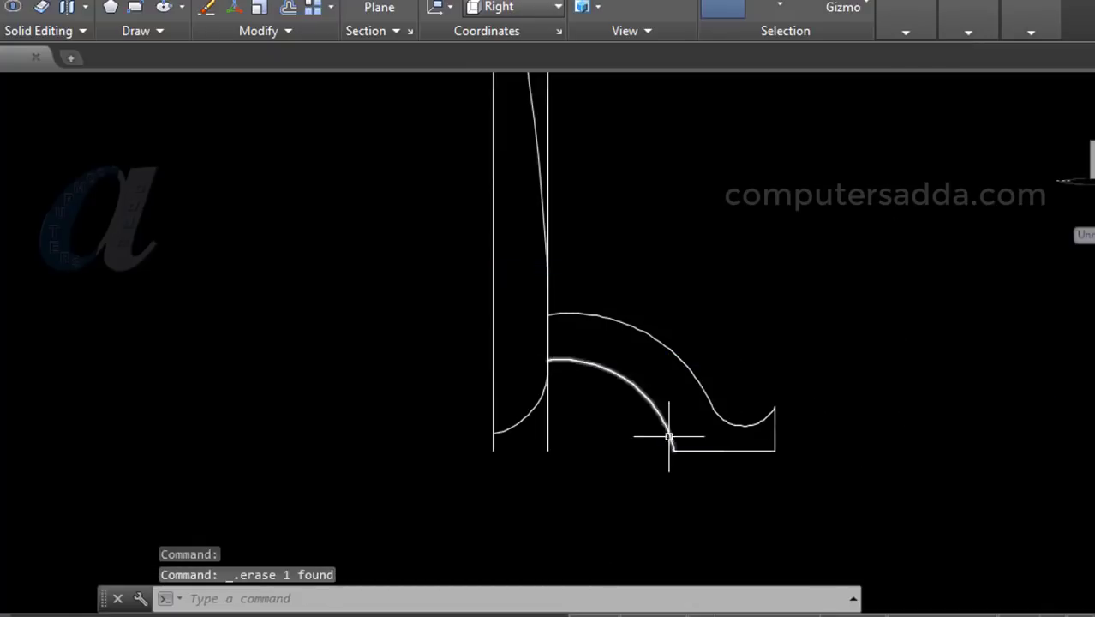
{"action": "left_click", "coordinate": [549, 435]}
{"action": "key", "text": "Delete"}
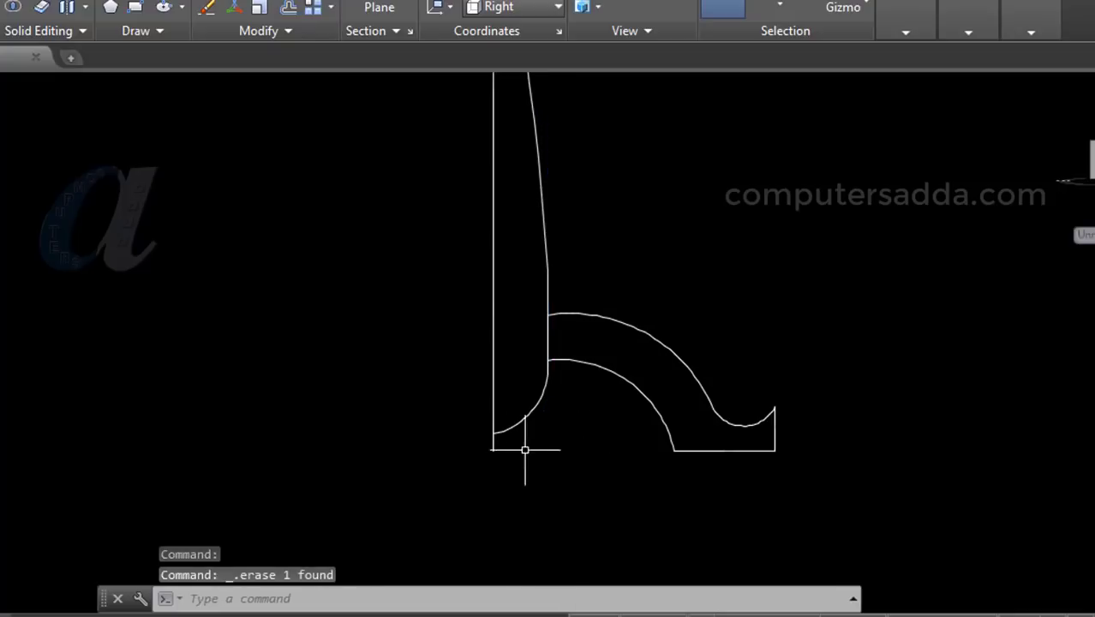
{"action": "scroll", "coordinate": [519, 463], "scroll_direction": "down", "scroll_amount": 2}
{"action": "scroll", "coordinate": [504, 472], "scroll_direction": "down", "scroll_amount": 2}
{"action": "scroll", "coordinate": [501, 428], "scroll_direction": "up", "scroll_amount": 2}
{"action": "scroll", "coordinate": [557, 434], "scroll_direction": "up", "scroll_amount": 2}
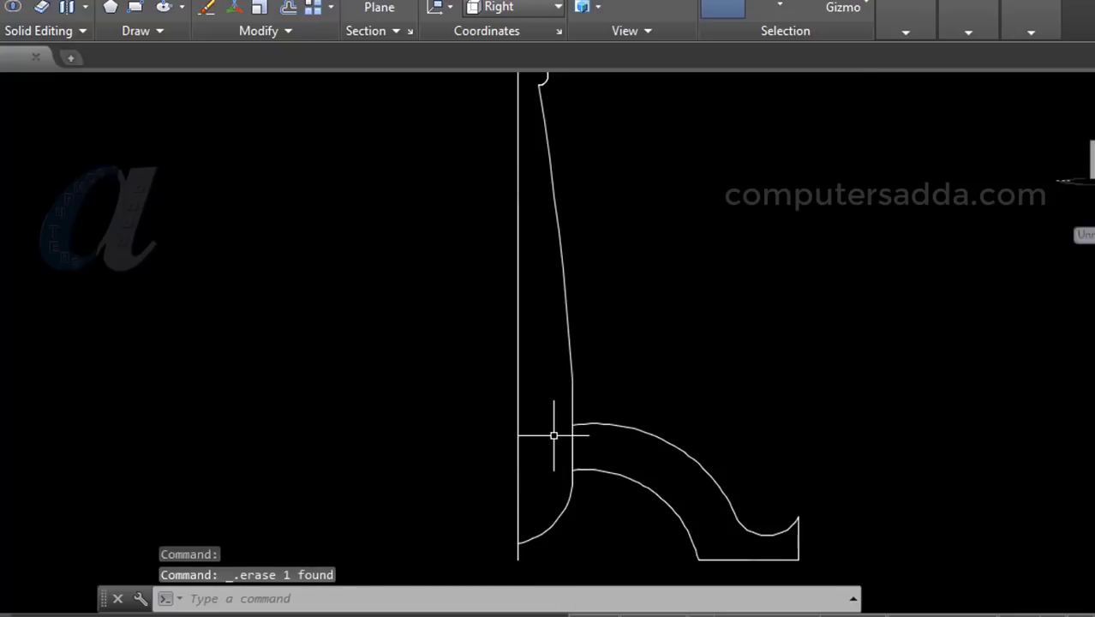
{"action": "scroll", "coordinate": [530, 444], "scroll_direction": "down", "scroll_amount": 4}
{"action": "scroll", "coordinate": [545, 446], "scroll_direction": "up", "scroll_amount": 6}
{"action": "scroll", "coordinate": [545, 446], "scroll_direction": "up", "scroll_amount": 2}
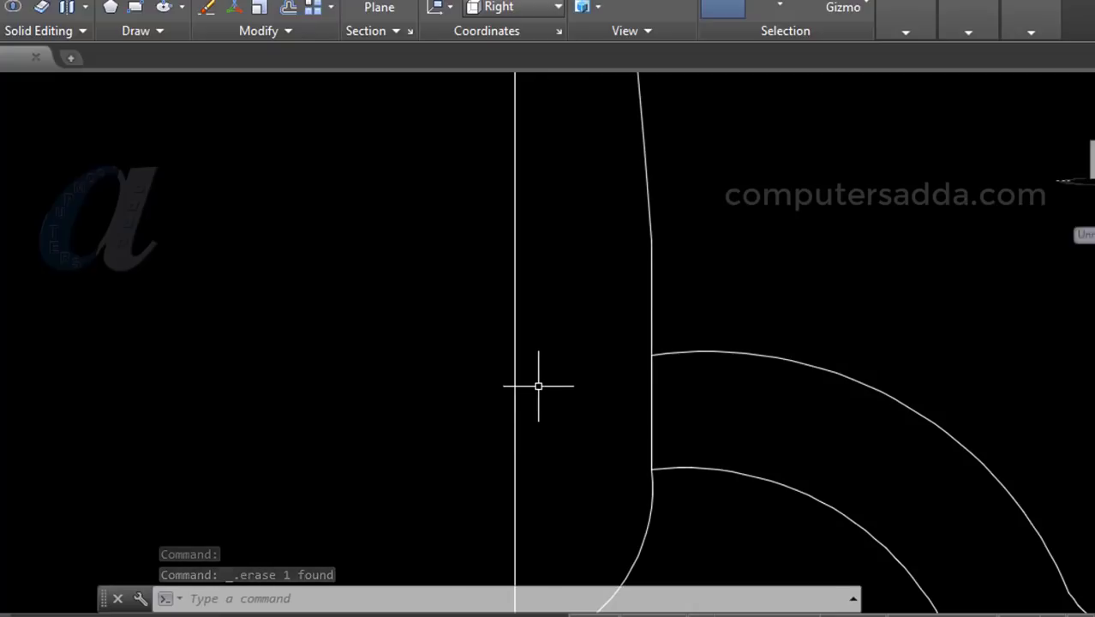
{"action": "type", "text": "l"}
- Draw a two-segment line from the foot's inner arc endpoint up to the outer arc
{"action": "key", "text": "Return"}
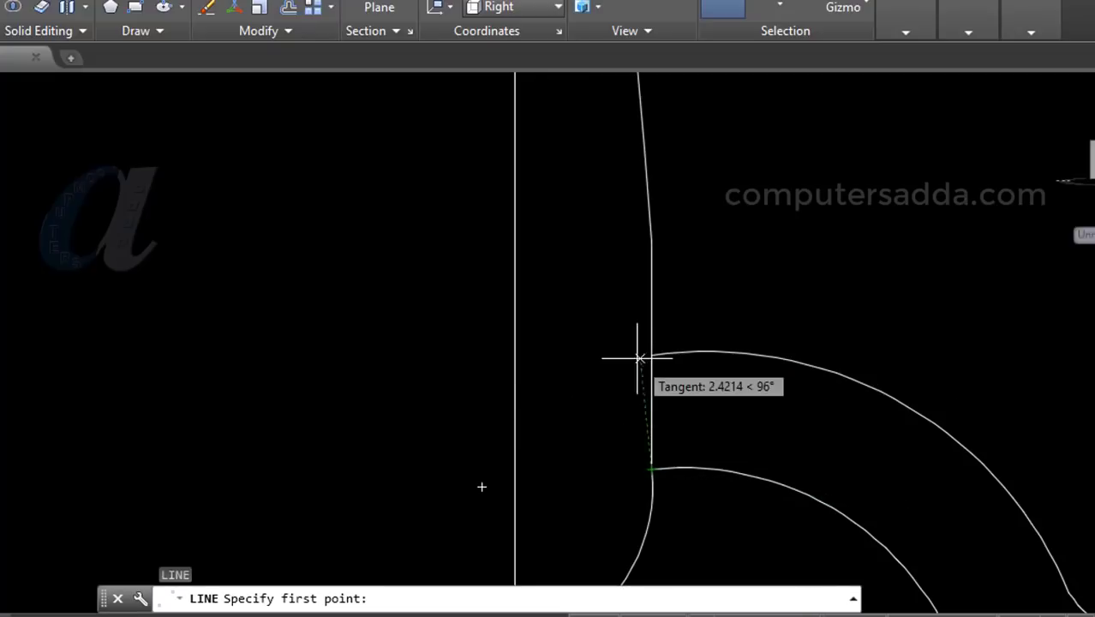
{"action": "left_click", "coordinate": [652, 468]}
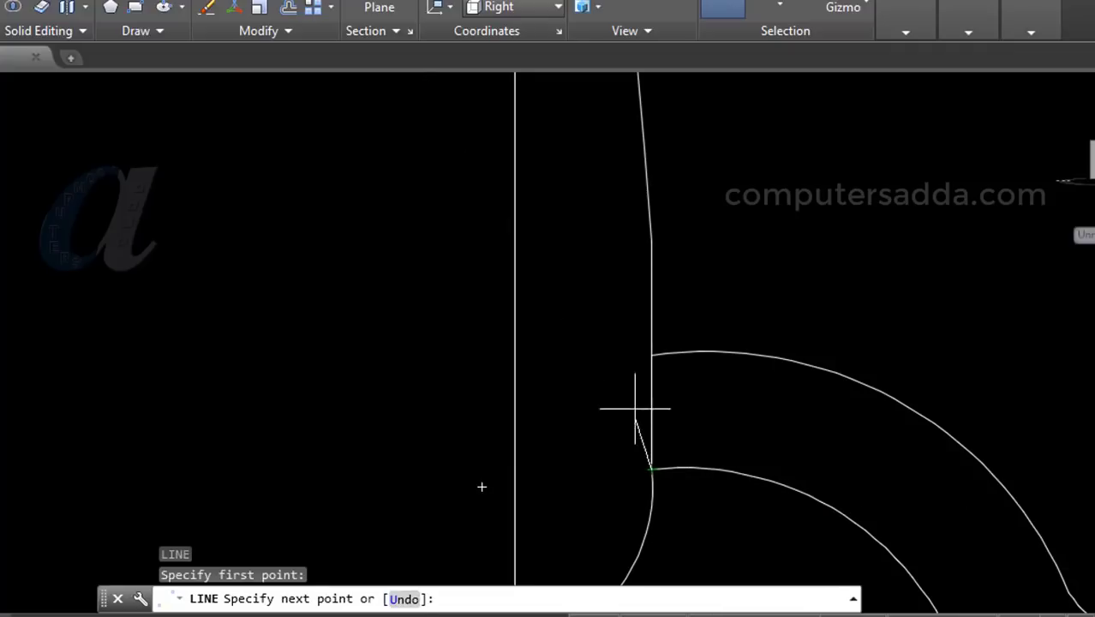
{"action": "left_click", "coordinate": [629, 358]}
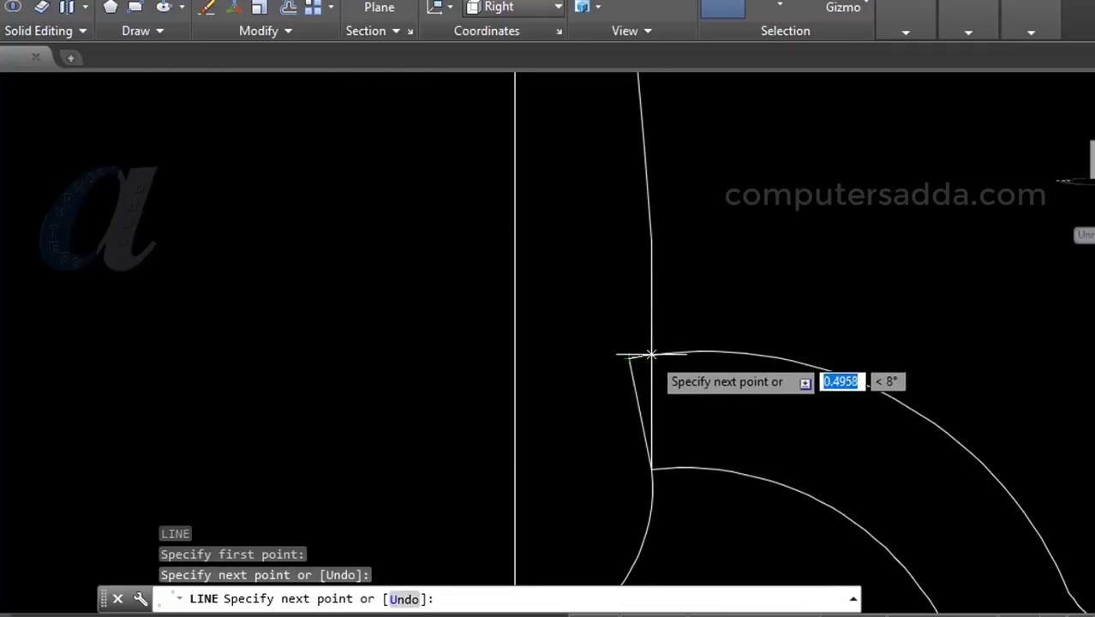
{"action": "left_click", "coordinate": [651, 355]}
{"action": "key", "text": "Return"}
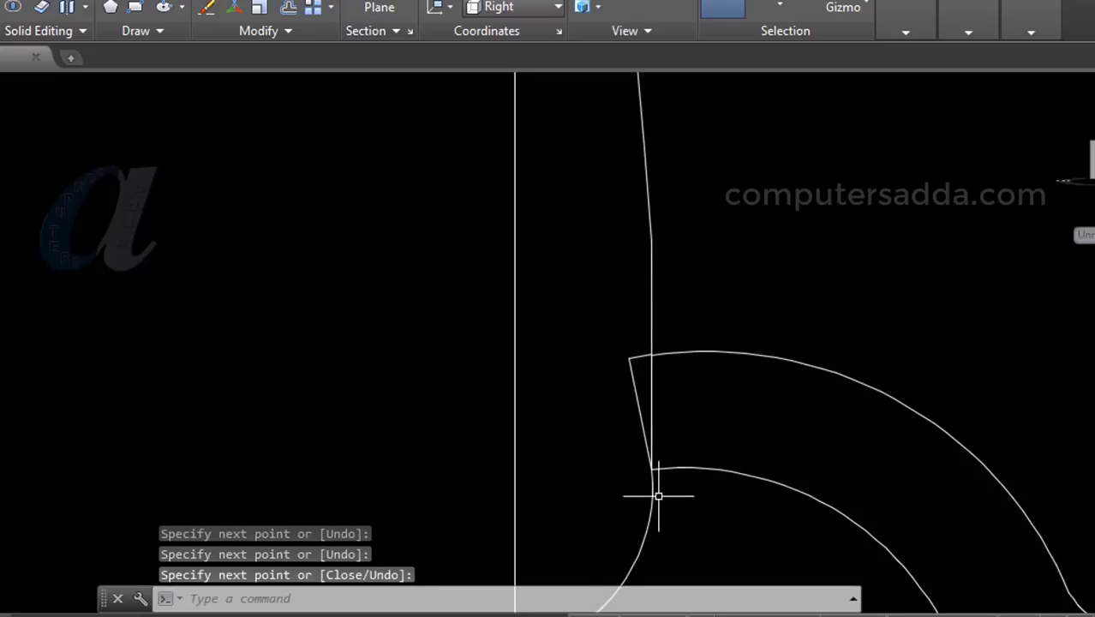
{"action": "scroll", "coordinate": [658, 495], "scroll_direction": "down", "scroll_amount": 1}
{"action": "scroll", "coordinate": [602, 391], "scroll_direction": "down", "scroll_amount": 1}
{"action": "scroll", "coordinate": [728, 372], "scroll_direction": "down", "scroll_amount": 1}
{"action": "scroll", "coordinate": [811, 333], "scroll_direction": "up", "scroll_amount": 1}
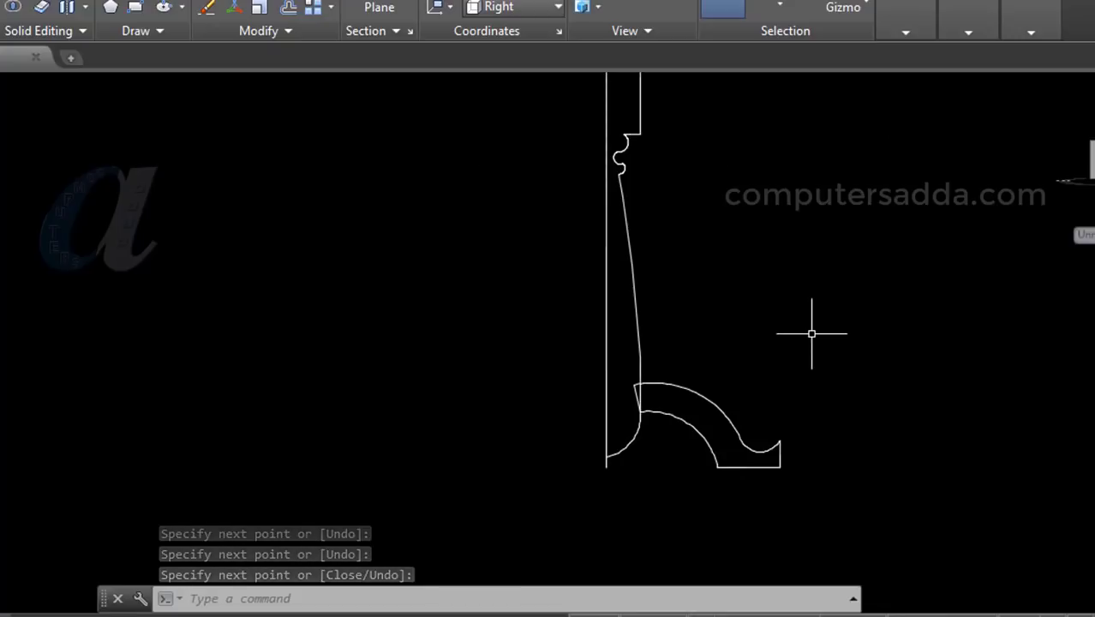
{"action": "scroll", "coordinate": [782, 344], "scroll_direction": "down", "scroll_amount": 1}
{"action": "scroll", "coordinate": [806, 310], "scroll_direction": "up", "scroll_amount": 1}
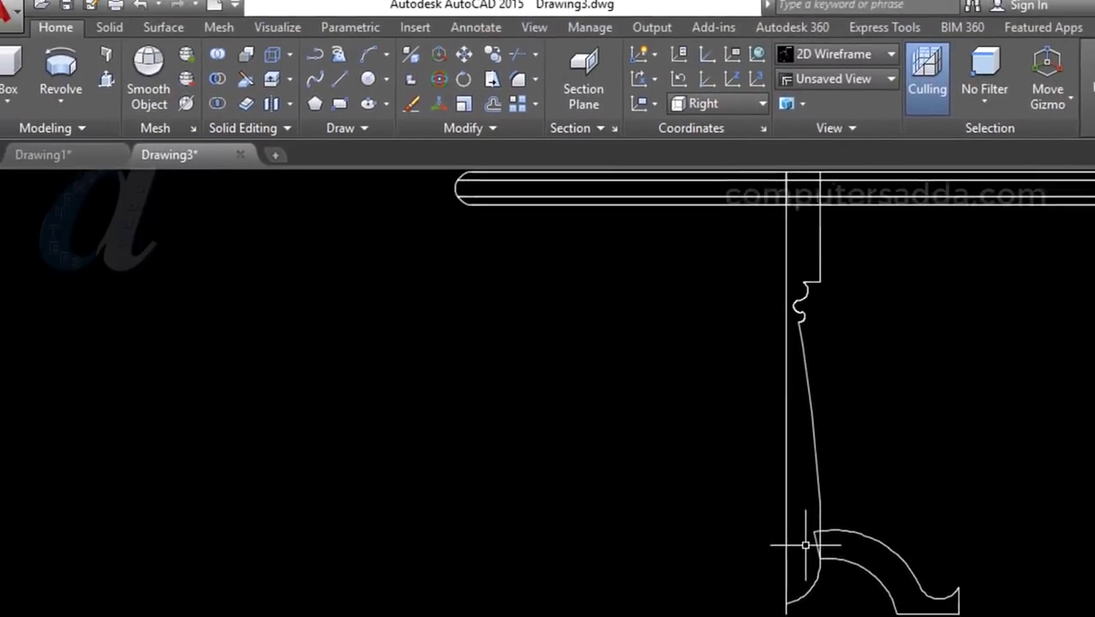
- Start Revolve and select the upper pedestal profile edges plus the lower curved piece
{"action": "left_click", "coordinate": [75, 108]}
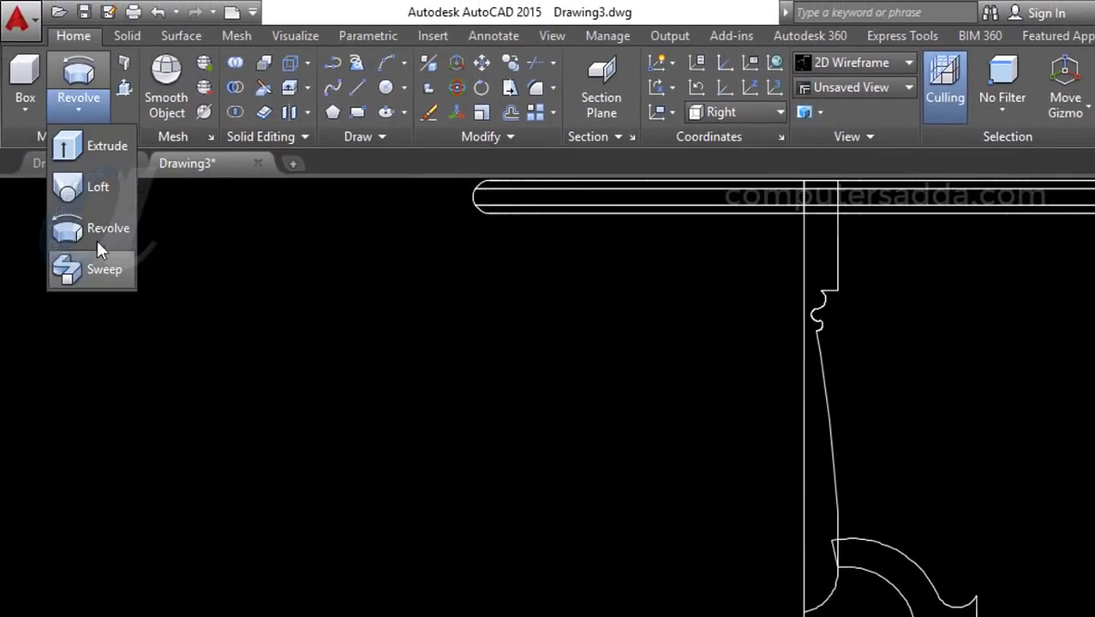
{"action": "left_click", "coordinate": [97, 233]}
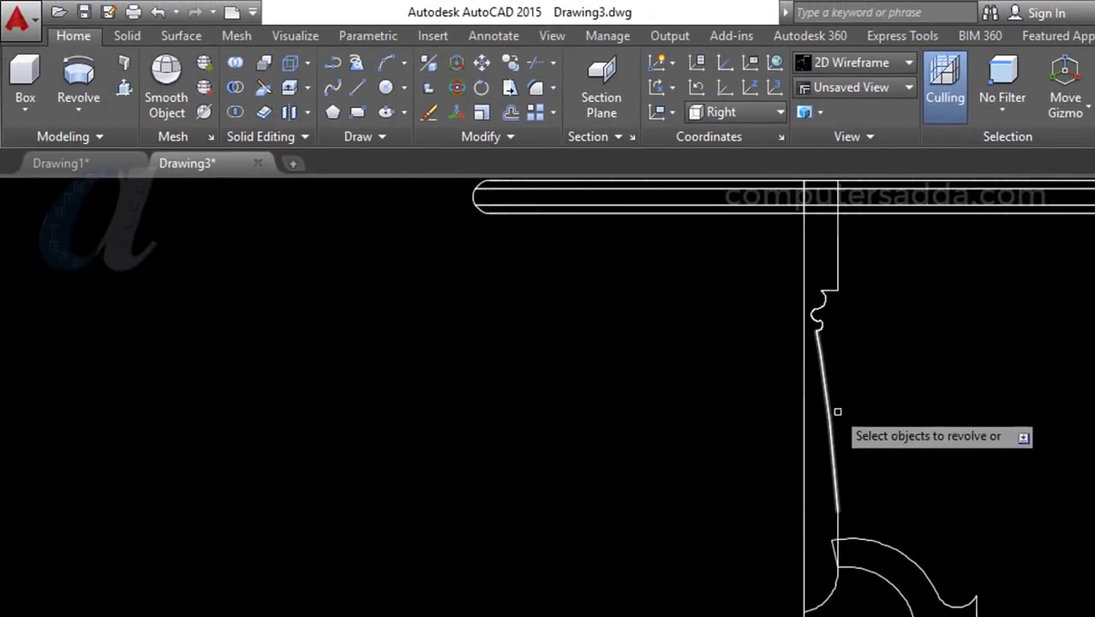
{"action": "scroll", "coordinate": [818, 363], "scroll_direction": "down", "scroll_amount": 3}
{"action": "scroll", "coordinate": [828, 296], "scroll_direction": "up", "scroll_amount": 6}
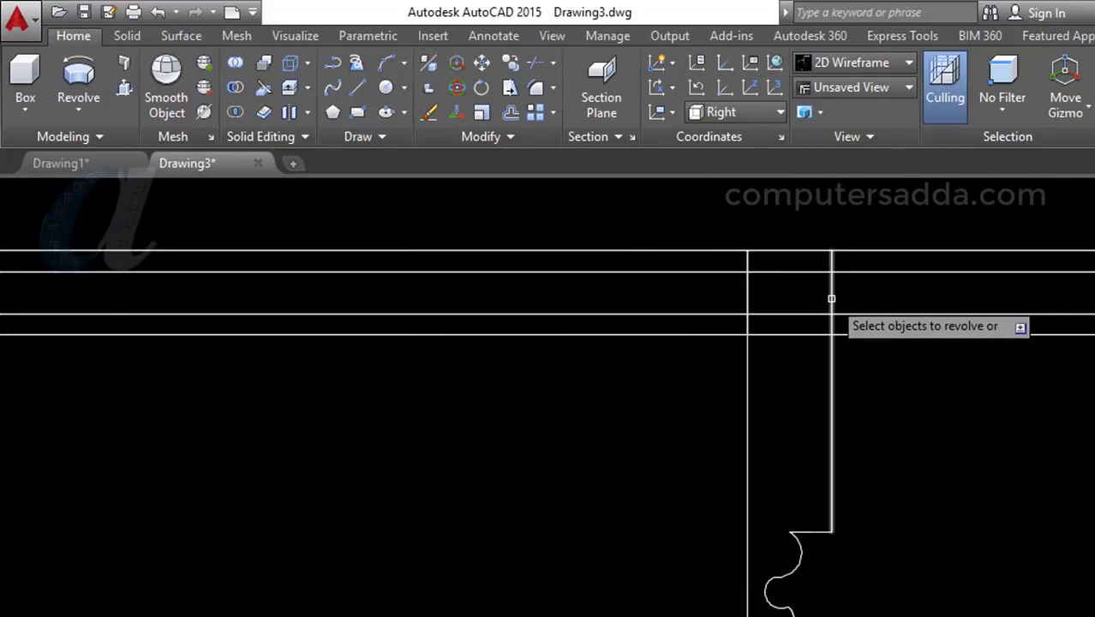
{"action": "left_click", "coordinate": [863, 509]}
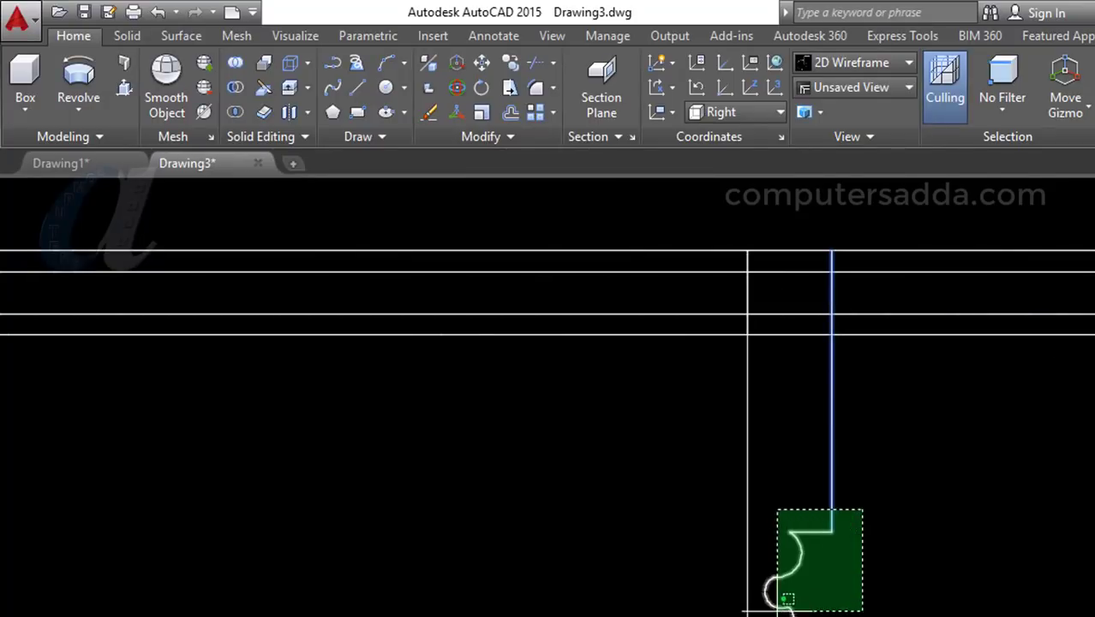
{"action": "scroll", "coordinate": [840, 556], "scroll_direction": "down", "scroll_amount": 5}
{"action": "middle_click_drag", "start_coordinate": [850, 573], "coordinate": [859, 379]}
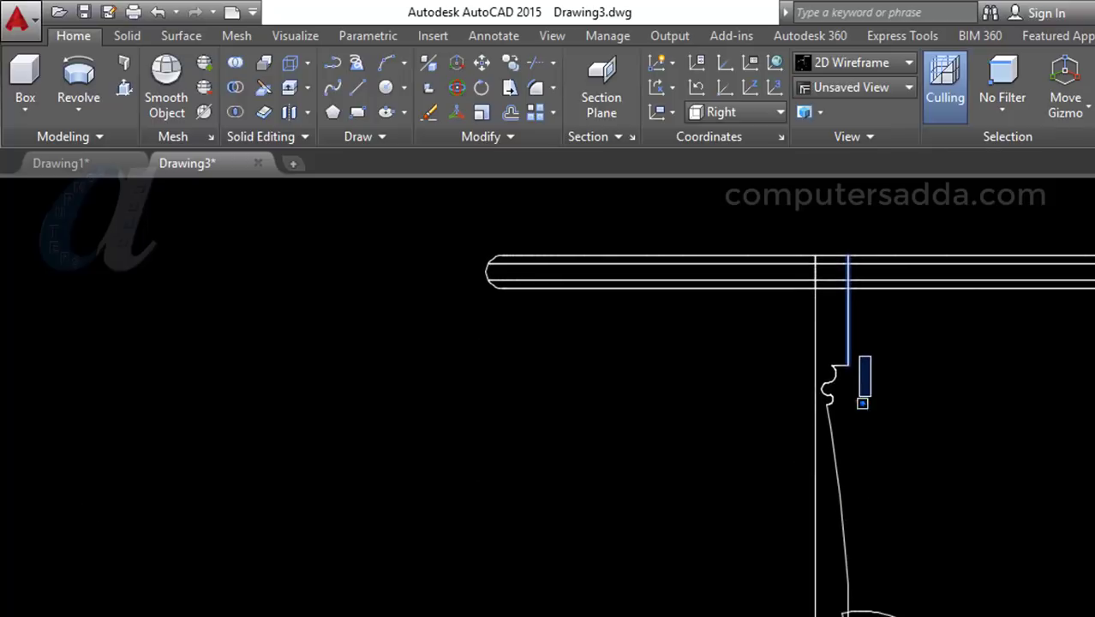
{"action": "left_click", "coordinate": [824, 456]}
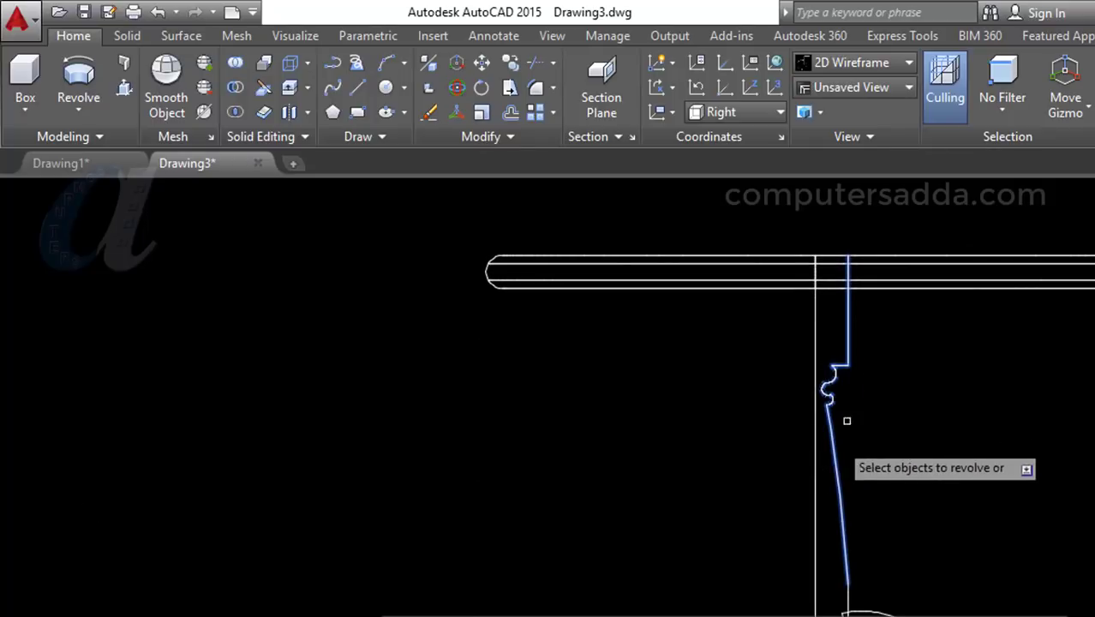
{"action": "scroll", "coordinate": [844, 407], "scroll_direction": "up", "scroll_amount": 2}
{"action": "scroll", "coordinate": [843, 416], "scroll_direction": "up", "scroll_amount": 2}
{"action": "scroll", "coordinate": [793, 379], "scroll_direction": "down", "scroll_amount": 3}
{"action": "scroll", "coordinate": [861, 349], "scroll_direction": "up", "scroll_amount": 5}
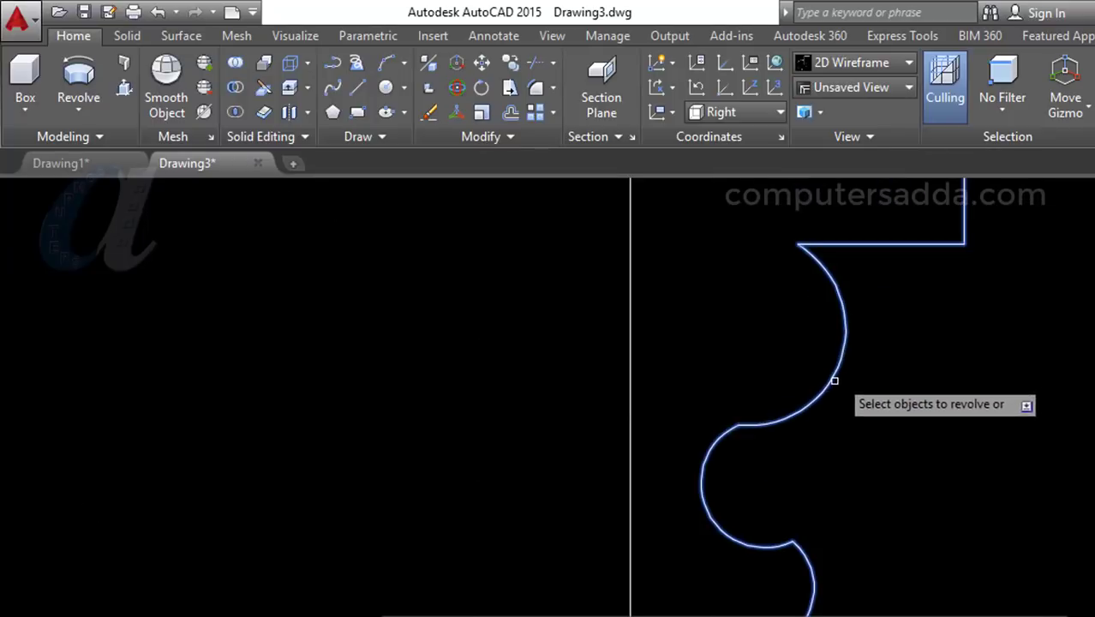
{"action": "scroll", "coordinate": [824, 390], "scroll_direction": "down", "scroll_amount": 1}
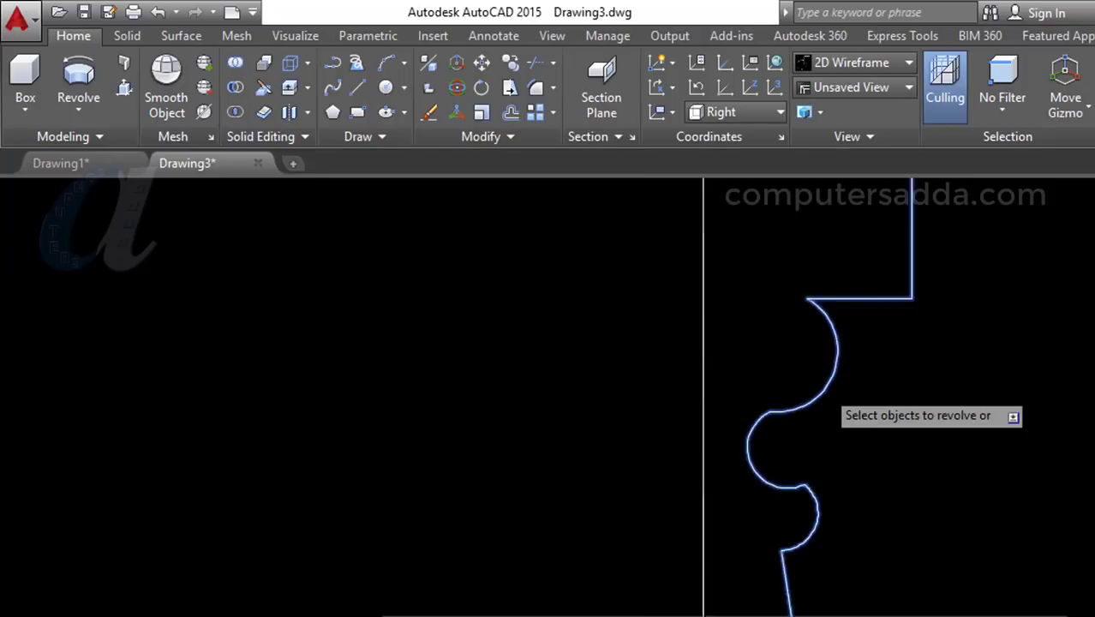
{"action": "scroll", "coordinate": [835, 373], "scroll_direction": "down", "scroll_amount": 2}
{"action": "scroll", "coordinate": [836, 385], "scroll_direction": "down", "scroll_amount": 2}
{"action": "scroll", "coordinate": [842, 438], "scroll_direction": "up", "scroll_amount": 2}
{"action": "scroll", "coordinate": [843, 439], "scroll_direction": "up", "scroll_amount": 4}
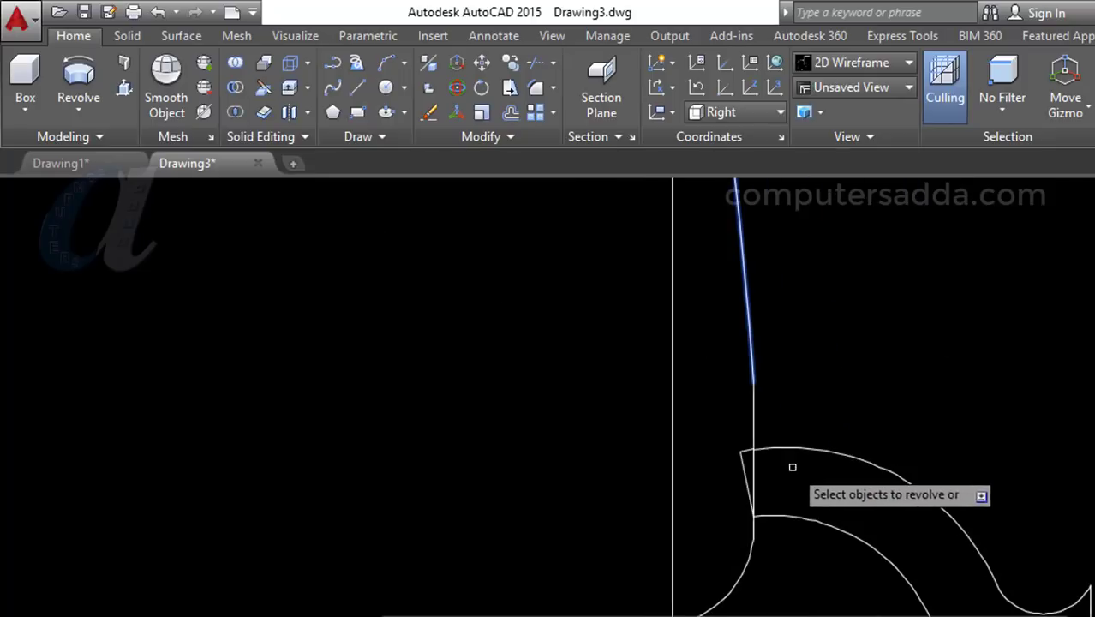
{"action": "left_click", "coordinate": [747, 555]}
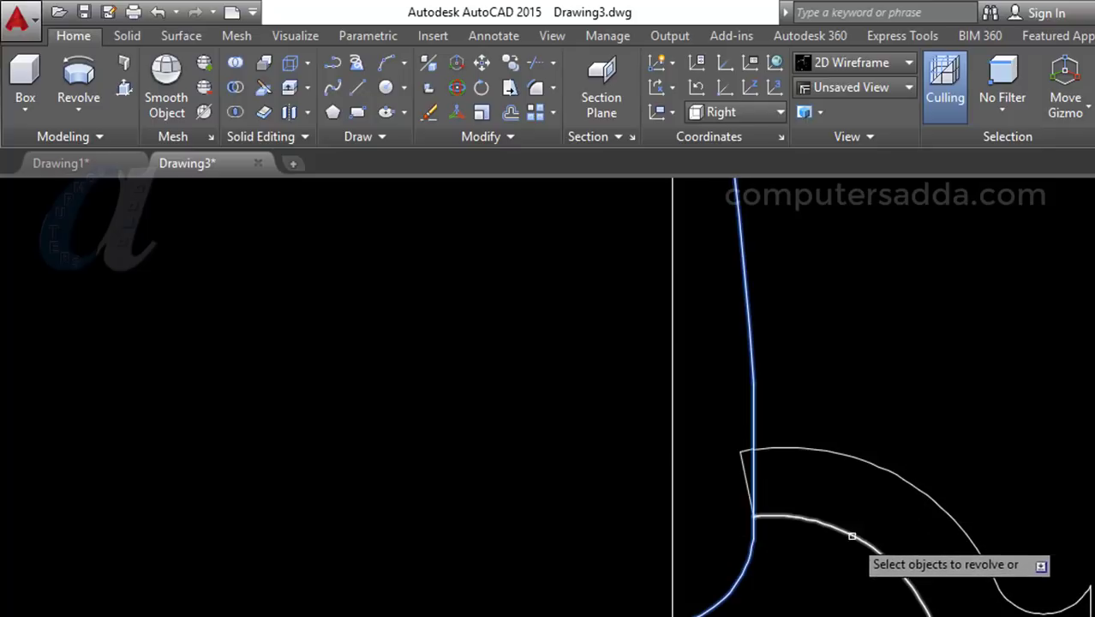
{"action": "scroll", "coordinate": [830, 457], "scroll_direction": "down", "scroll_amount": 5}
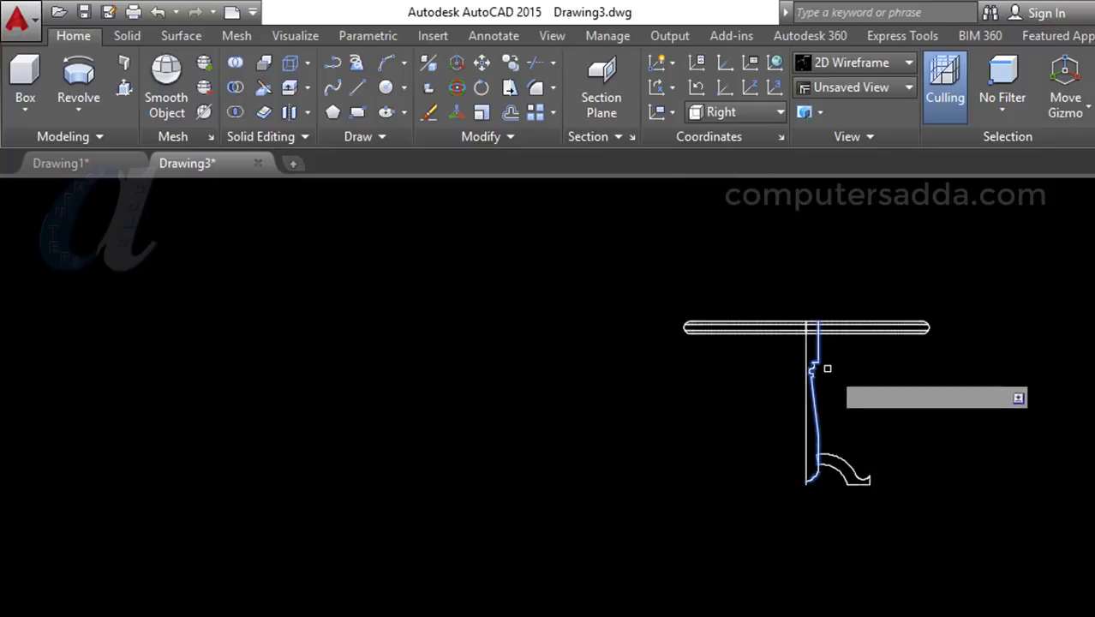
{"action": "scroll", "coordinate": [825, 367], "scroll_direction": "up", "scroll_amount": 6}
{"action": "scroll", "coordinate": [842, 214], "scroll_direction": "down", "scroll_amount": 4}
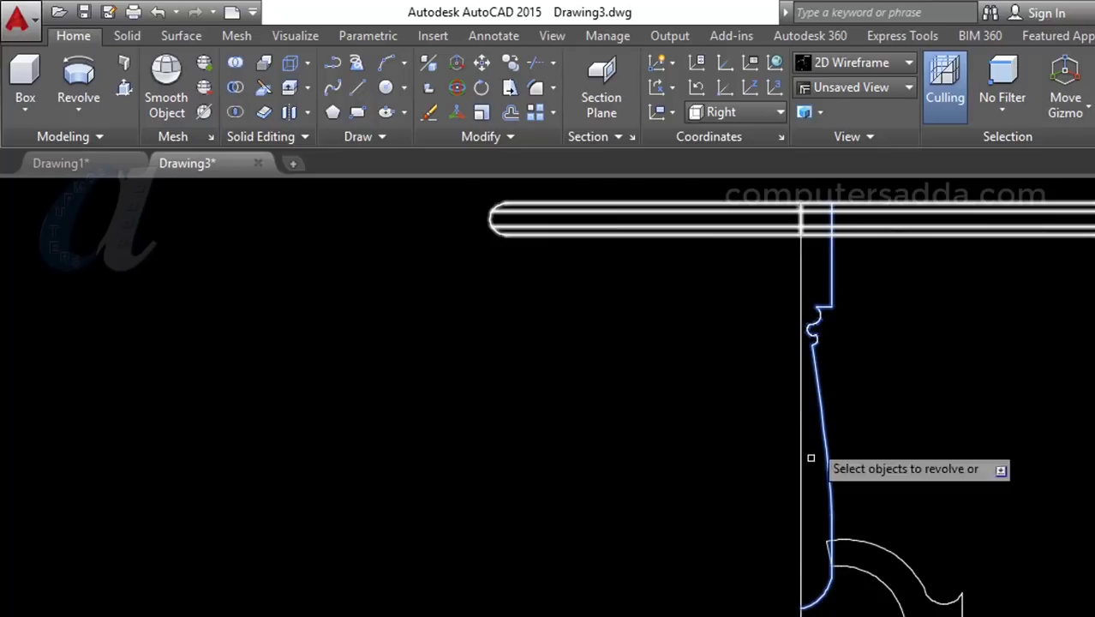
{"action": "scroll", "coordinate": [790, 612], "scroll_direction": "up", "scroll_amount": 2}
{"action": "scroll", "coordinate": [806, 605], "scroll_direction": "down", "scroll_amount": 2}
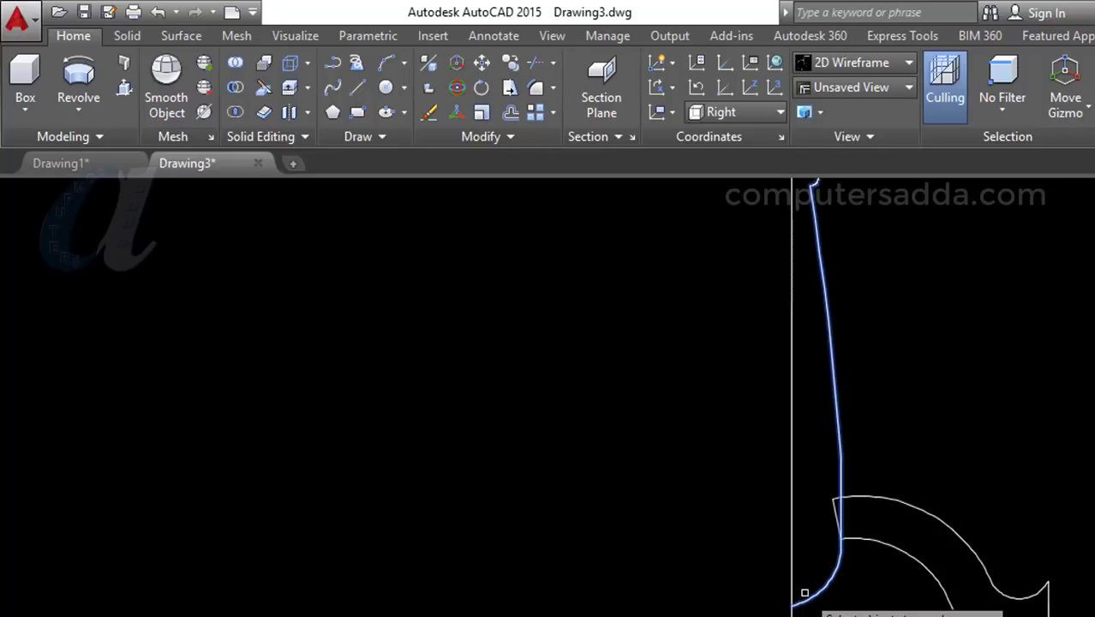
{"action": "key", "text": "Return"}
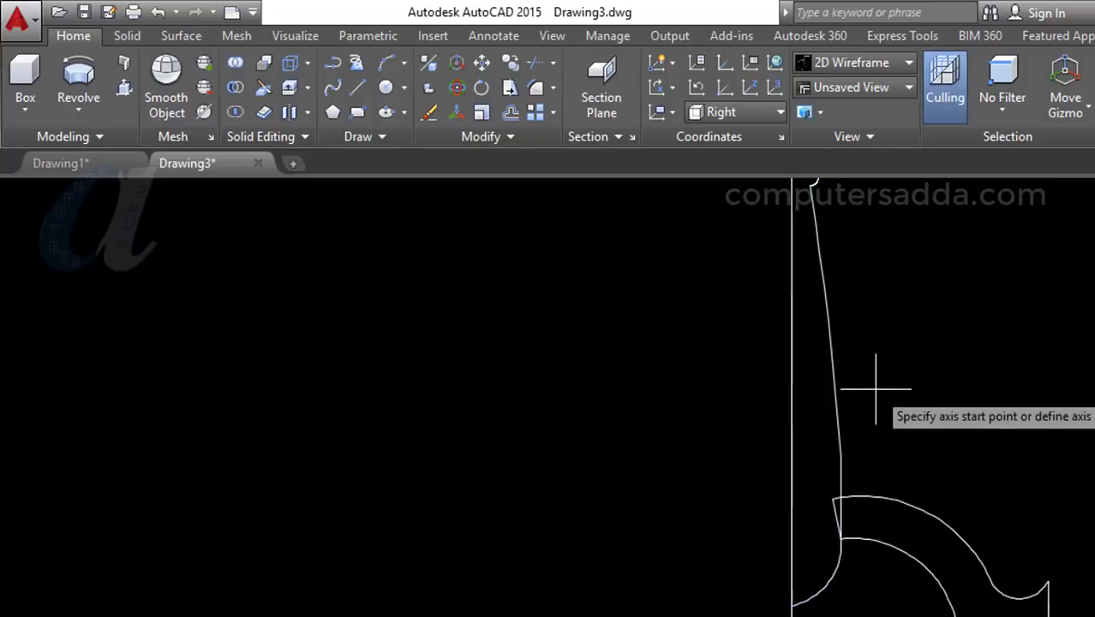
- Use the pedestal centre line as the axis and revolve the profile a full 360°
{"action": "scroll", "coordinate": [843, 433], "scroll_direction": "down", "scroll_amount": 2}
{"action": "scroll", "coordinate": [905, 384], "scroll_direction": "down", "scroll_amount": 1}
{"action": "scroll", "coordinate": [902, 390], "scroll_direction": "up", "scroll_amount": 2}
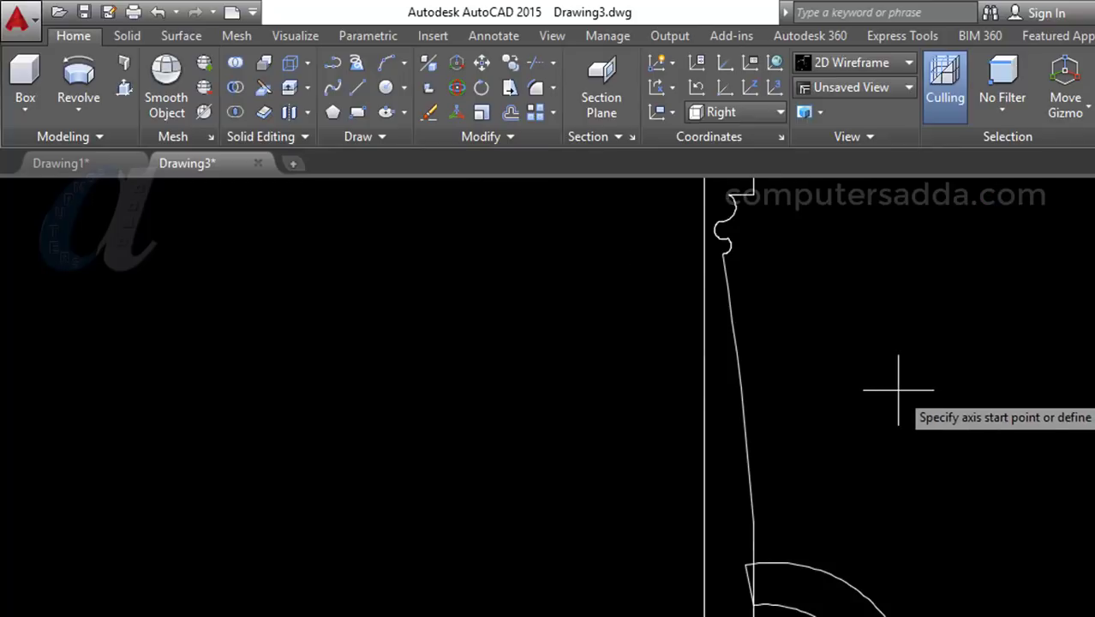
{"action": "scroll", "coordinate": [704, 317], "scroll_direction": "down", "scroll_amount": 2}
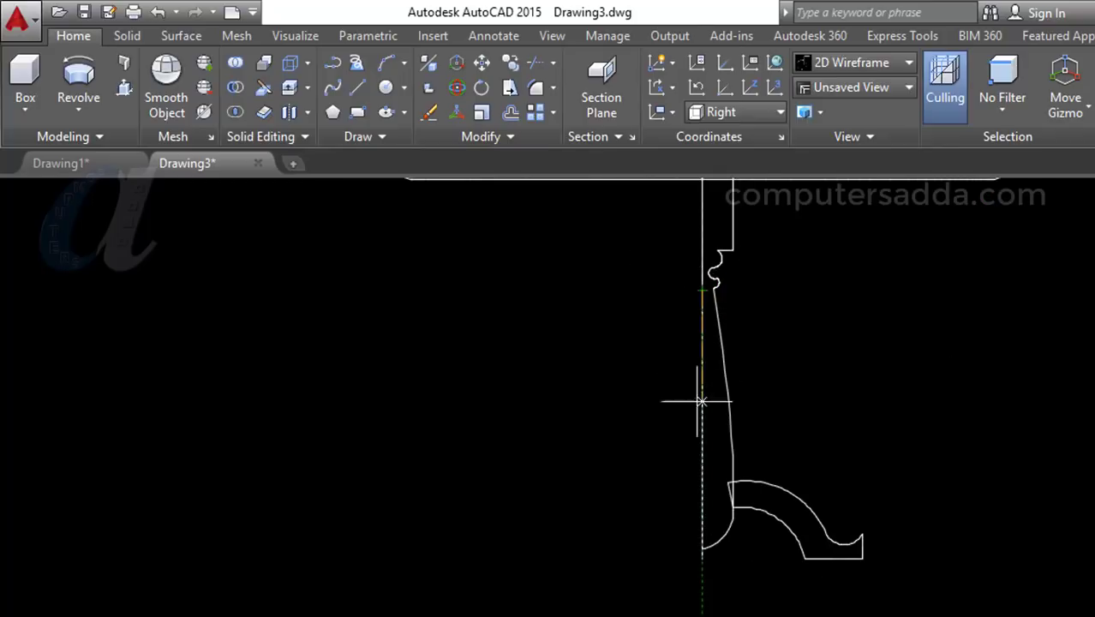
{"action": "left_click", "coordinate": [702, 486]}
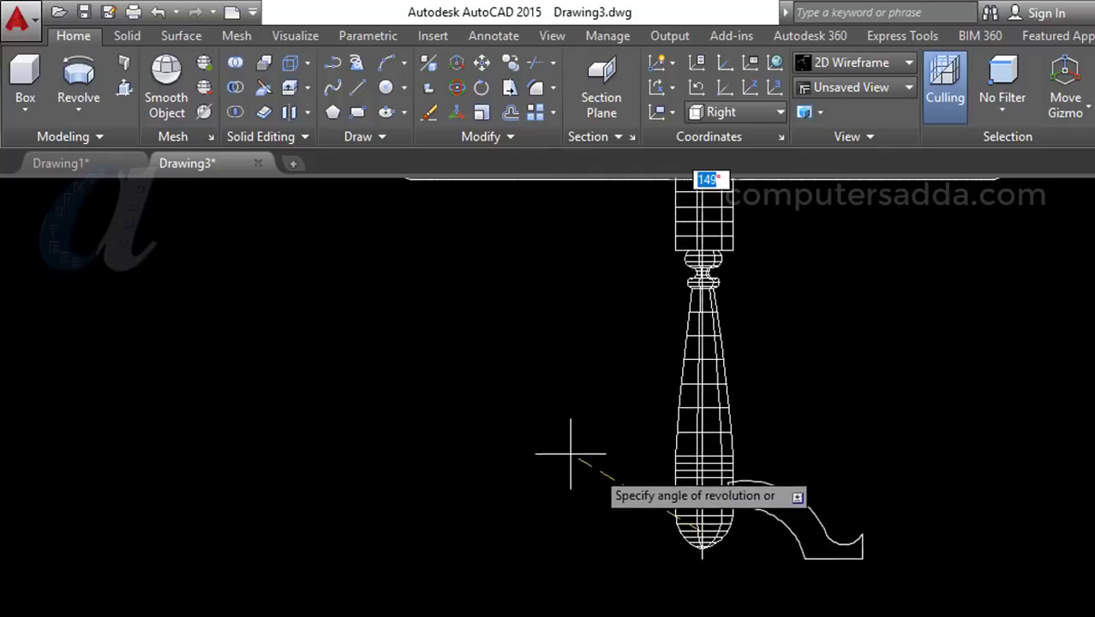
{"action": "scroll", "coordinate": [651, 437], "scroll_direction": "down", "scroll_amount": 3}
{"action": "scroll", "coordinate": [651, 411], "scroll_direction": "up", "scroll_amount": 3}
{"action": "type", "text": "360"}
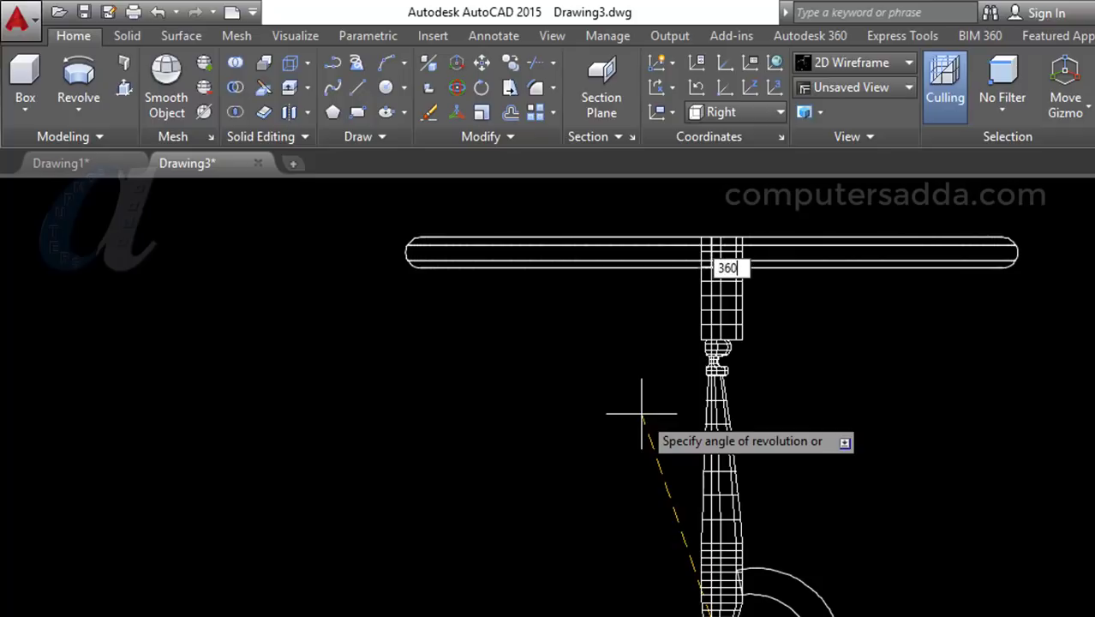
{"action": "key", "text": "Return"}
{"action": "scroll", "coordinate": [556, 428], "scroll_direction": "down", "scroll_amount": 5}
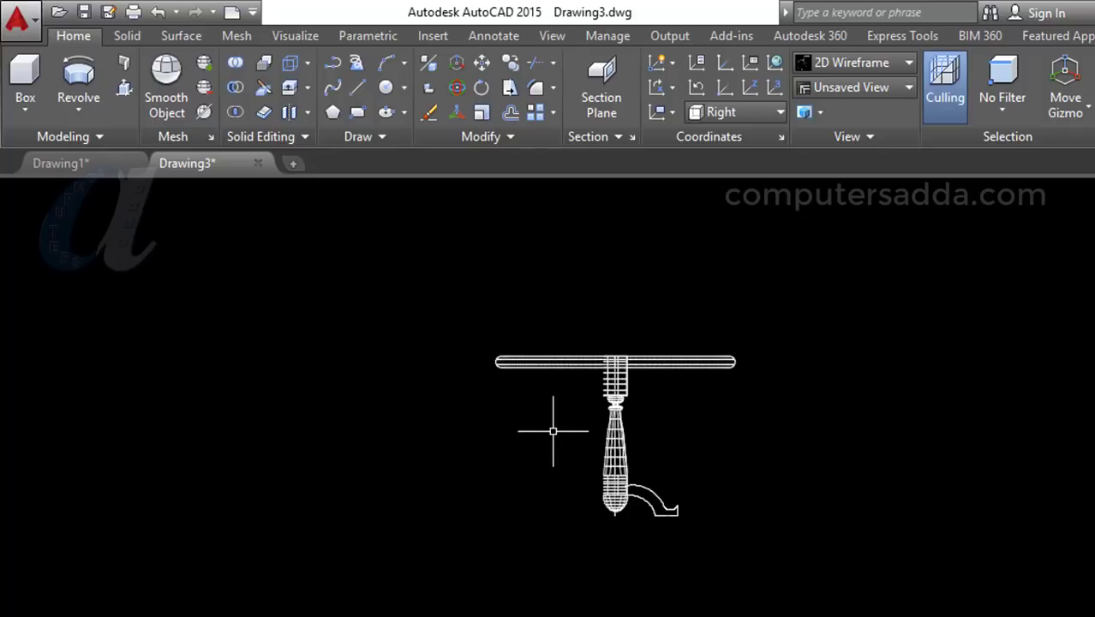
{"action": "scroll", "coordinate": [532, 398], "scroll_direction": "up", "scroll_amount": 3}
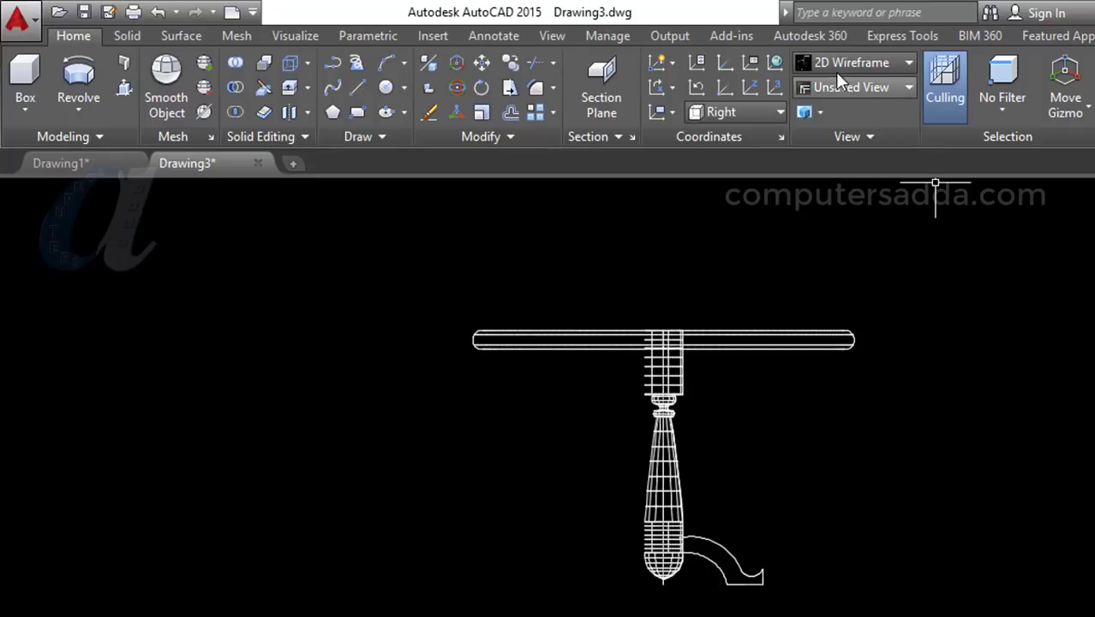
{"action": "left_click", "coordinate": [887, 64]}
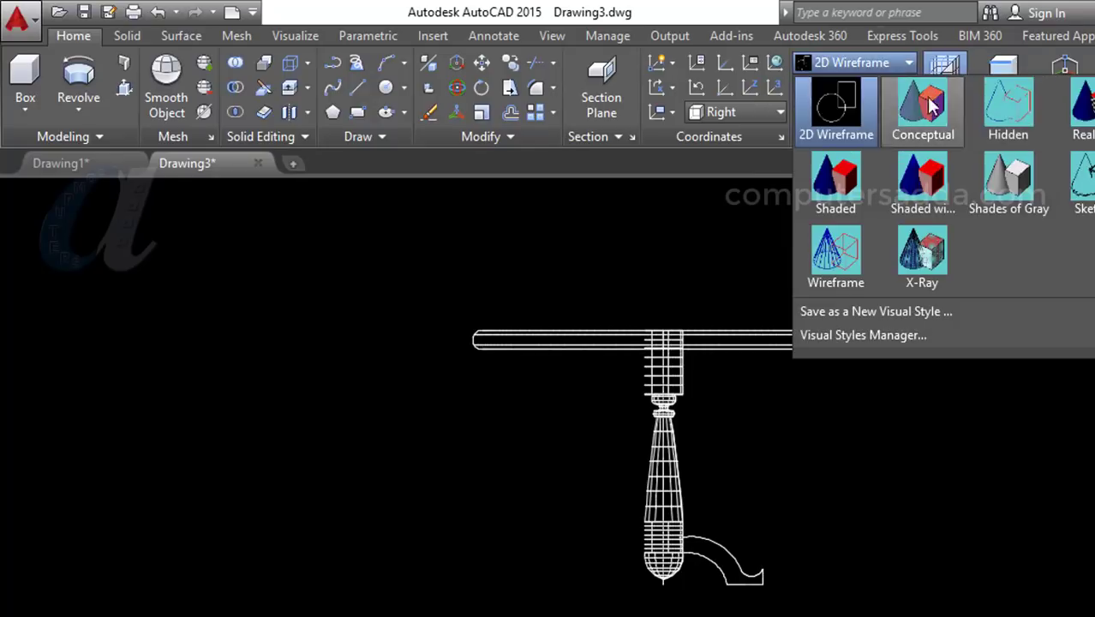
{"action": "left_click", "coordinate": [931, 105]}
{"action": "middle_click_drag", "start_coordinate": [850, 439], "coordinate": [867, 415], "text": "shift"}
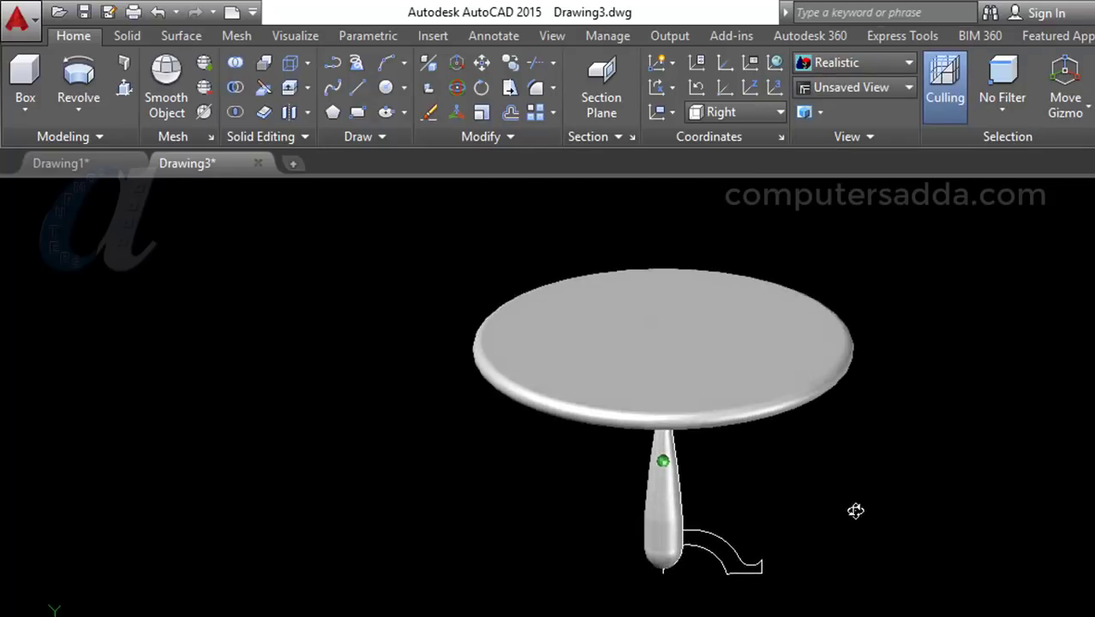
{"action": "scroll", "coordinate": [702, 411], "scroll_direction": "up", "scroll_amount": 5}
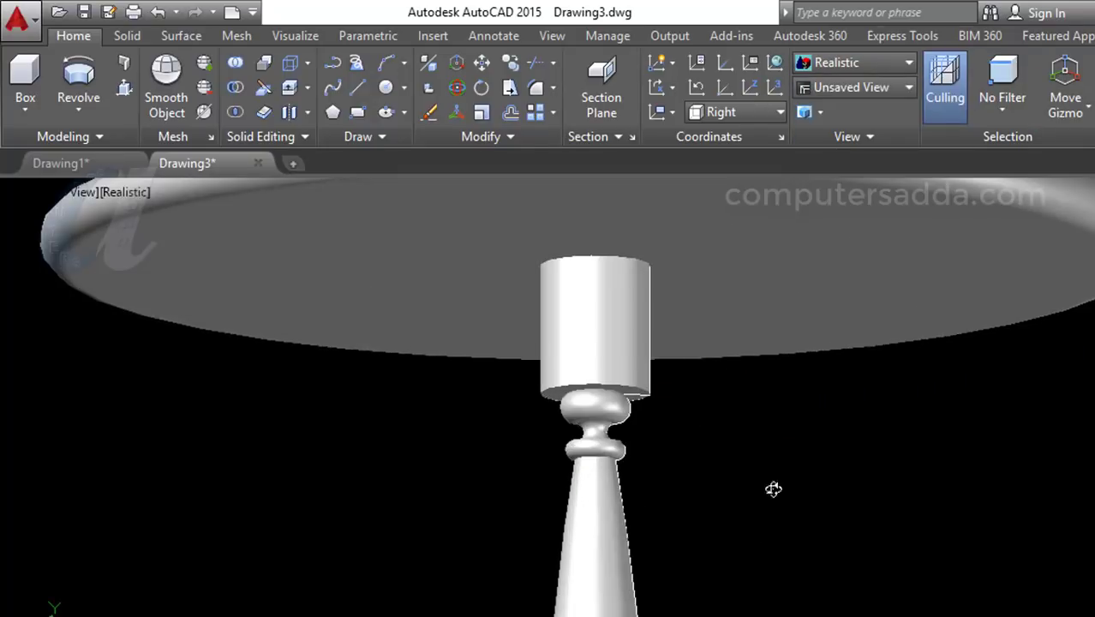
{"action": "mouse_move", "coordinate": [773, 489]}
{"action": "middle_mouse_down", "text": "shift"}
{"action": "mouse_move", "coordinate": [774, 529]}
{"action": "mouse_move", "coordinate": [795, 472]}
{"action": "mouse_move", "coordinate": [794, 506]}
{"action": "mouse_move", "coordinate": [794, 488]}
{"action": "middle_mouse_up", "text": "shift"}
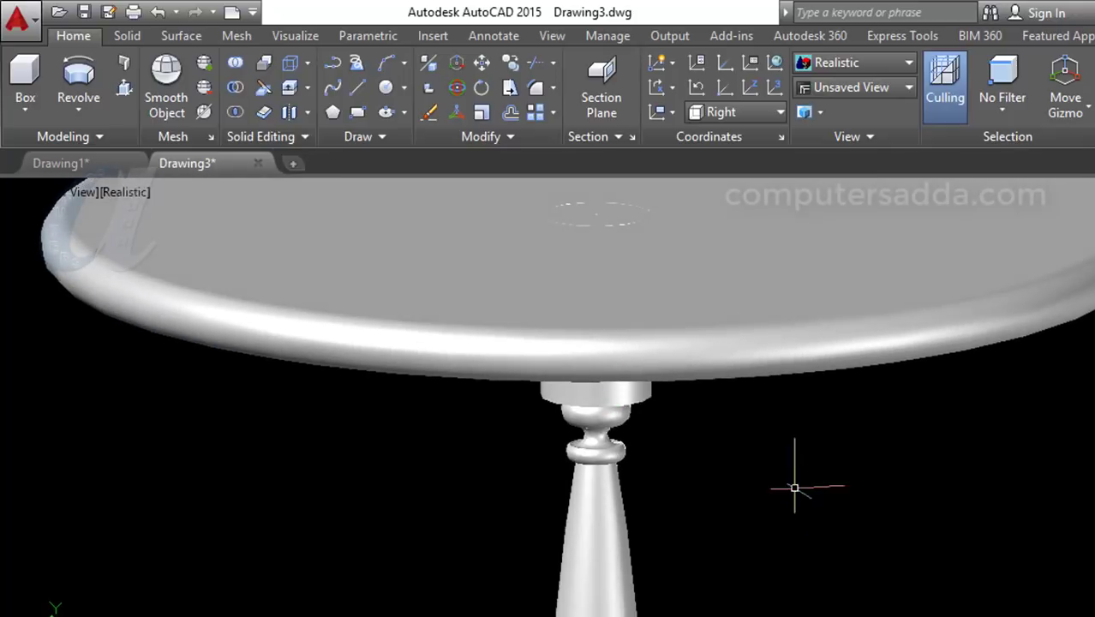
{"action": "scroll", "coordinate": [796, 485], "scroll_direction": "down", "scroll_amount": 4}
{"action": "scroll", "coordinate": [797, 485], "scroll_direction": "up", "scroll_amount": 2}
{"action": "scroll", "coordinate": [796, 486], "scroll_direction": "down", "scroll_amount": 2}
{"action": "scroll", "coordinate": [797, 486], "scroll_direction": "down", "scroll_amount": 5}
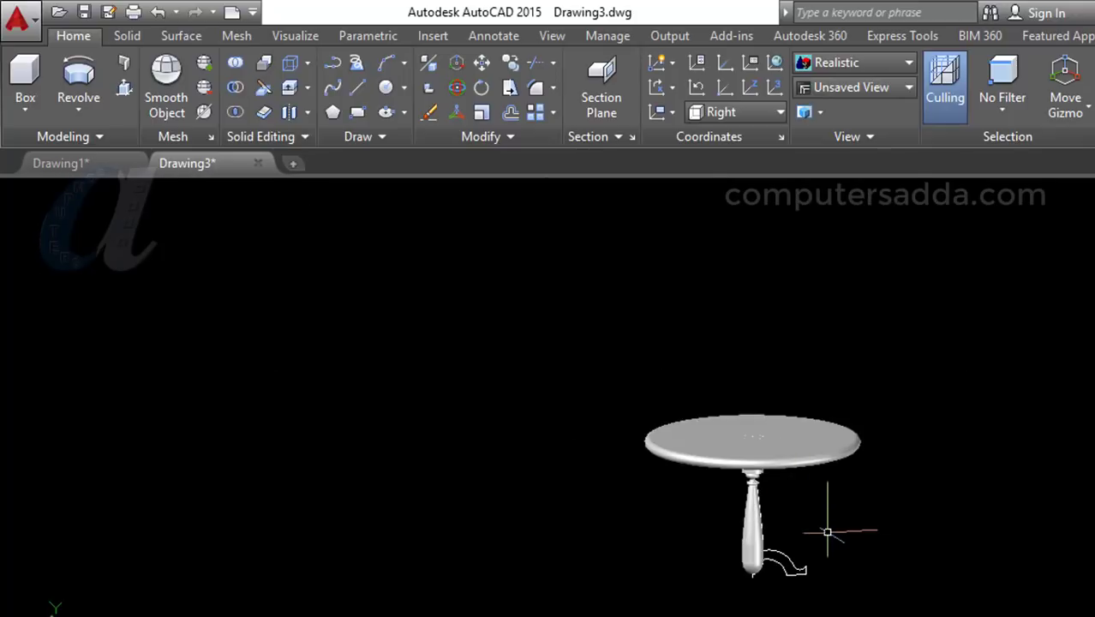
{"action": "scroll", "coordinate": [827, 532], "scroll_direction": "up", "scroll_amount": 3}
{"action": "scroll", "coordinate": [829, 522], "scroll_direction": "up", "scroll_amount": 4}
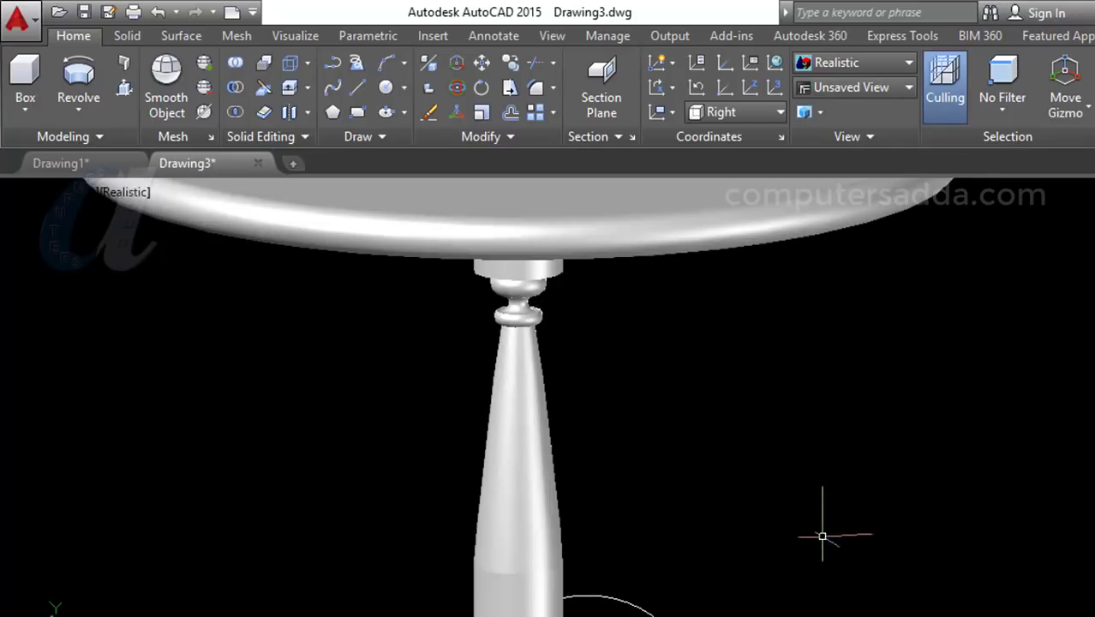
{"action": "left_click", "coordinate": [860, 66]}
{"action": "left_click", "coordinate": [843, 101]}
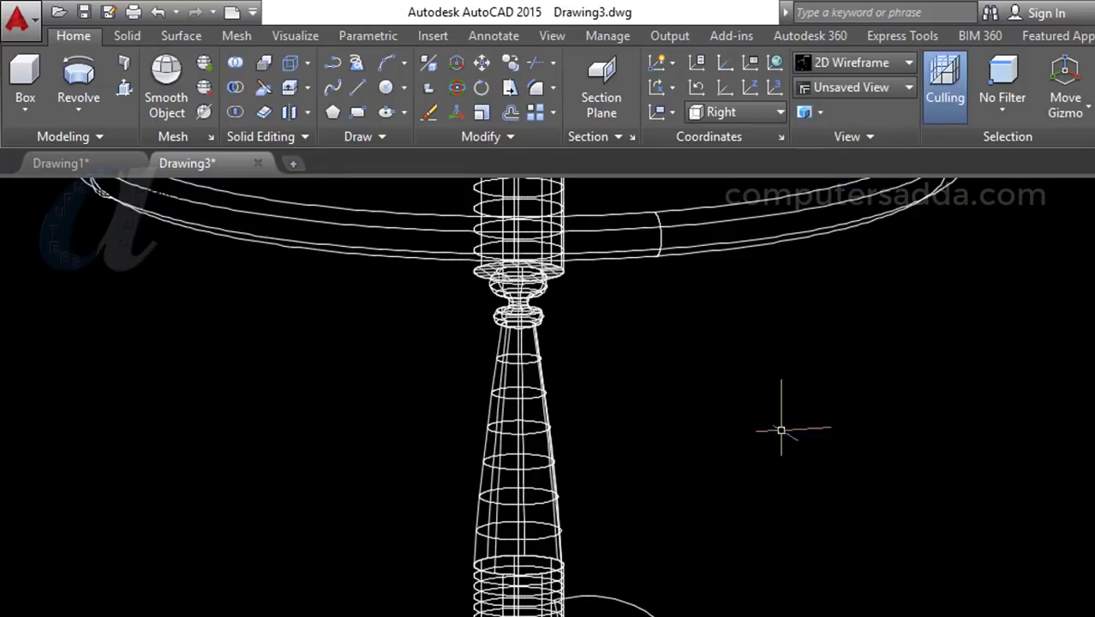
{"action": "scroll", "coordinate": [779, 428], "scroll_direction": "down", "scroll_amount": 3}
{"action": "scroll", "coordinate": [746, 480], "scroll_direction": "up", "scroll_amount": 4}
{"action": "scroll", "coordinate": [696, 522], "scroll_direction": "up", "scroll_amount": 3}
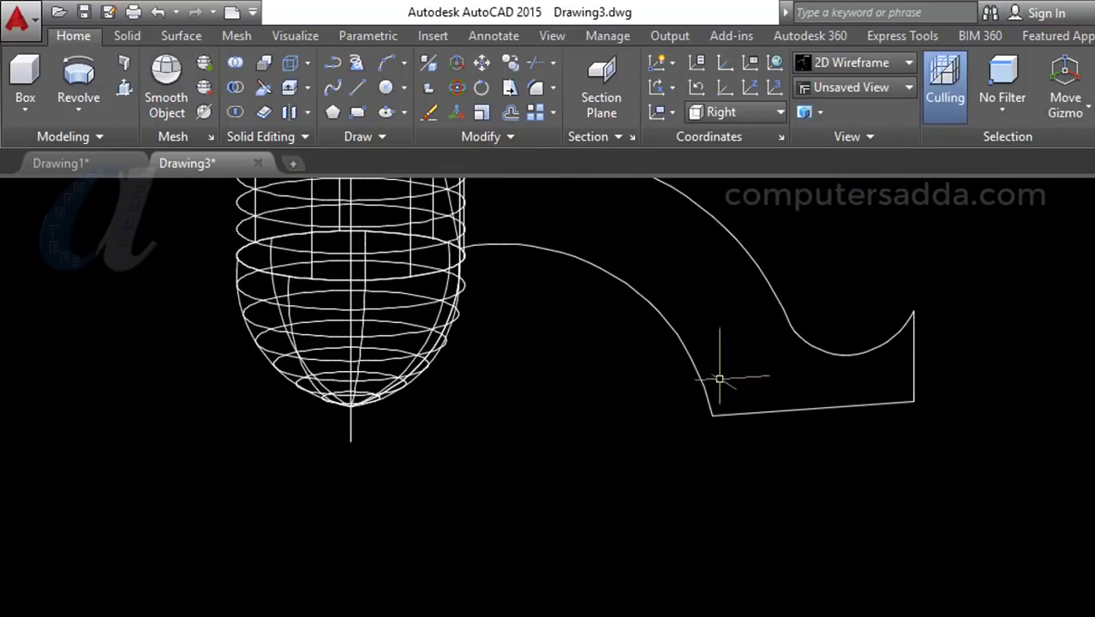
{"action": "scroll", "coordinate": [788, 423], "scroll_direction": "down", "scroll_amount": 5}
{"action": "scroll", "coordinate": [779, 412], "scroll_direction": "up", "scroll_amount": 2}
{"action": "scroll", "coordinate": [737, 390], "scroll_direction": "up", "scroll_amount": 3}
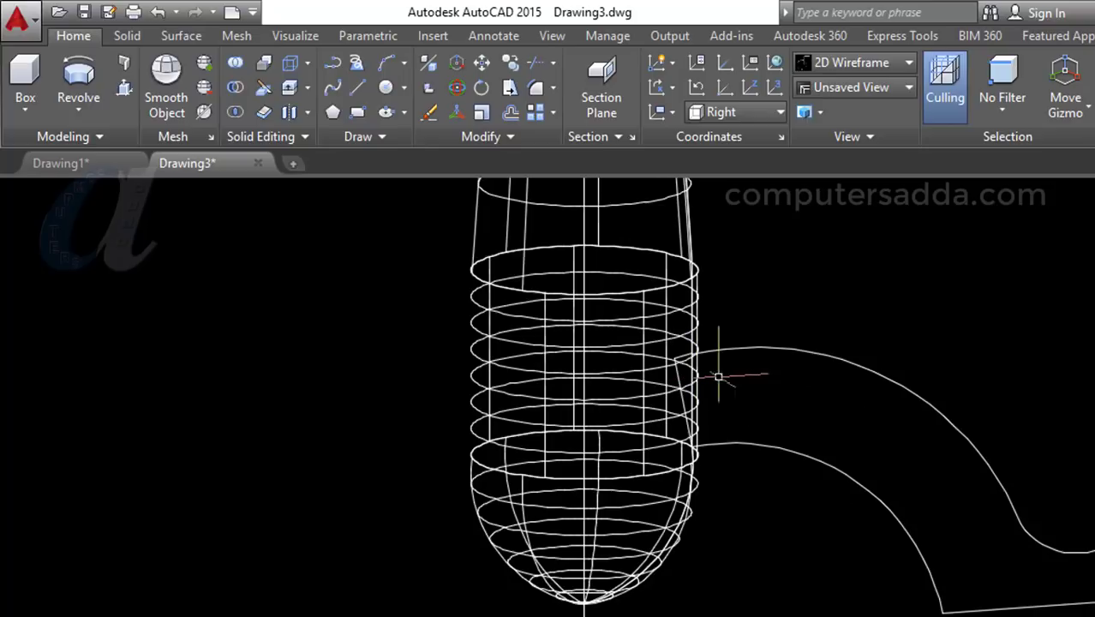
{"action": "mouse_move", "coordinate": [935, 331]}
{"action": "middle_mouse_down", "text": "shift"}
{"action": "mouse_move", "coordinate": [989, 344]}
{"action": "mouse_move", "coordinate": [948, 335]}
{"action": "mouse_move", "coordinate": [966, 342]}
{"action": "mouse_move", "coordinate": [938, 403]}
{"action": "middle_mouse_up", "text": "shift"}
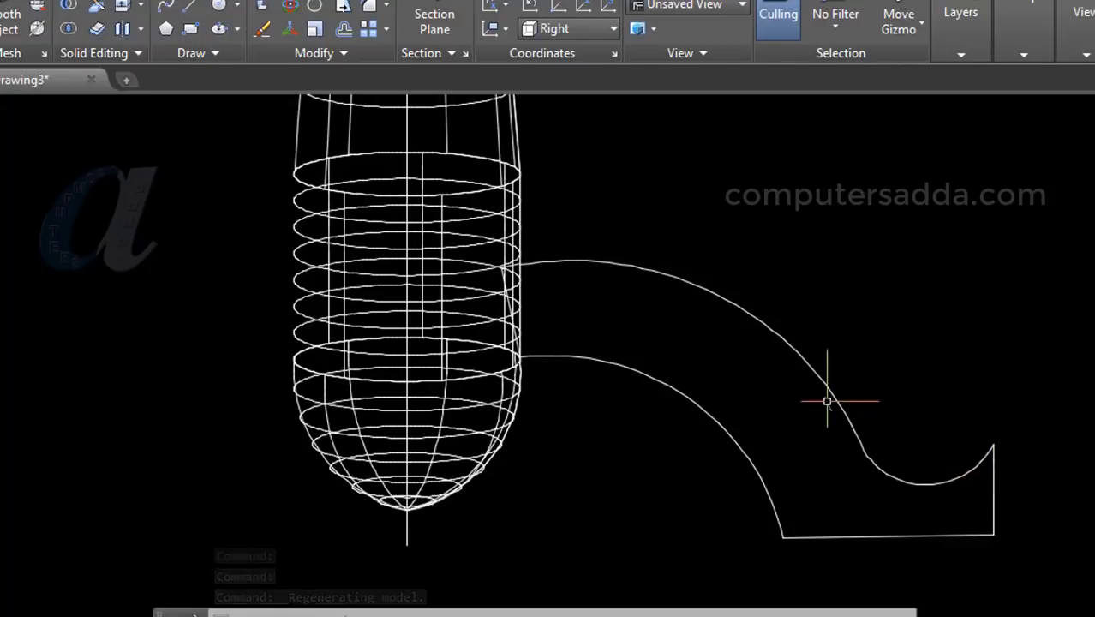
{"action": "mouse_move", "coordinate": [751, 313]}
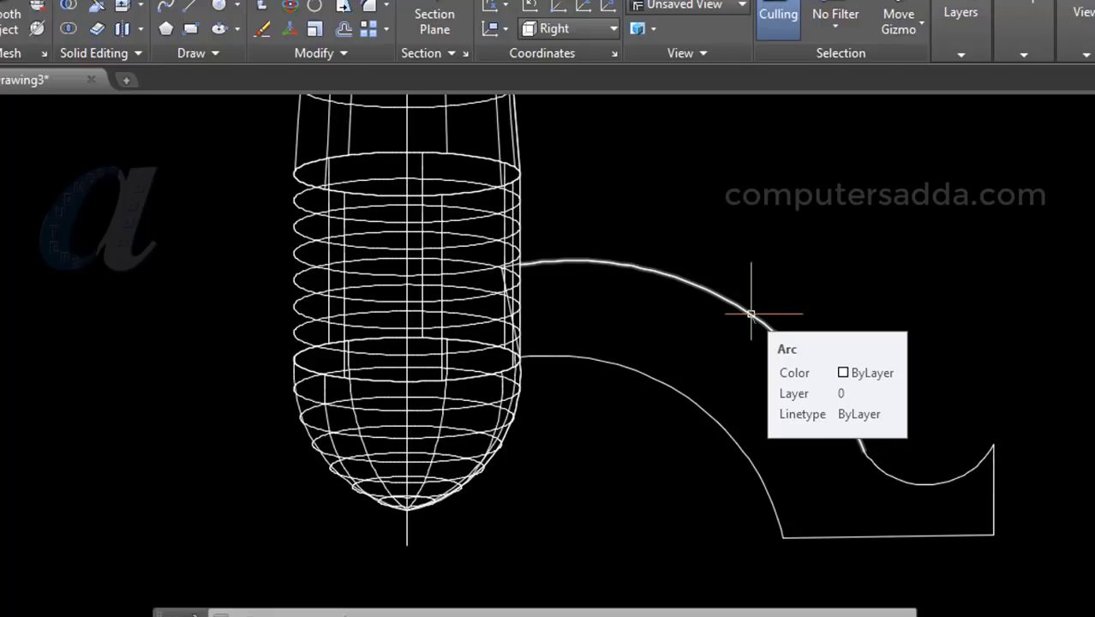
{"action": "type", "text": "pe"}
- With PEDIT, convert the foot's lower arc into a polyline
{"action": "key", "text": "Return"}
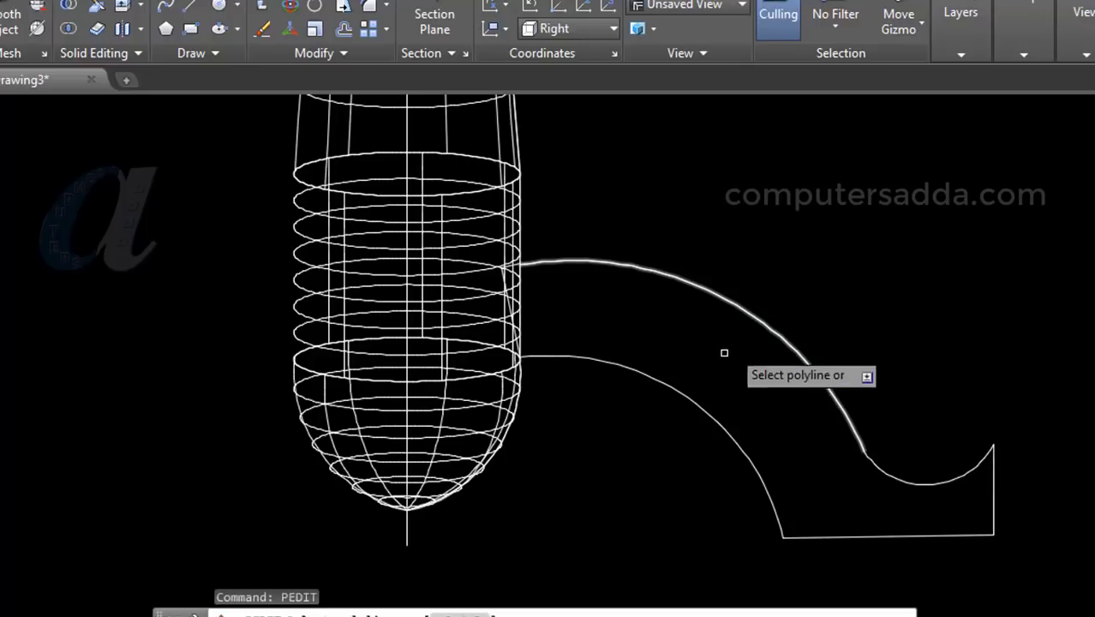
{"action": "left_click", "coordinate": [677, 387]}
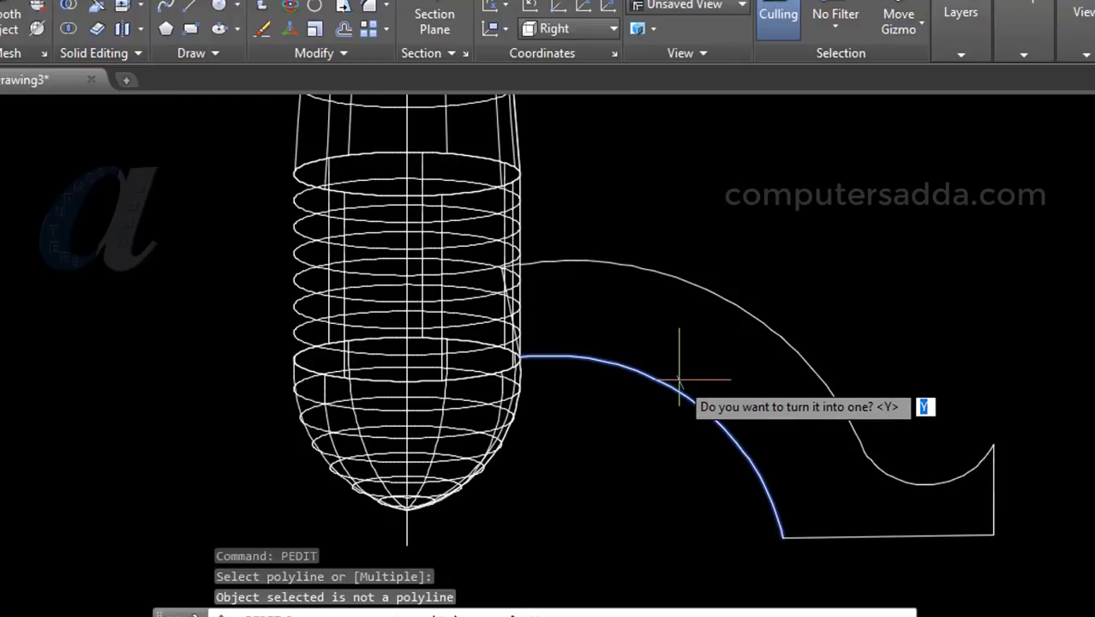
{"action": "key", "text": "Return"}
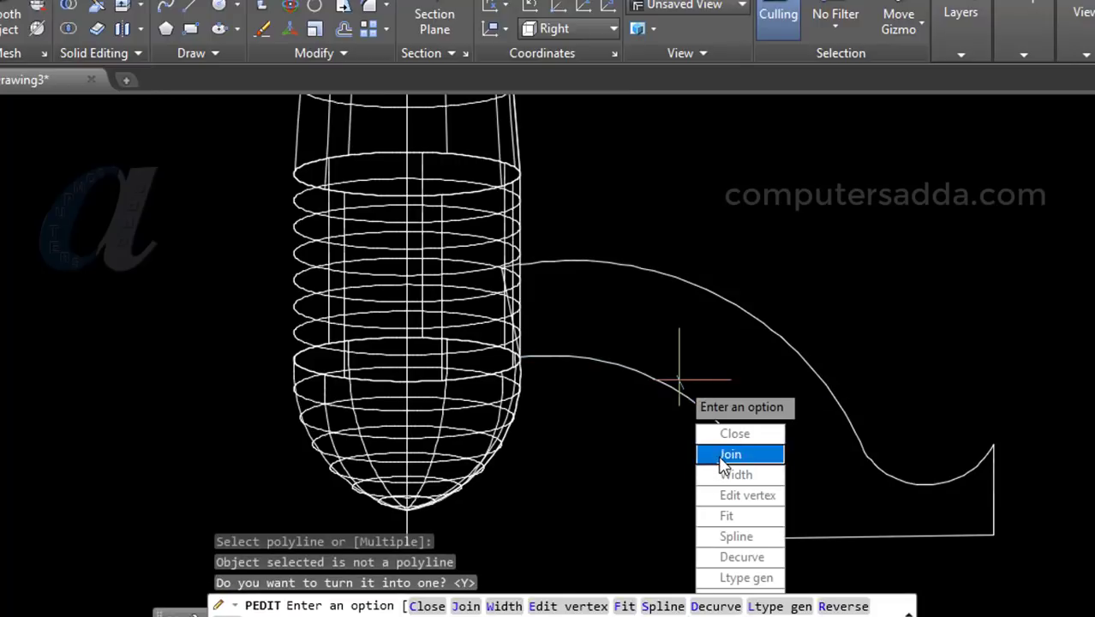
{"action": "left_click", "coordinate": [724, 456]}
- Join the five crossed pieces, the diagonal edge line and the short connector into it
{"action": "left_click", "coordinate": [1069, 315]}
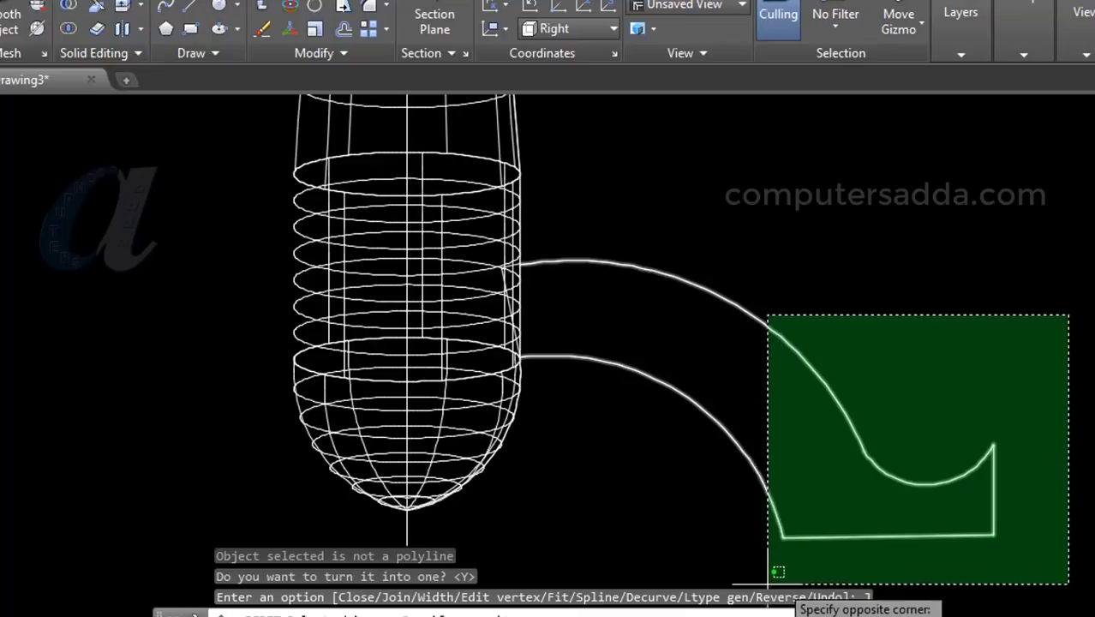
{"action": "left_click", "coordinate": [630, 556]}
{"action": "scroll", "coordinate": [519, 313], "scroll_direction": "up", "scroll_amount": 4}
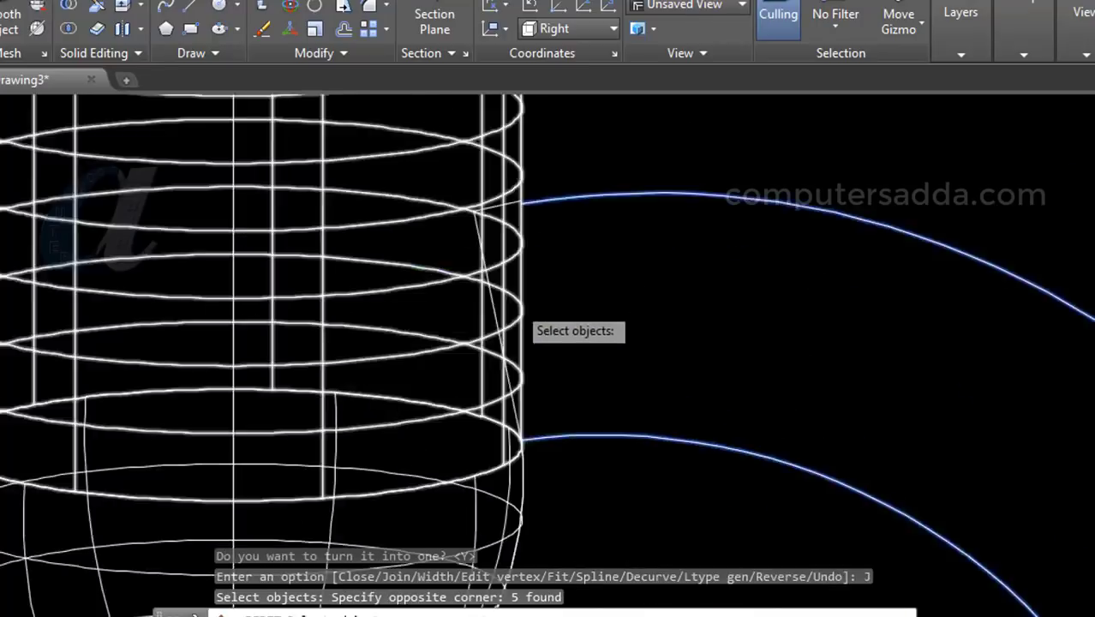
{"action": "scroll", "coordinate": [506, 291], "scroll_direction": "up", "scroll_amount": 3}
{"action": "left_click", "coordinate": [455, 300]}
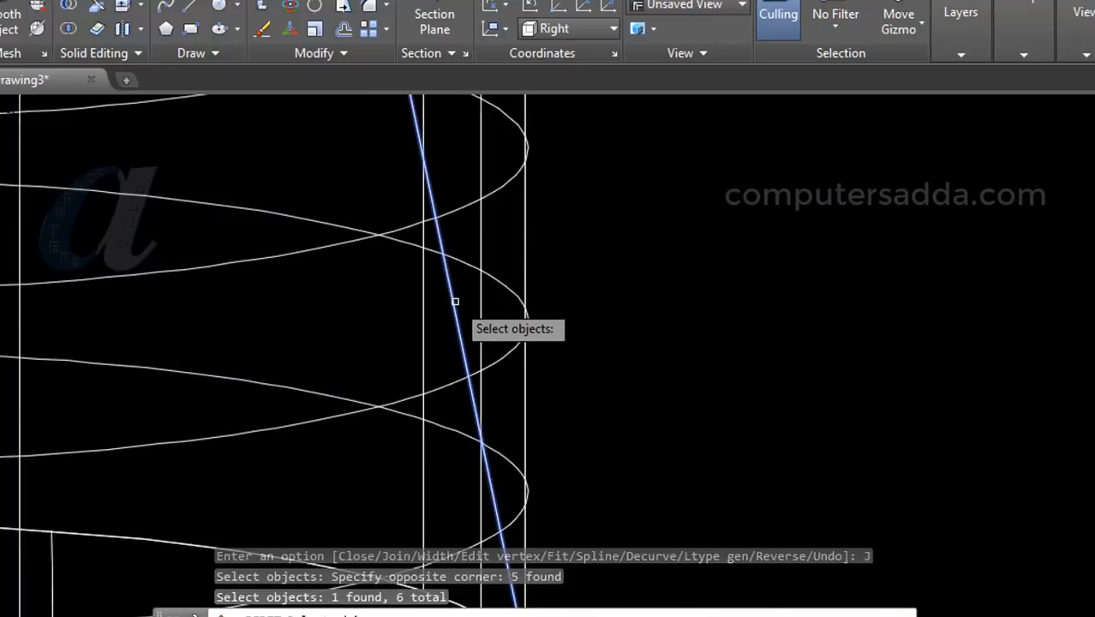
{"action": "scroll", "coordinate": [458, 305], "scroll_direction": "down", "scroll_amount": 3}
{"action": "scroll", "coordinate": [451, 206], "scroll_direction": "up", "scroll_amount": 3}
{"action": "left_click", "coordinate": [467, 214]}
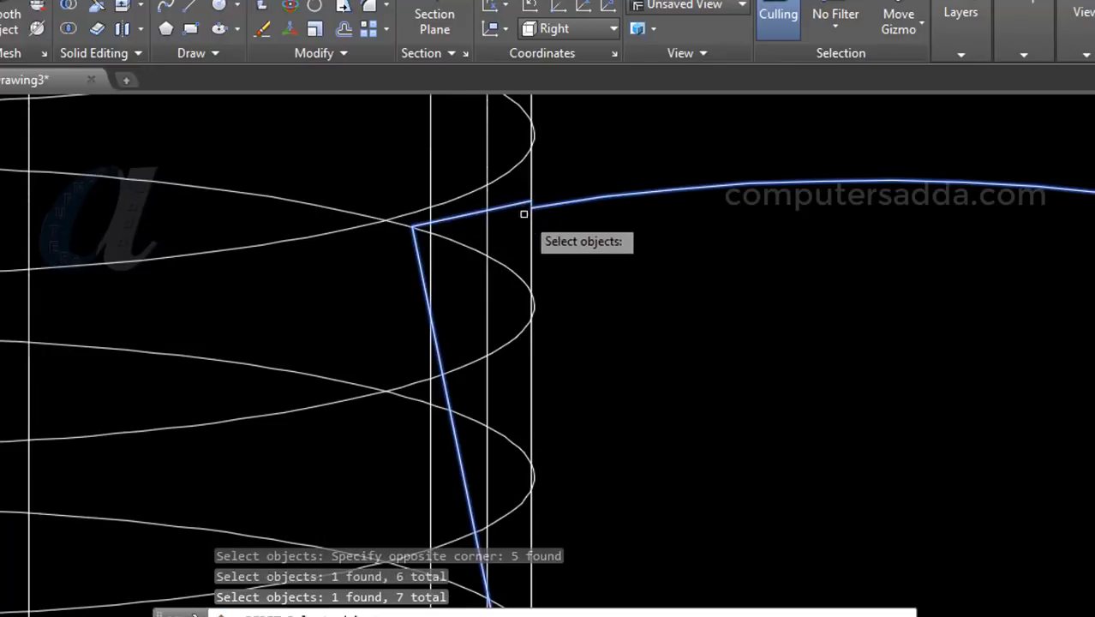
{"action": "scroll", "coordinate": [599, 277], "scroll_direction": "down", "scroll_amount": 2}
{"action": "scroll", "coordinate": [610, 275], "scroll_direction": "down", "scroll_amount": 2}
{"action": "scroll", "coordinate": [667, 320], "scroll_direction": "up", "scroll_amount": 2}
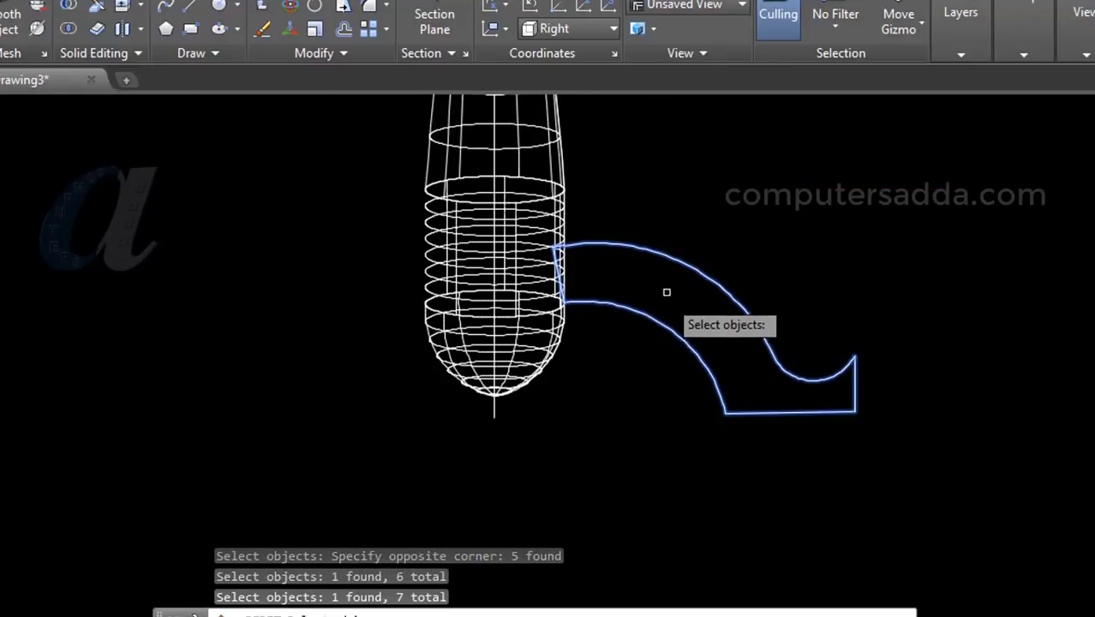
{"action": "key", "text": "Return"}
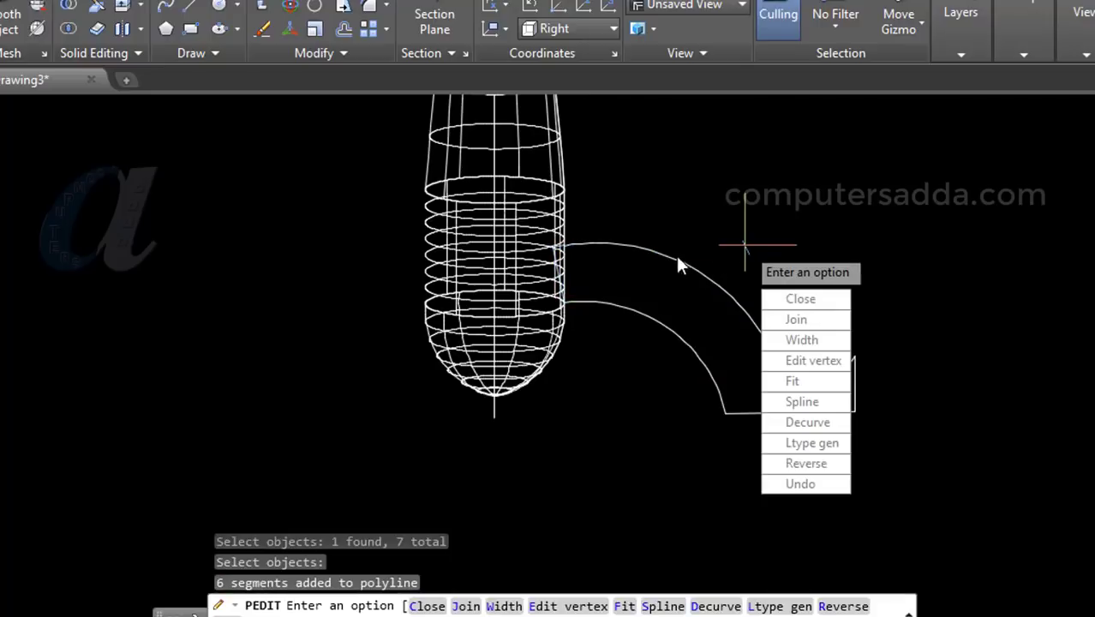
{"action": "scroll", "coordinate": [574, 433], "scroll_direction": "up", "scroll_amount": 2}
{"action": "scroll", "coordinate": [573, 449], "scroll_direction": "up", "scroll_amount": 2}
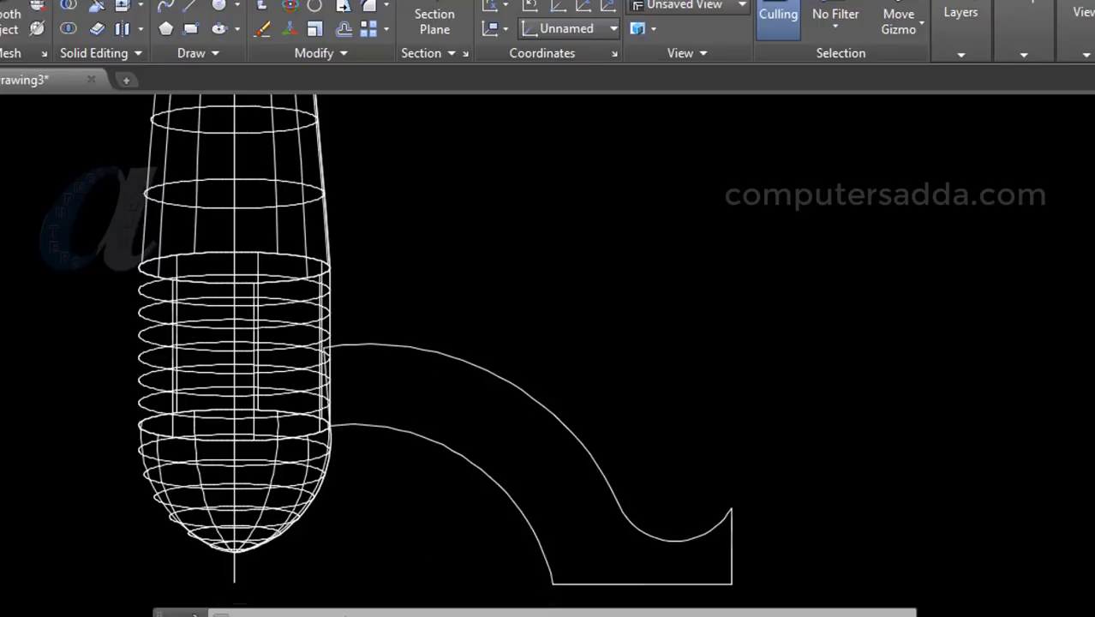
{"action": "left_click", "coordinate": [10, 36]}
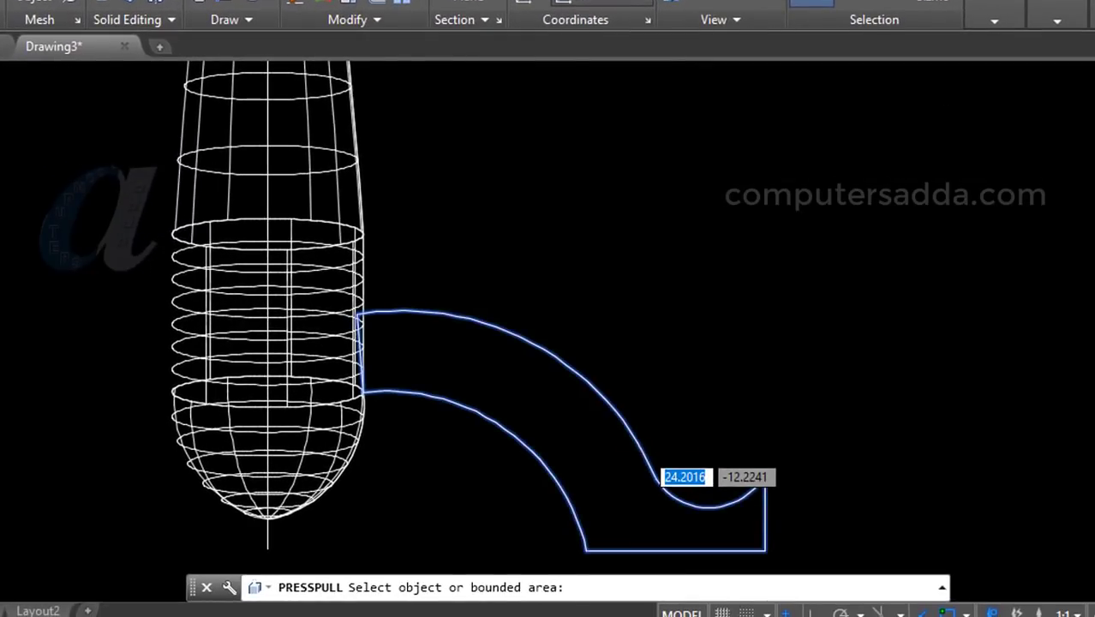
{"action": "left_click", "coordinate": [655, 471]}
{"action": "middle_click_drag", "start_coordinate": [631, 440], "coordinate": [451, 424], "text": "shift"}
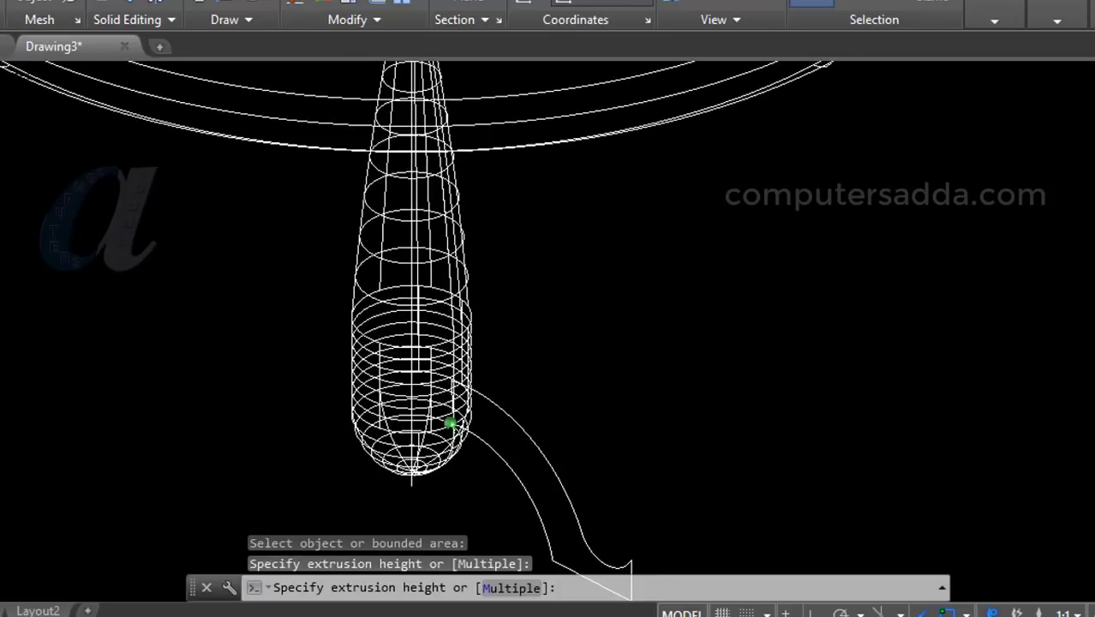
{"action": "key", "text": "F8"}
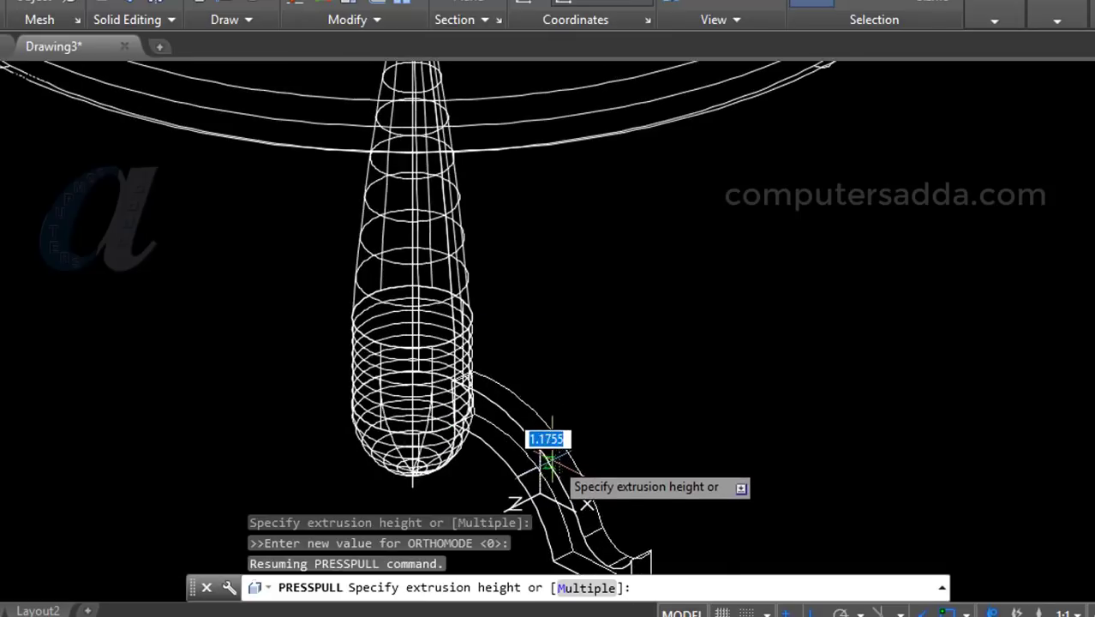
{"action": "type", "text": "1"}
{"action": "key", "text": "Return"}
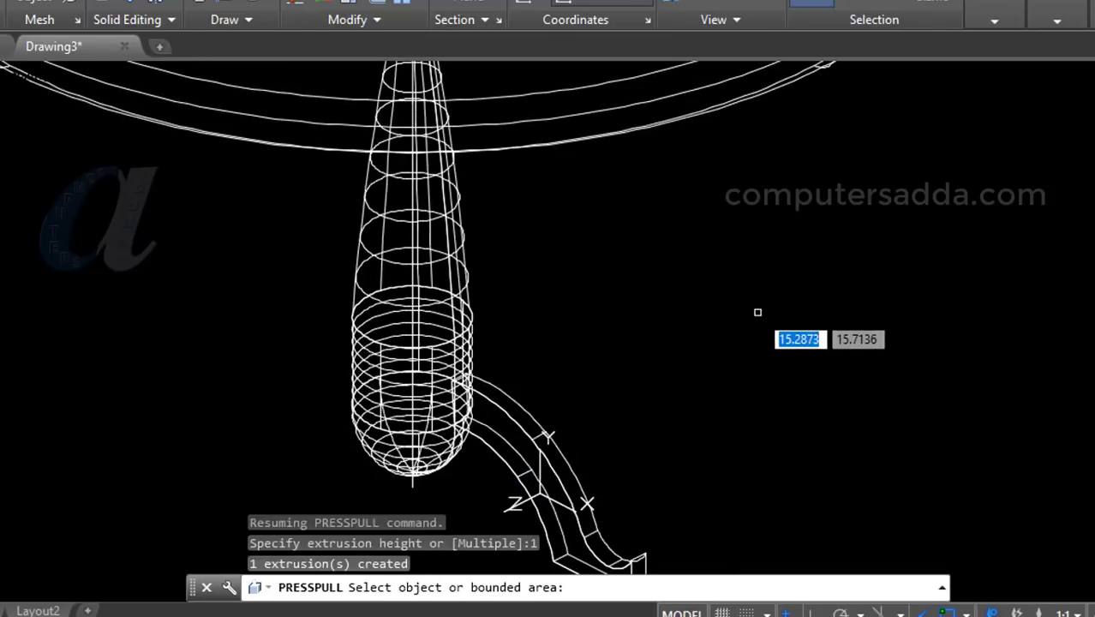
{"action": "key", "text": "Return"}
{"action": "left_click", "coordinate": [770, 62]}
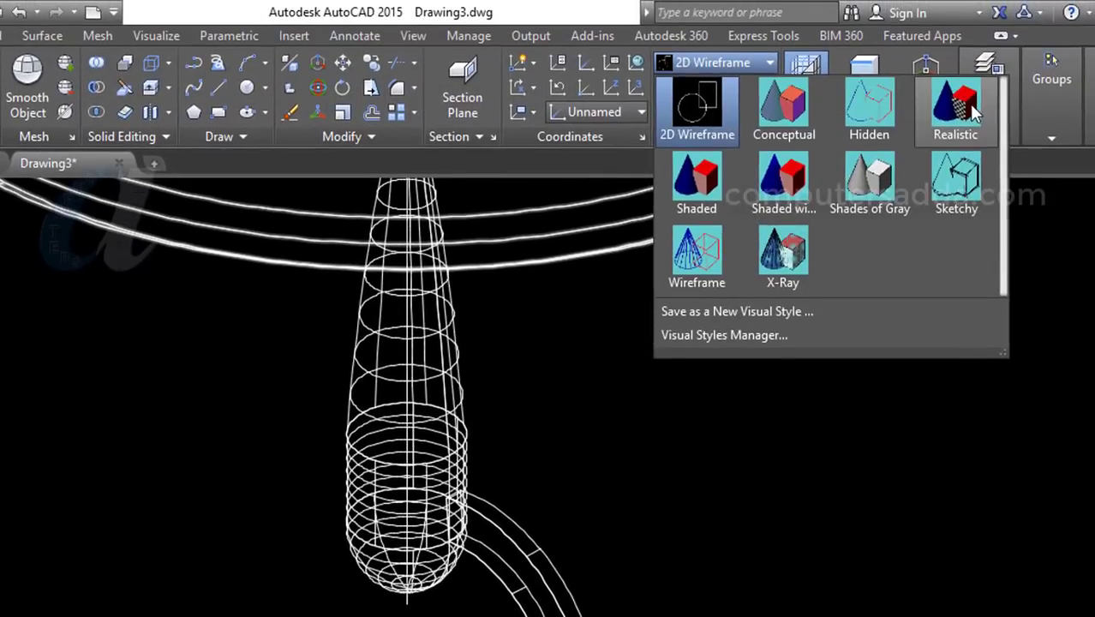
{"action": "left_click", "coordinate": [969, 103]}
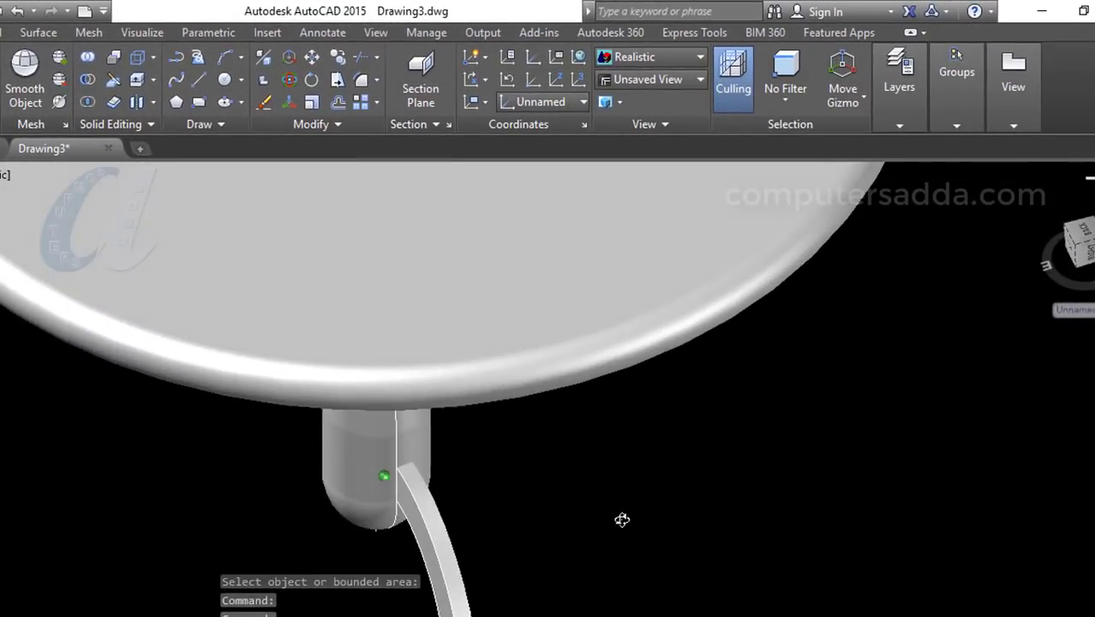
{"action": "mouse_move", "coordinate": [622, 519]}
{"action": "middle_mouse_down", "text": "shift"}
{"action": "mouse_move", "coordinate": [777, 516]}
{"action": "mouse_move", "coordinate": [872, 489]}
{"action": "mouse_move", "coordinate": [783, 504]}
{"action": "middle_mouse_up", "text": "shift"}
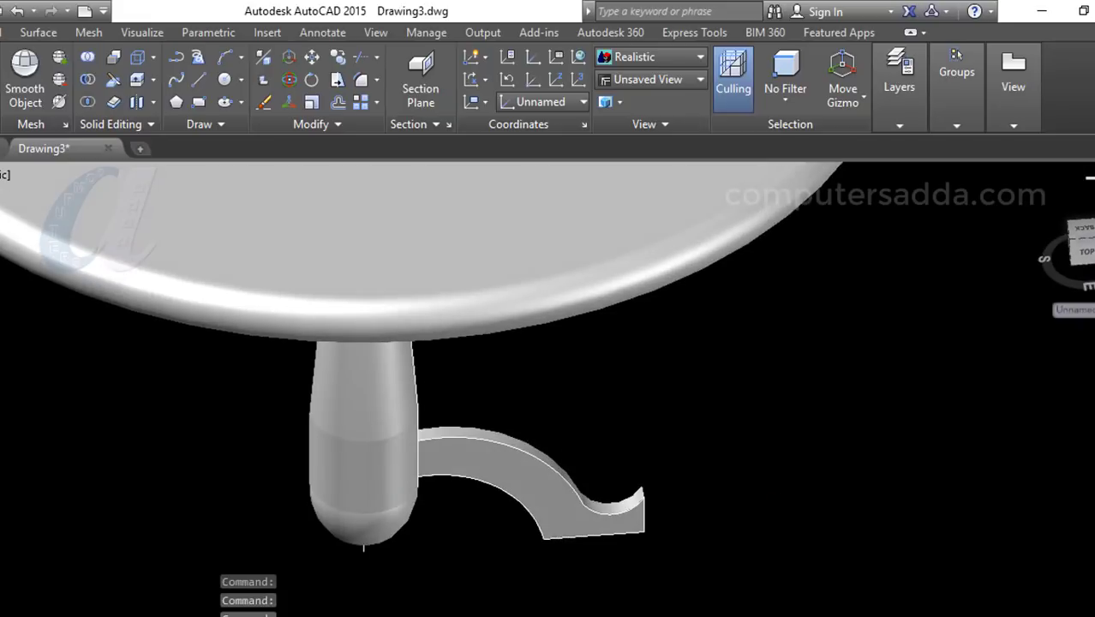
{"action": "scroll", "coordinate": [721, 464], "scroll_direction": "down", "scroll_amount": 5}
{"action": "scroll", "coordinate": [656, 501], "scroll_direction": "up", "scroll_amount": 5}
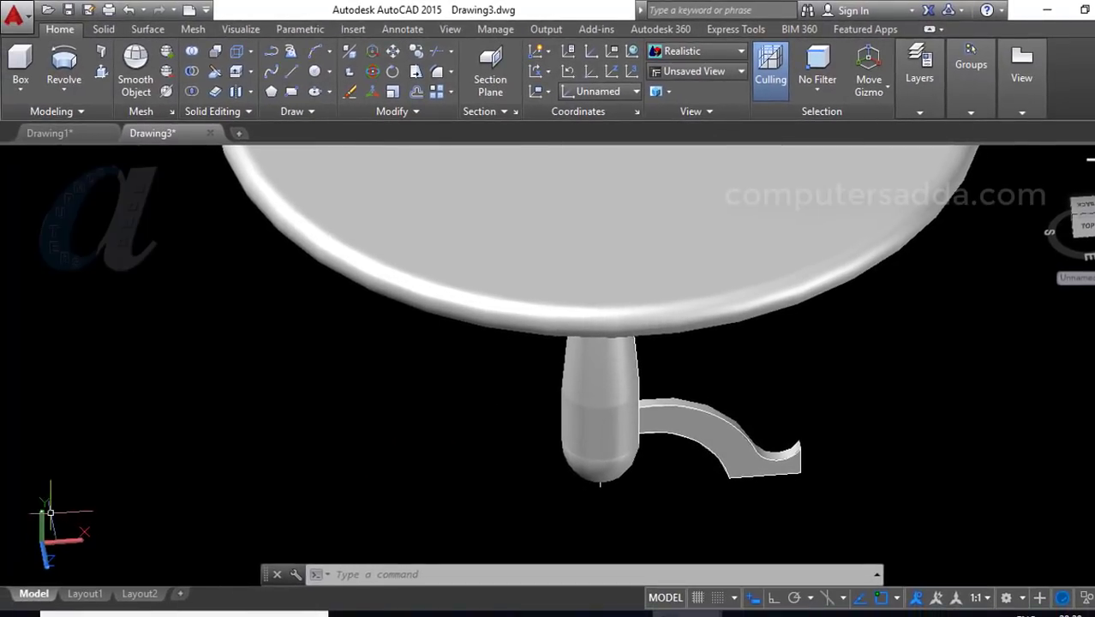
- Switch the coordinate system to World
{"action": "left_click", "coordinate": [598, 91]}
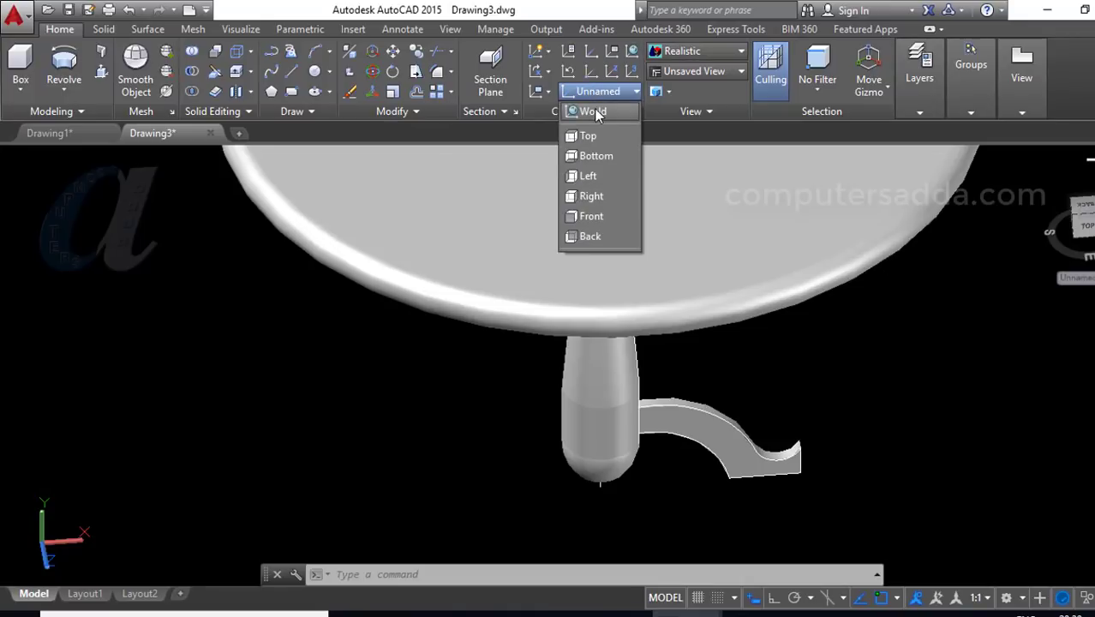
{"action": "left_click", "coordinate": [593, 112]}
{"action": "scroll", "coordinate": [553, 410], "scroll_direction": "down", "scroll_amount": 3}
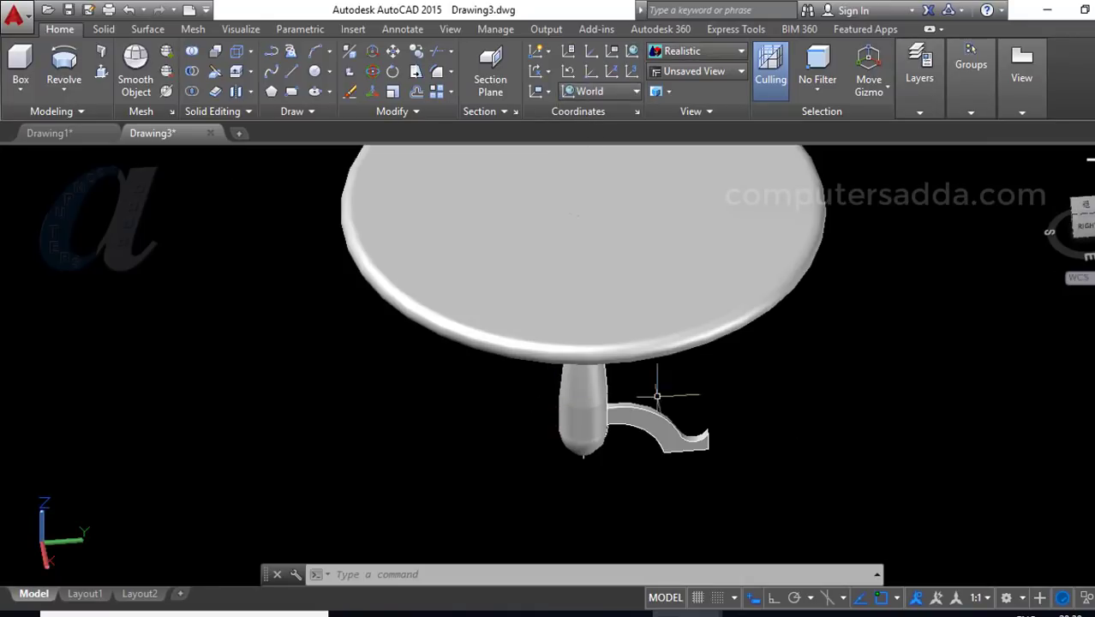
{"action": "scroll", "coordinate": [668, 386], "scroll_direction": "up", "scroll_amount": 4}
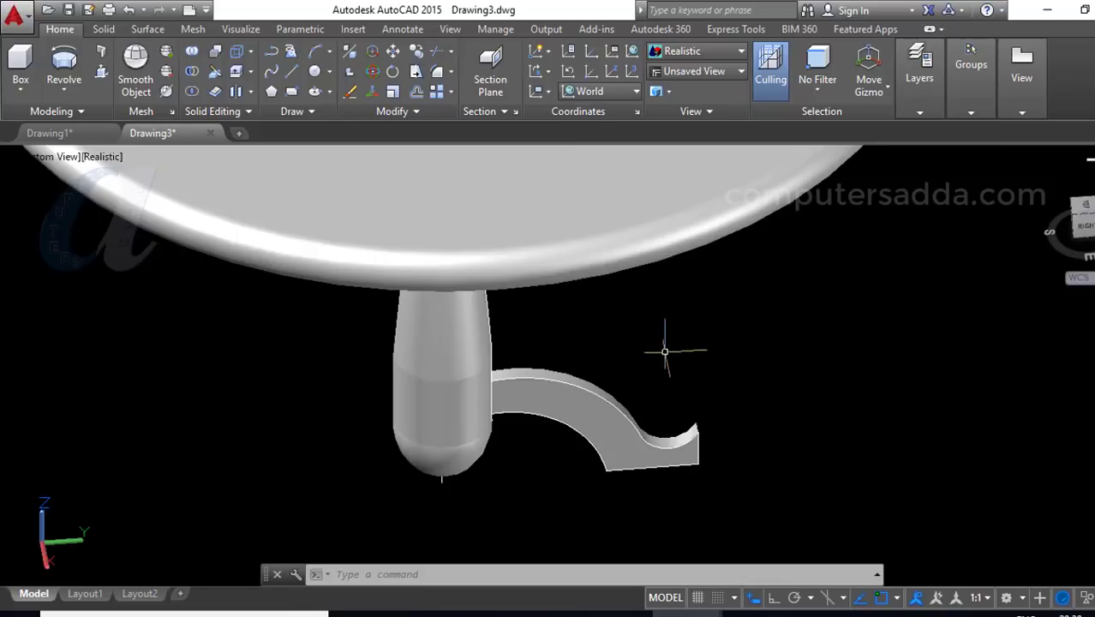
- Begin a polar array of the curved foot, then abandon it by switching to 2D Wireframe
{"action": "type", "text": "ar"}
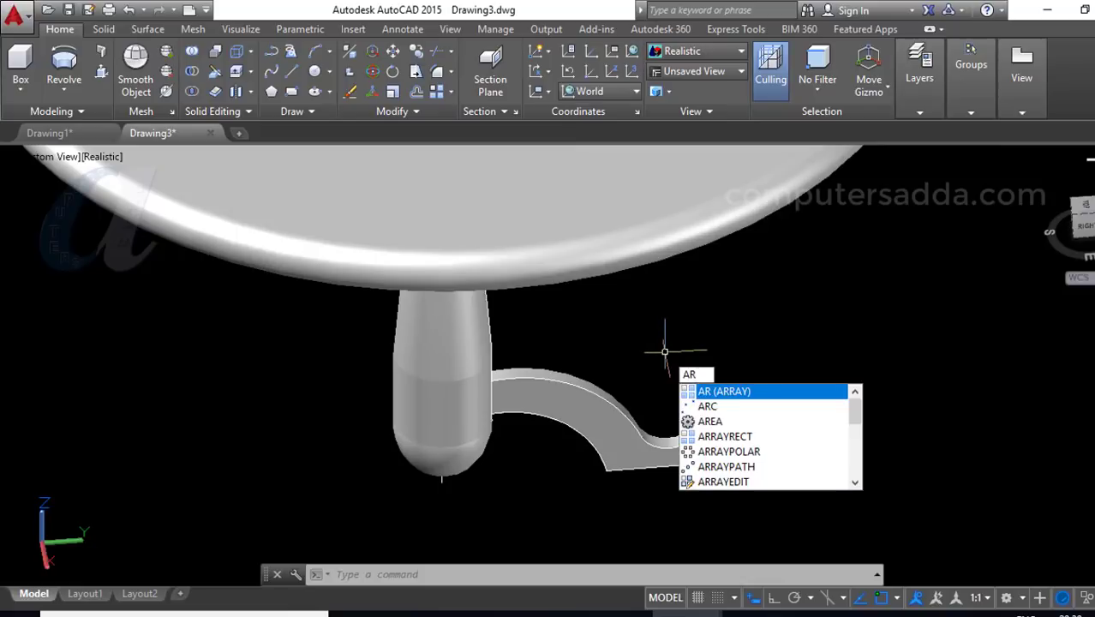
{"action": "key", "text": "Return"}
{"action": "left_click", "coordinate": [566, 408]}
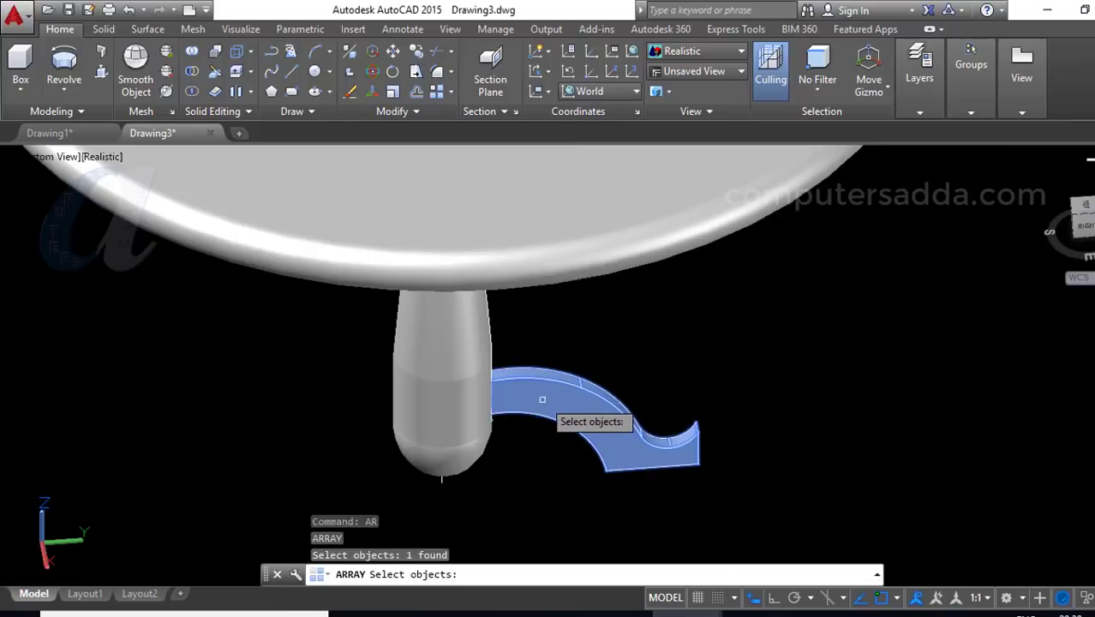
{"action": "key", "text": "Return"}
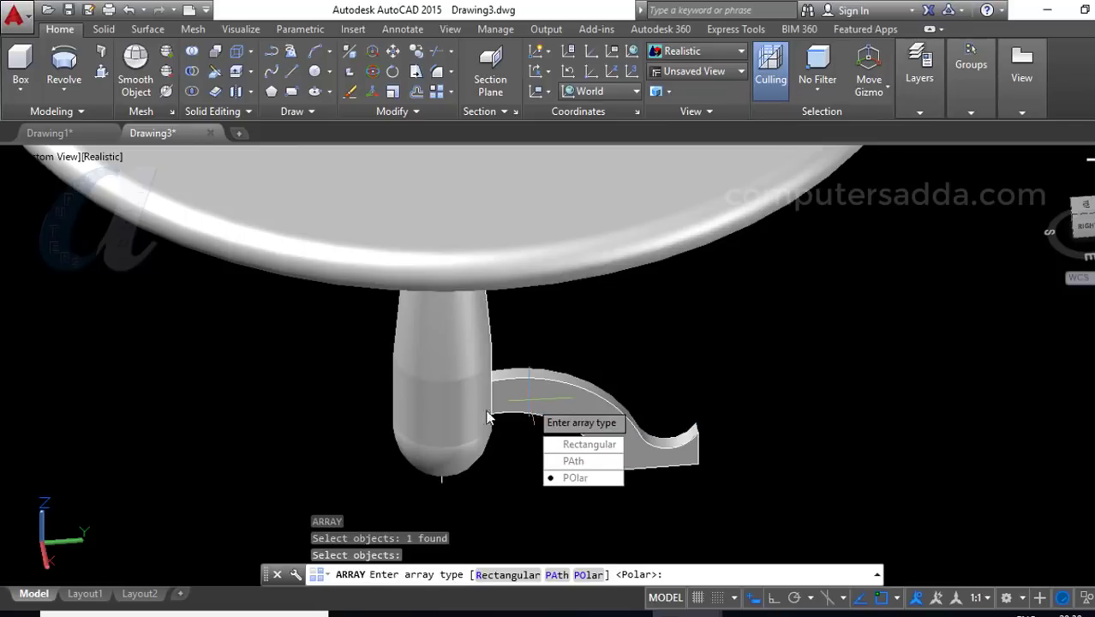
{"action": "left_click", "coordinate": [555, 477]}
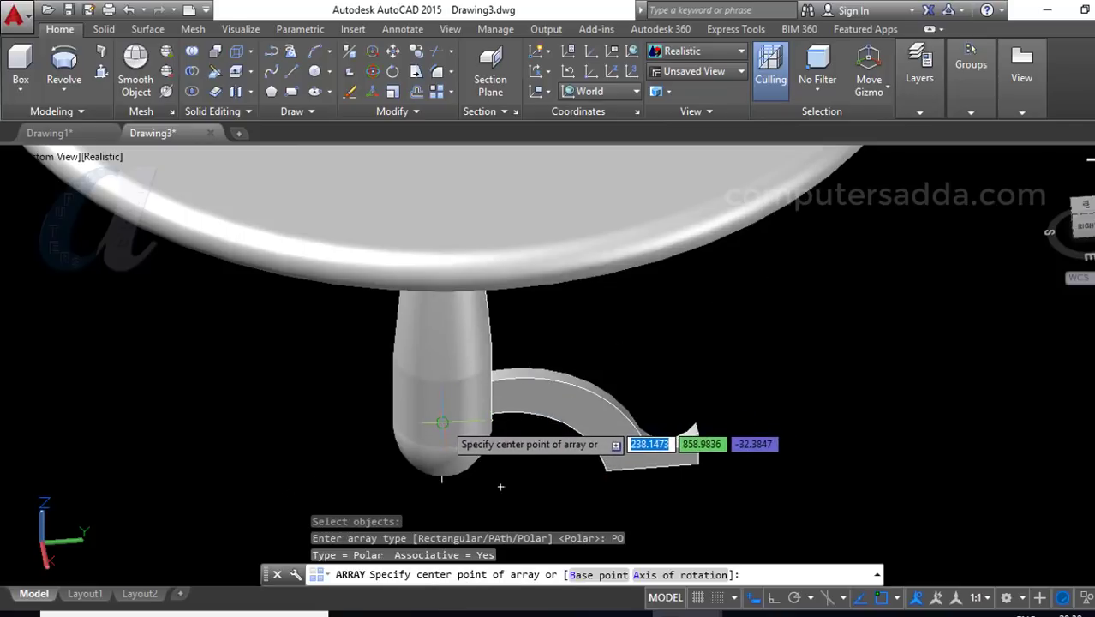
{"action": "left_click", "coordinate": [701, 56]}
{"action": "left_click", "coordinate": [673, 86]}
{"action": "type", "text": "ar"}
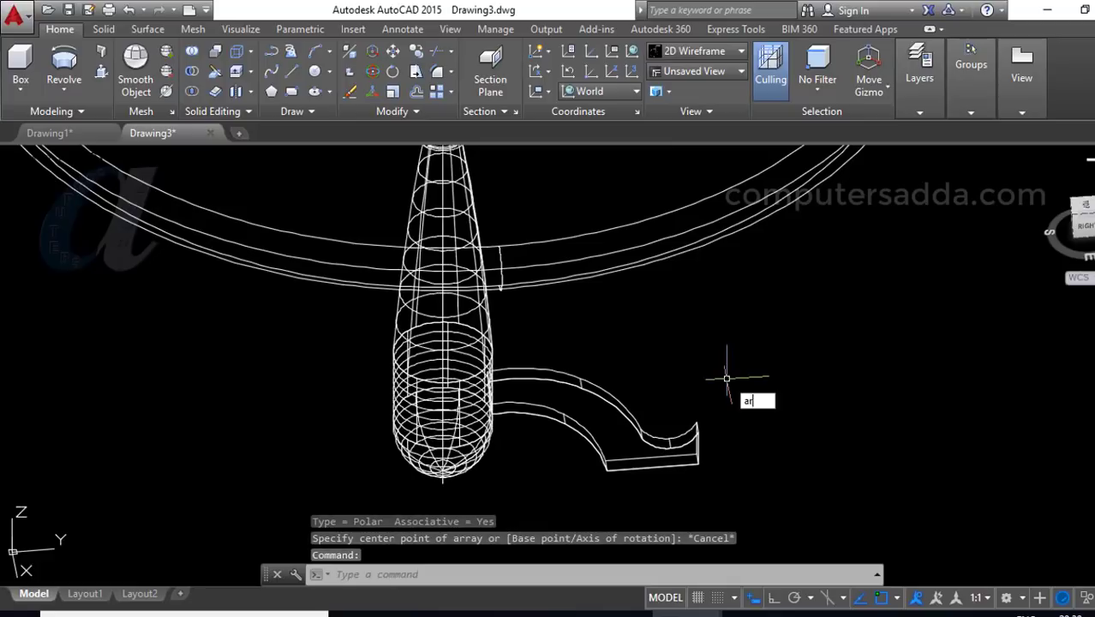
- Polar-array the curved foot around the pedestal's centre with 4 items over 360°
{"action": "key", "text": "Return"}
{"action": "left_click", "coordinate": [632, 432]}
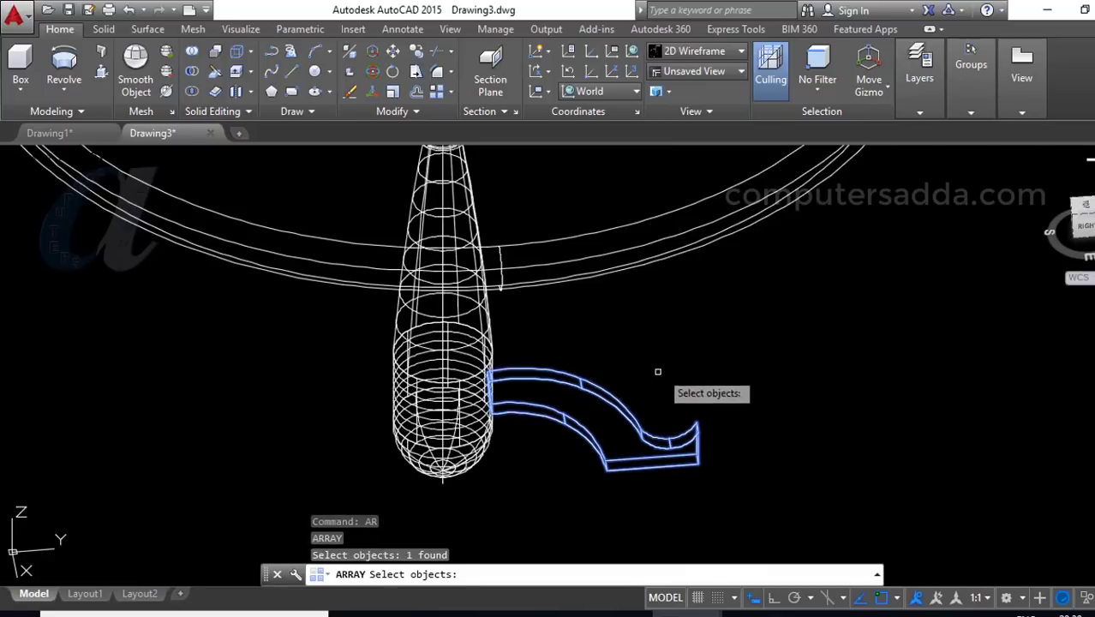
{"action": "key", "text": "Return"}
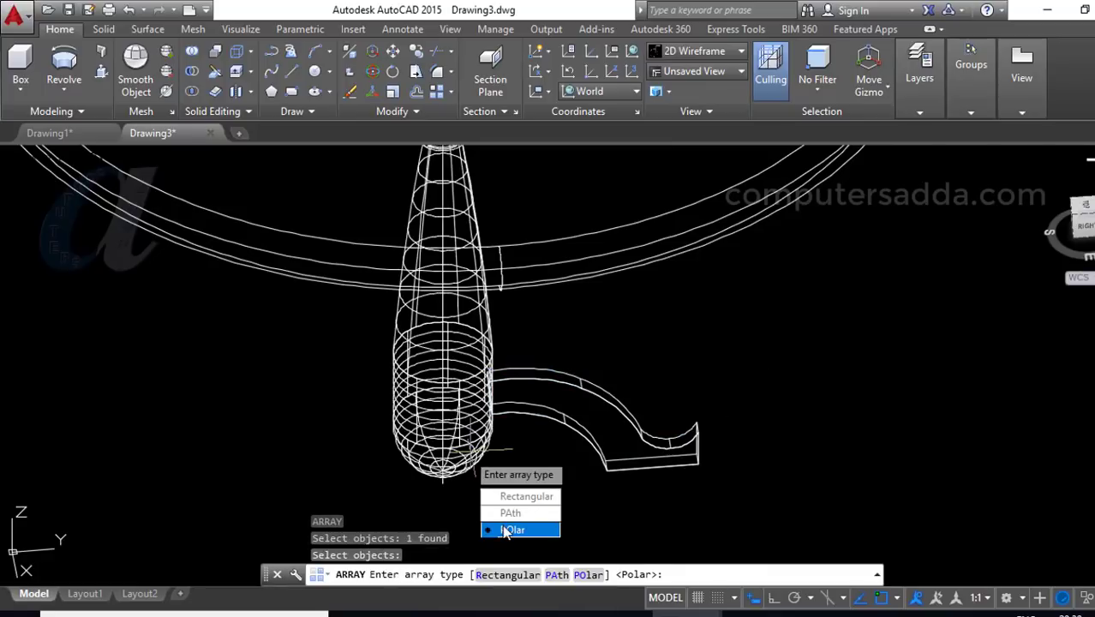
{"action": "left_click", "coordinate": [505, 531]}
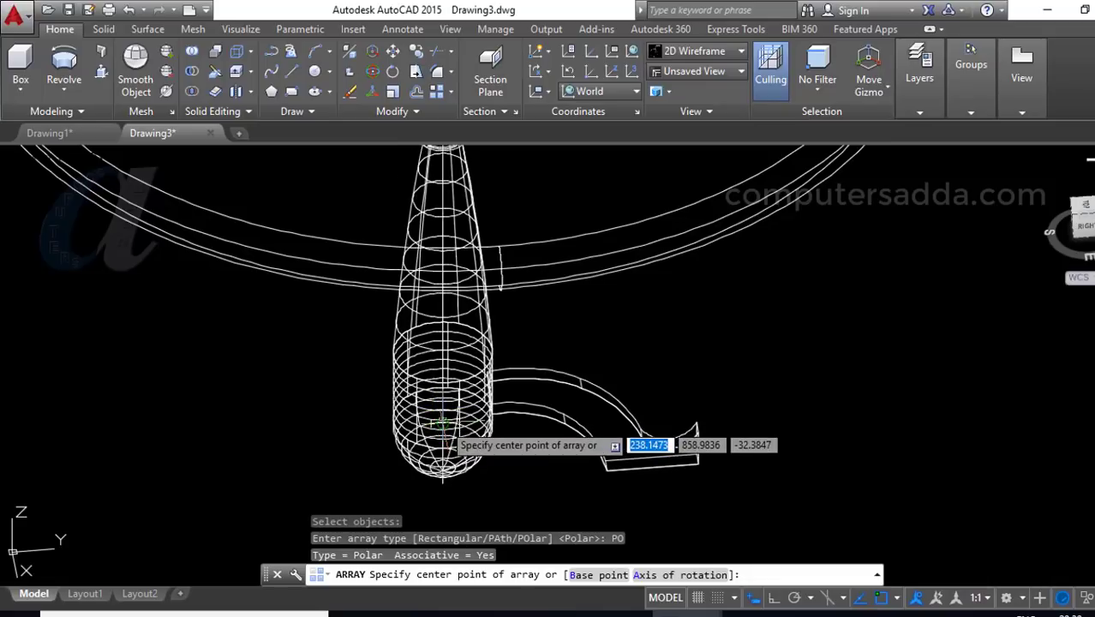
{"action": "left_click", "coordinate": [443, 428]}
{"action": "scroll", "coordinate": [445, 442], "scroll_direction": "down", "scroll_amount": 1}
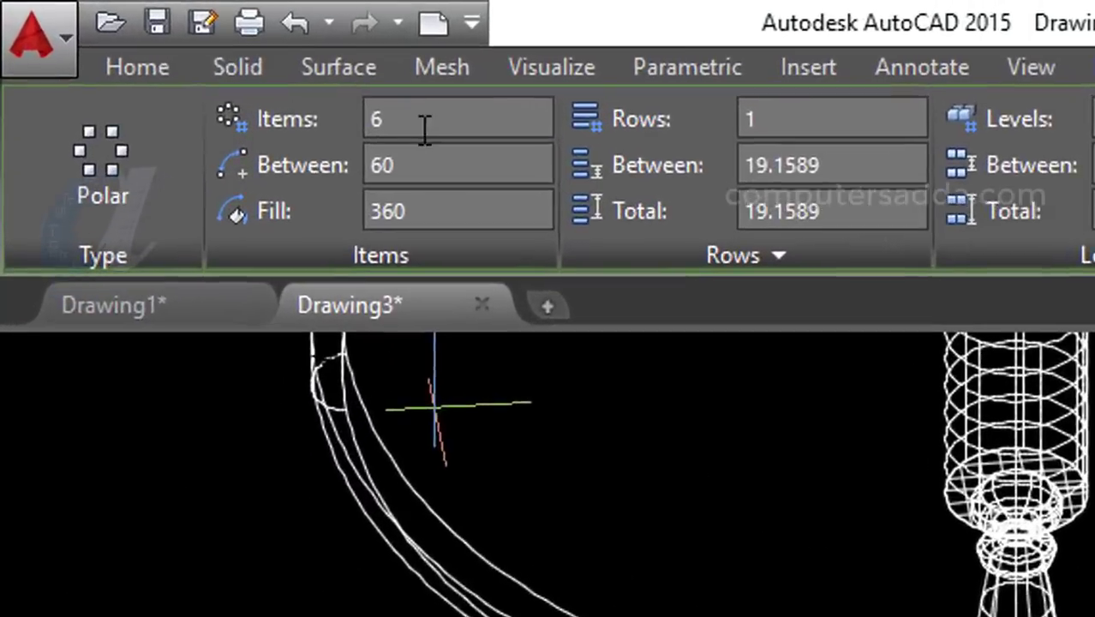
{"action": "left_click", "coordinate": [439, 130]}
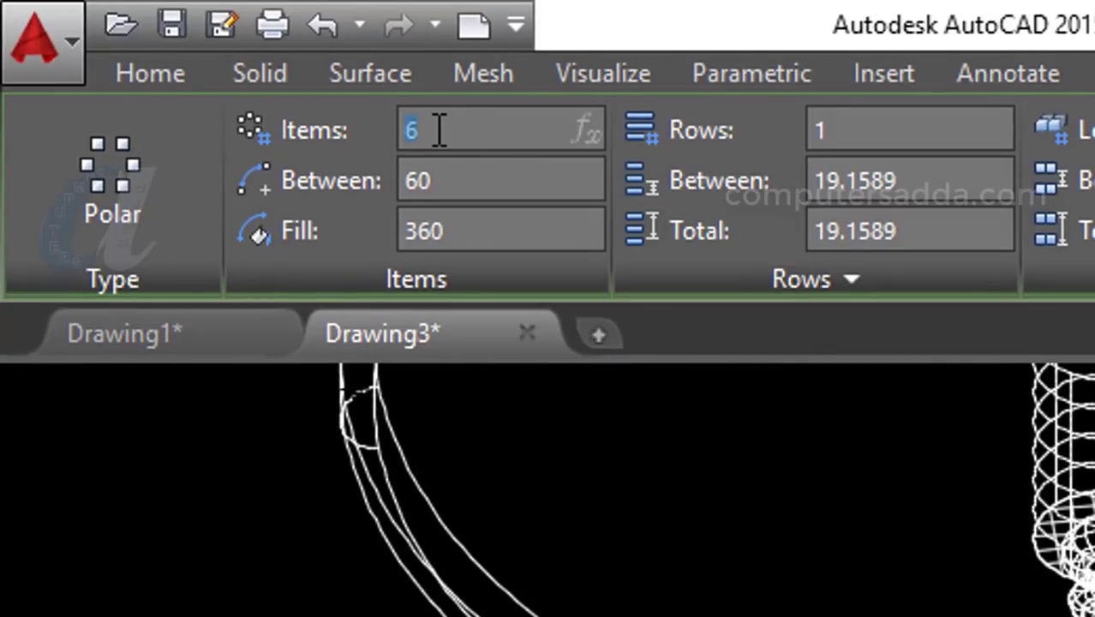
{"action": "type", "text": "4"}
{"action": "key", "text": "Return"}
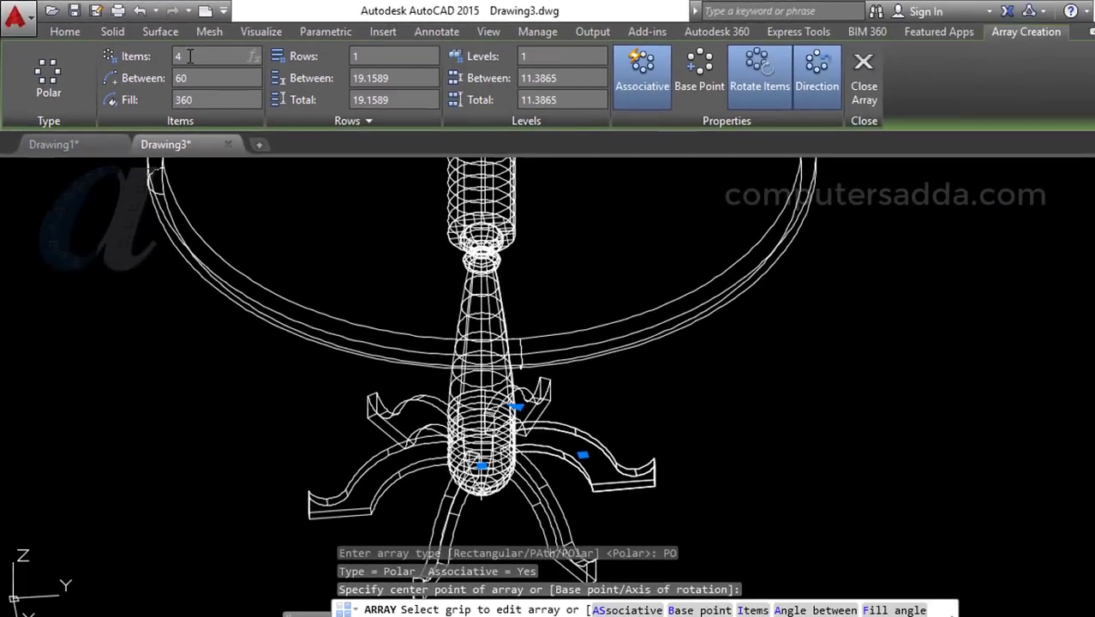
{"action": "key", "text": "Return"}
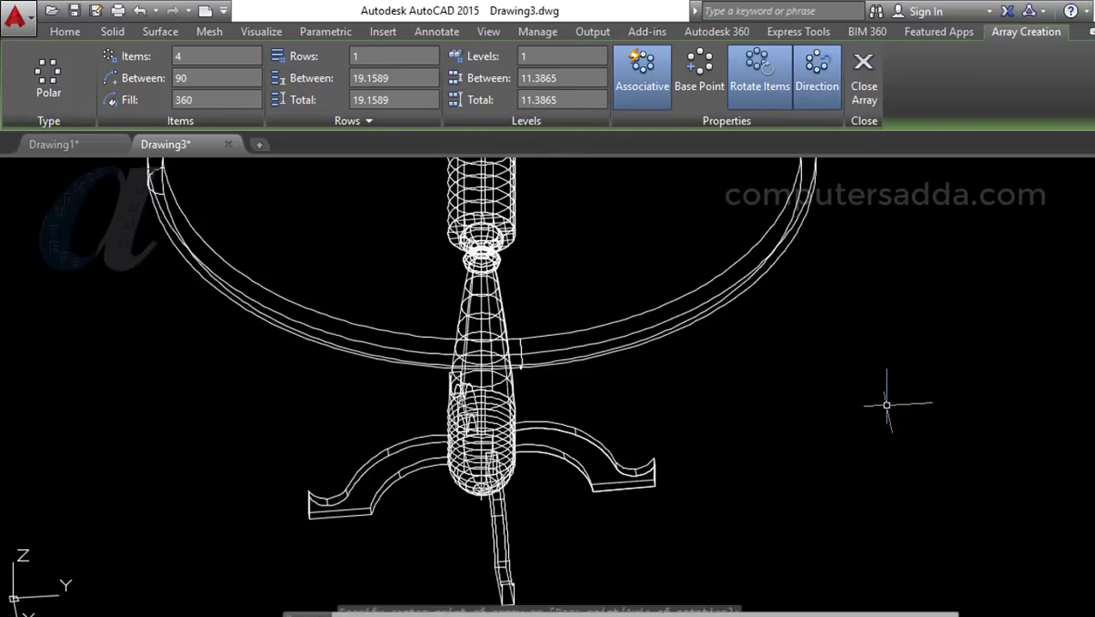
{"action": "left_click", "coordinate": [754, 55]}
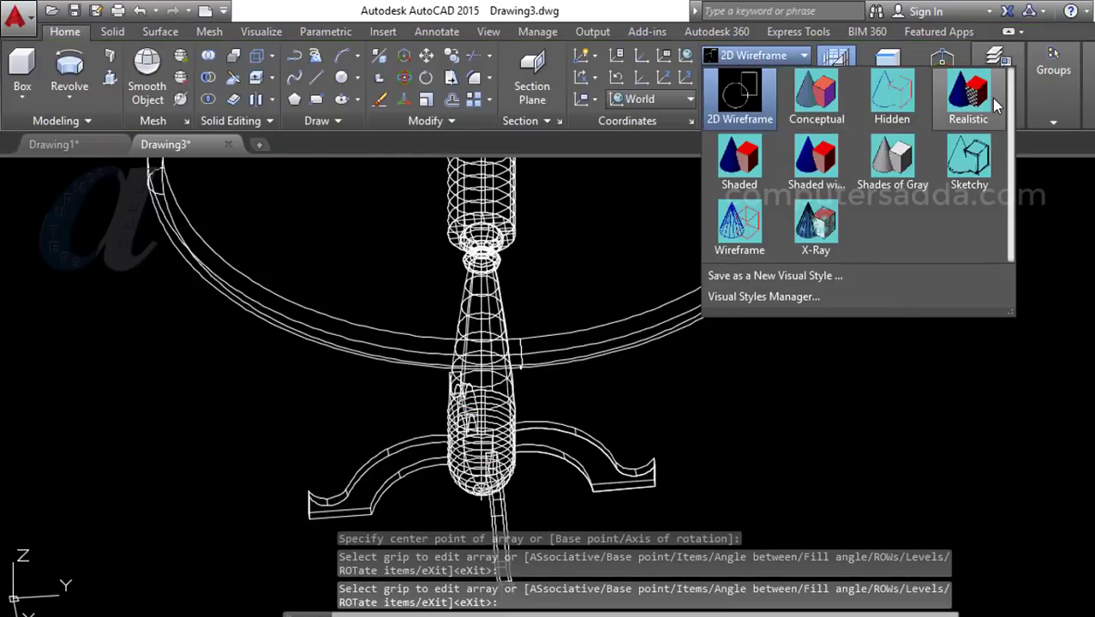
- Apply Realistic shading, orbit to an oblique view and select the arrayed feet
{"action": "left_click", "coordinate": [975, 91]}
{"action": "scroll", "coordinate": [888, 396], "scroll_direction": "down", "scroll_amount": 2}
{"action": "mouse_move", "coordinate": [916, 417]}
{"action": "middle_mouse_down", "text": "shift"}
{"action": "mouse_move", "coordinate": [733, 313]}
{"action": "mouse_move", "coordinate": [822, 364]}
{"action": "mouse_move", "coordinate": [919, 366]}
{"action": "mouse_move", "coordinate": [817, 392]}
{"action": "mouse_move", "coordinate": [772, 420]}
{"action": "mouse_move", "coordinate": [815, 419]}
{"action": "middle_mouse_up", "text": "shift"}
{"action": "scroll", "coordinate": [815, 419], "scroll_direction": "up", "scroll_amount": 2}
{"action": "scroll", "coordinate": [805, 420], "scroll_direction": "up", "scroll_amount": 2}
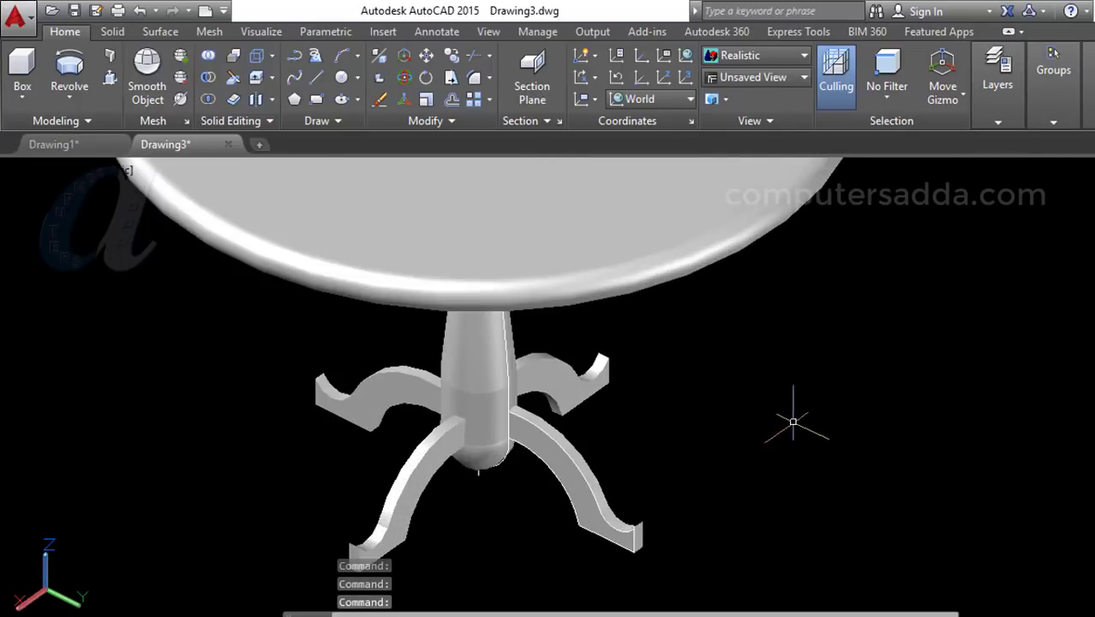
{"action": "left_click", "coordinate": [553, 374]}
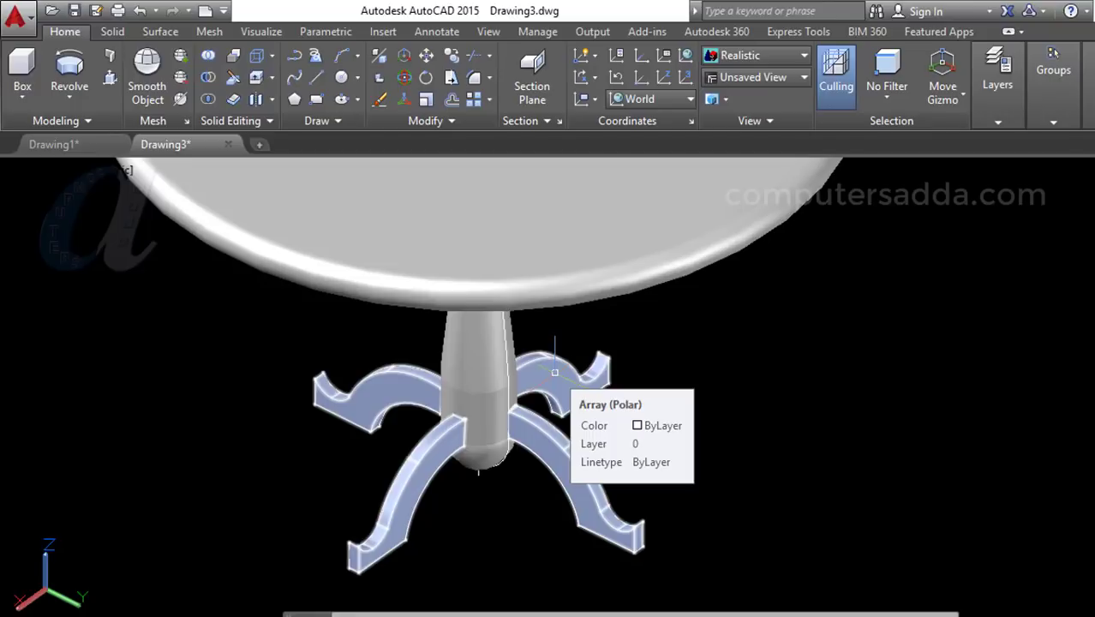
- Undo back to before the array and restore Realistic shading
{"action": "key", "text": "ctrl+z"}
{"action": "key", "text": "ctrl+z"}
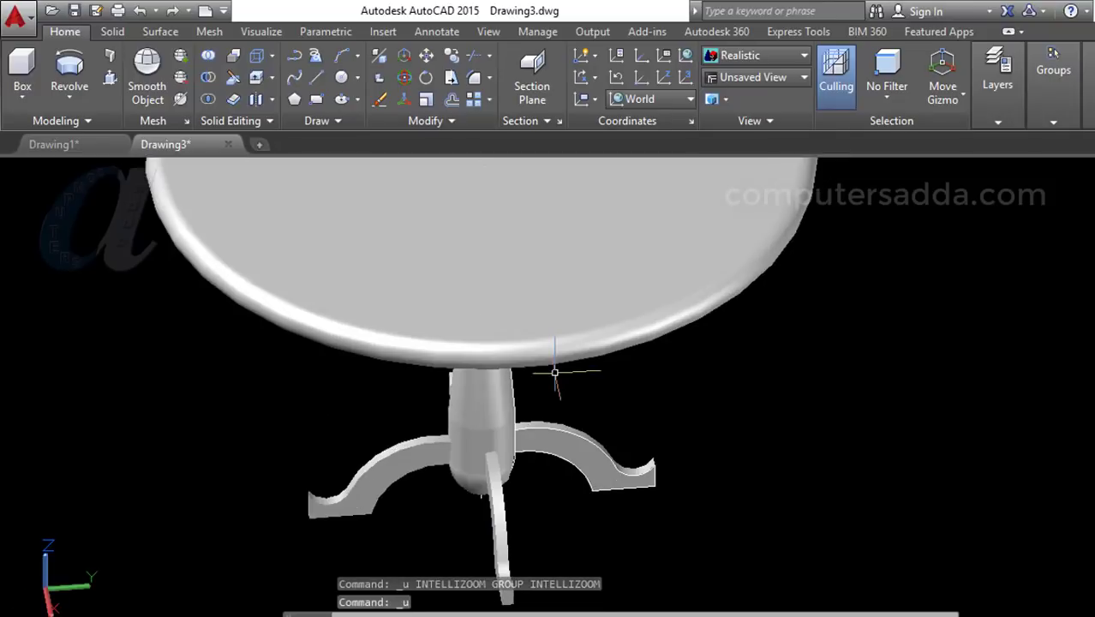
{"action": "key", "text": "ctrl+z"}
{"action": "key", "text": "ctrl+z"}
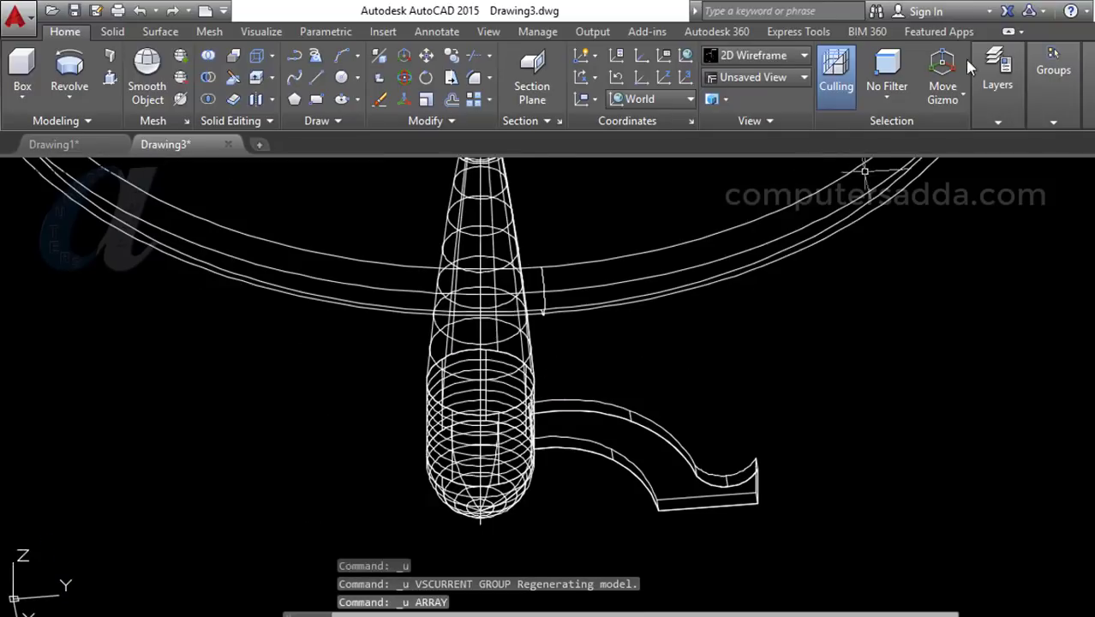
{"action": "left_click", "coordinate": [758, 55]}
{"action": "left_click", "coordinate": [965, 97]}
{"action": "type", "text": "MATER"}
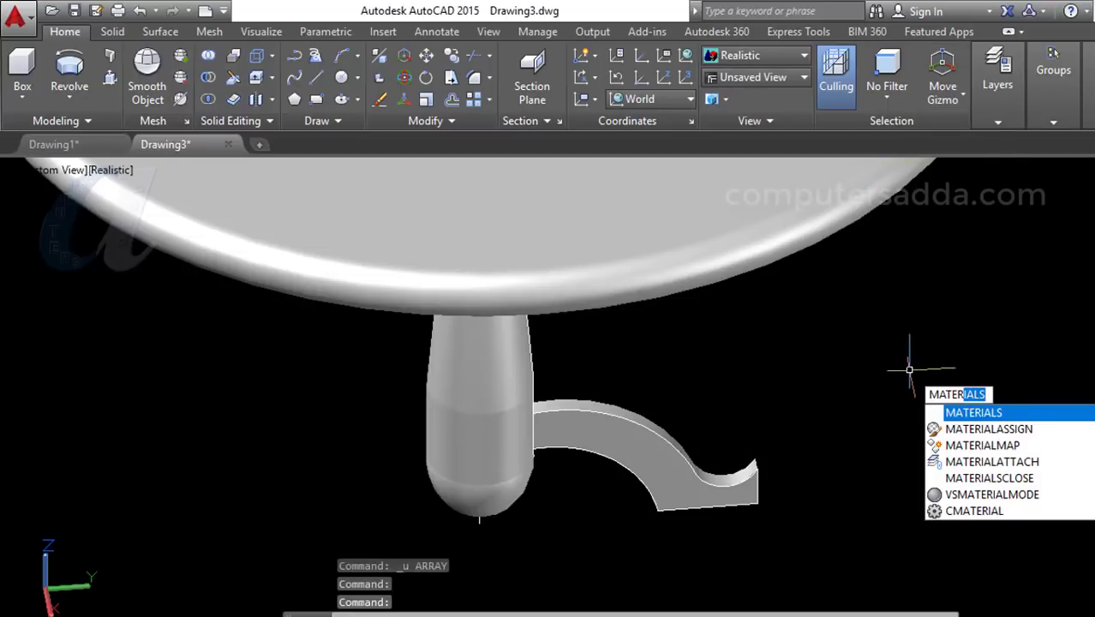
- Add a birch material from the Wood library and drag it onto the curved foot
{"action": "key", "text": "Return"}
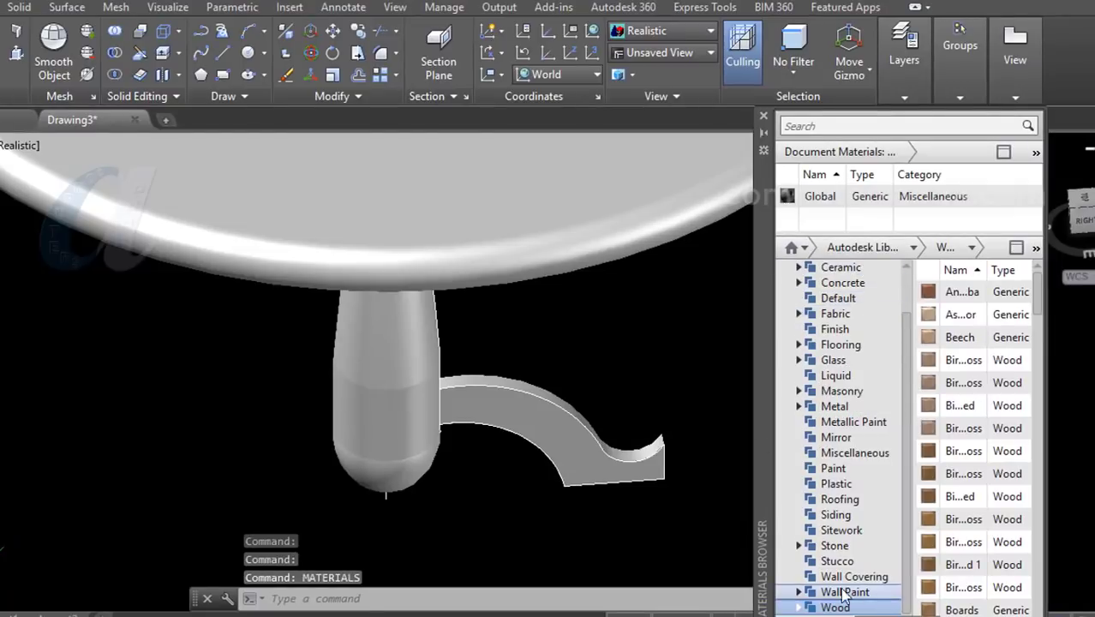
{"action": "left_click", "coordinate": [810, 453]}
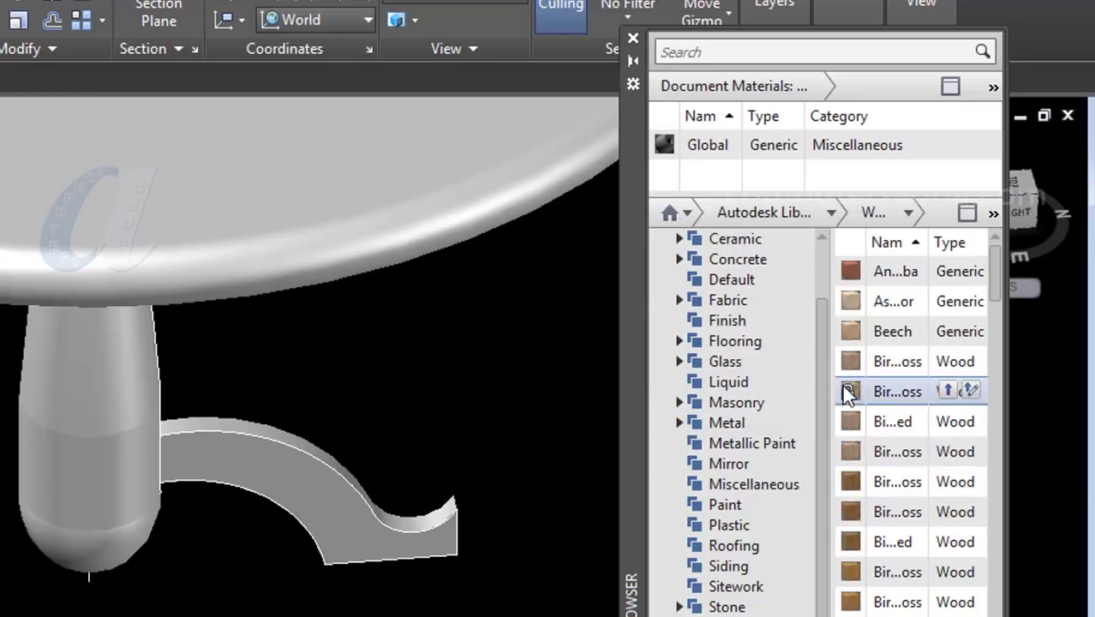
{"action": "mouse_move", "coordinate": [893, 301]}
{"action": "left_click", "coordinate": [948, 391]}
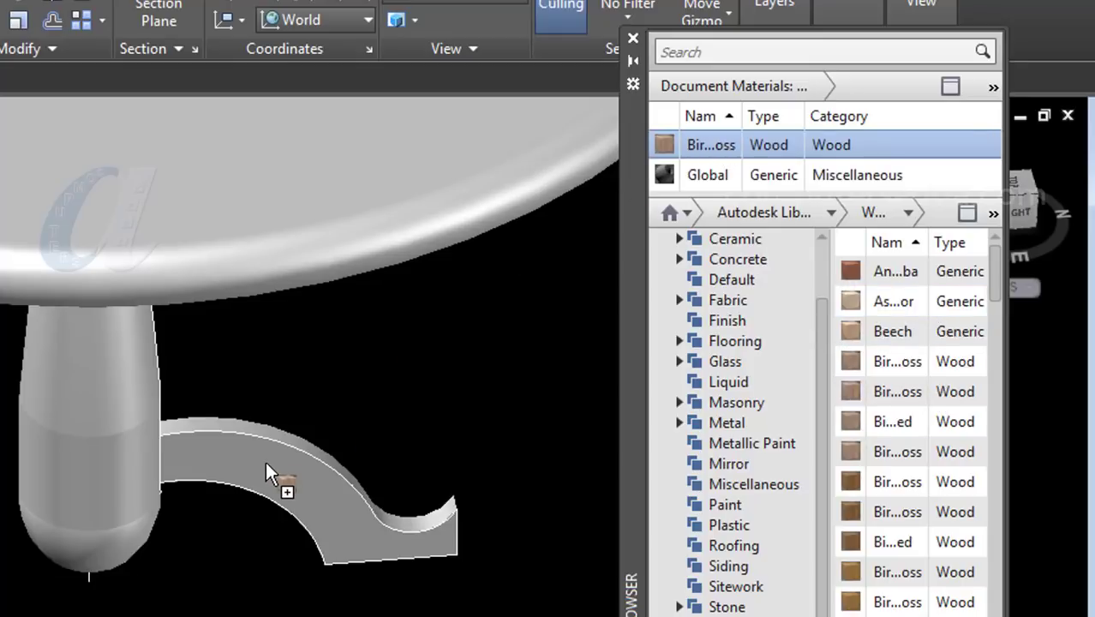
{"action": "left_click_drag", "start_coordinate": [266, 463], "coordinate": [266, 464]}
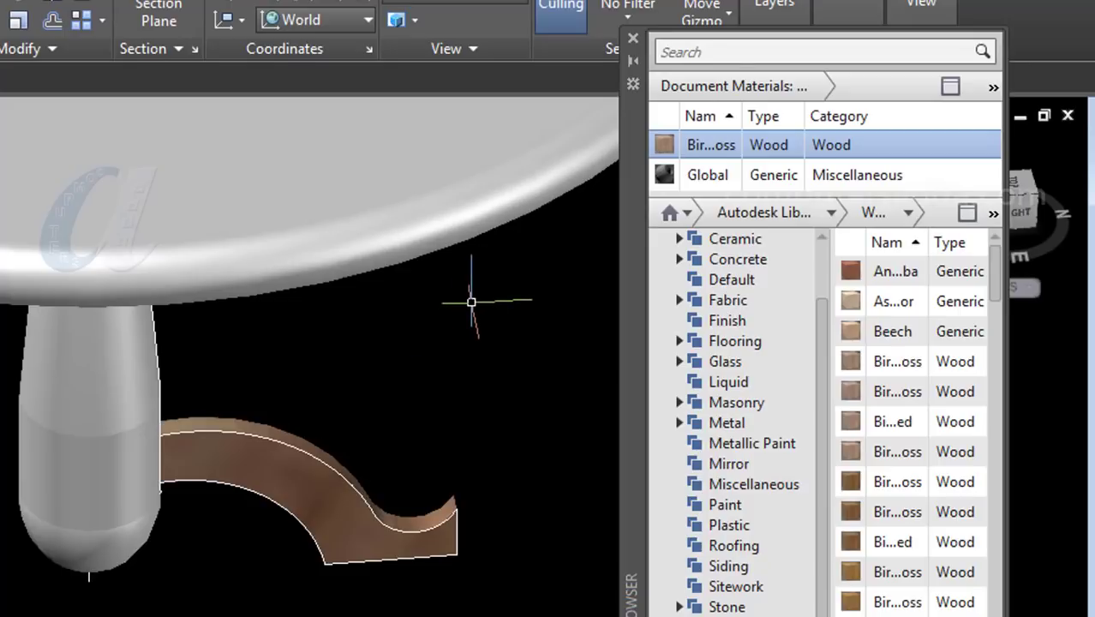
{"action": "scroll", "coordinate": [476, 377], "scroll_direction": "up", "scroll_amount": 2}
{"action": "scroll", "coordinate": [482, 442], "scroll_direction": "down", "scroll_amount": 2}
{"action": "scroll", "coordinate": [464, 447], "scroll_direction": "up", "scroll_amount": 2}
{"action": "scroll", "coordinate": [481, 447], "scroll_direction": "down", "scroll_amount": 2}
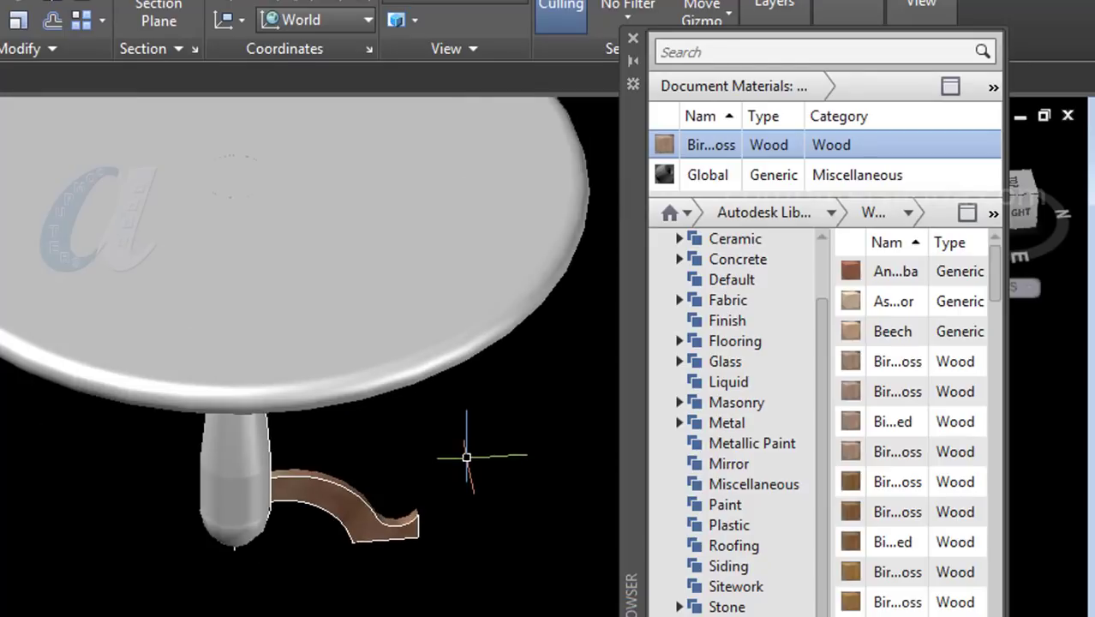
{"action": "type", "text": "ar"}
- Polar-array the curved foot into 4 items around the pedestal centre, spaced 90° apart
{"action": "key", "text": "Return"}
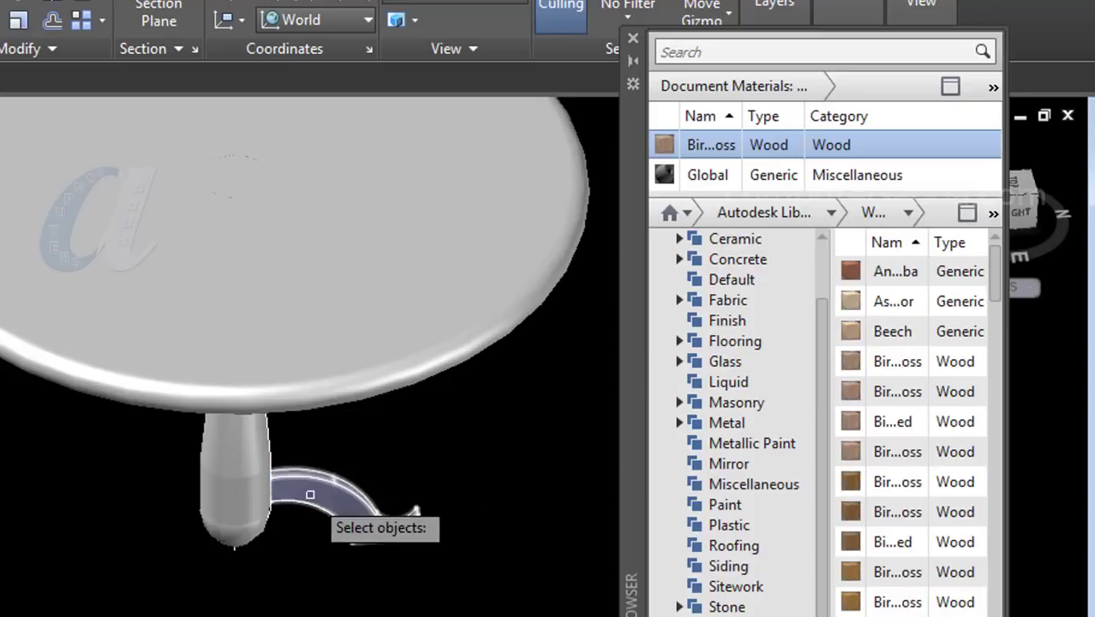
{"action": "left_click", "coordinate": [317, 497]}
{"action": "key", "text": "Return"}
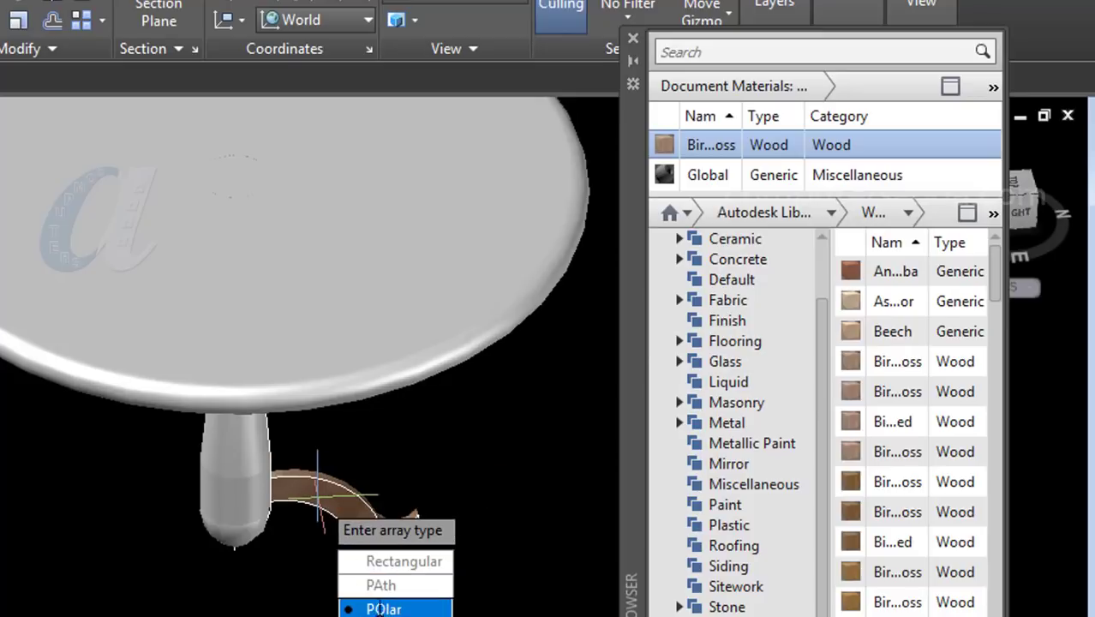
{"action": "left_click", "coordinate": [369, 606]}
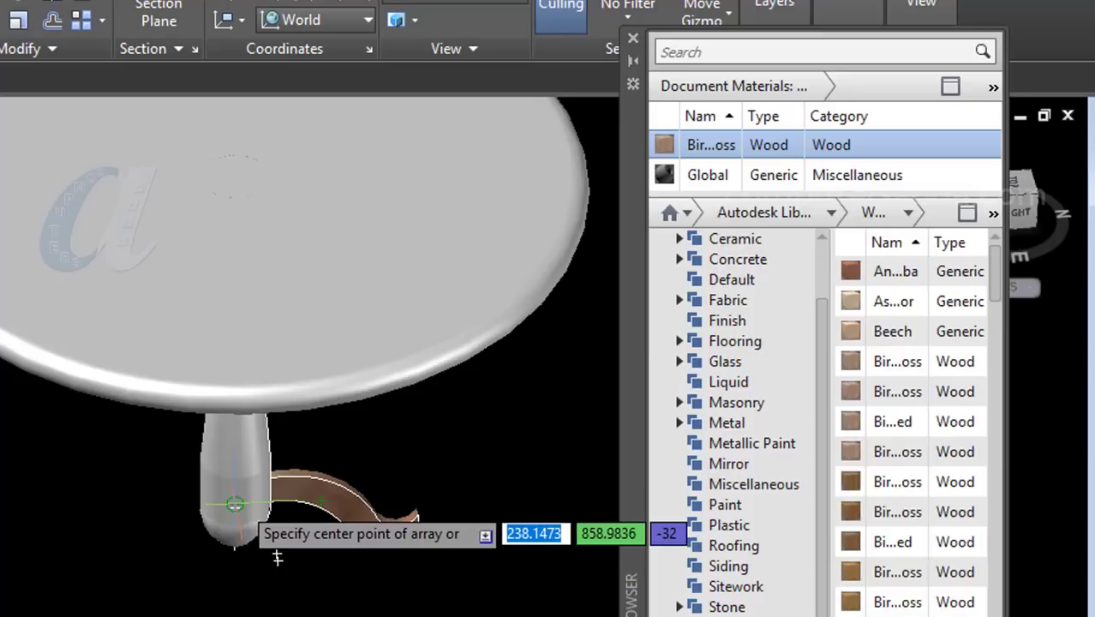
{"action": "left_click", "coordinate": [232, 512]}
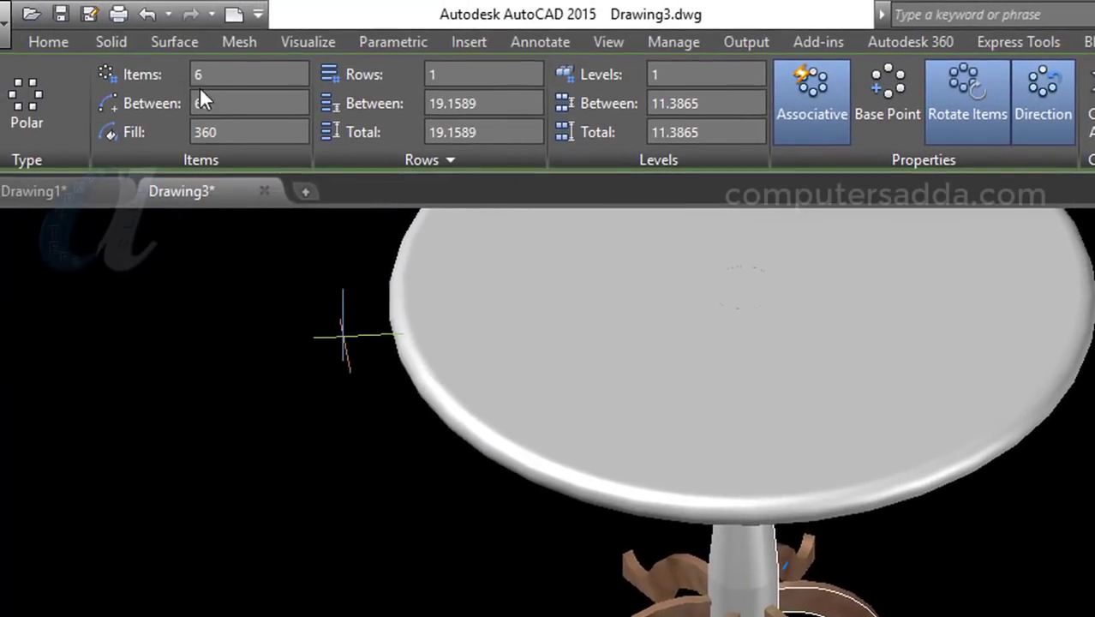
{"action": "type", "text": "4"}
{"action": "key", "text": "Return"}
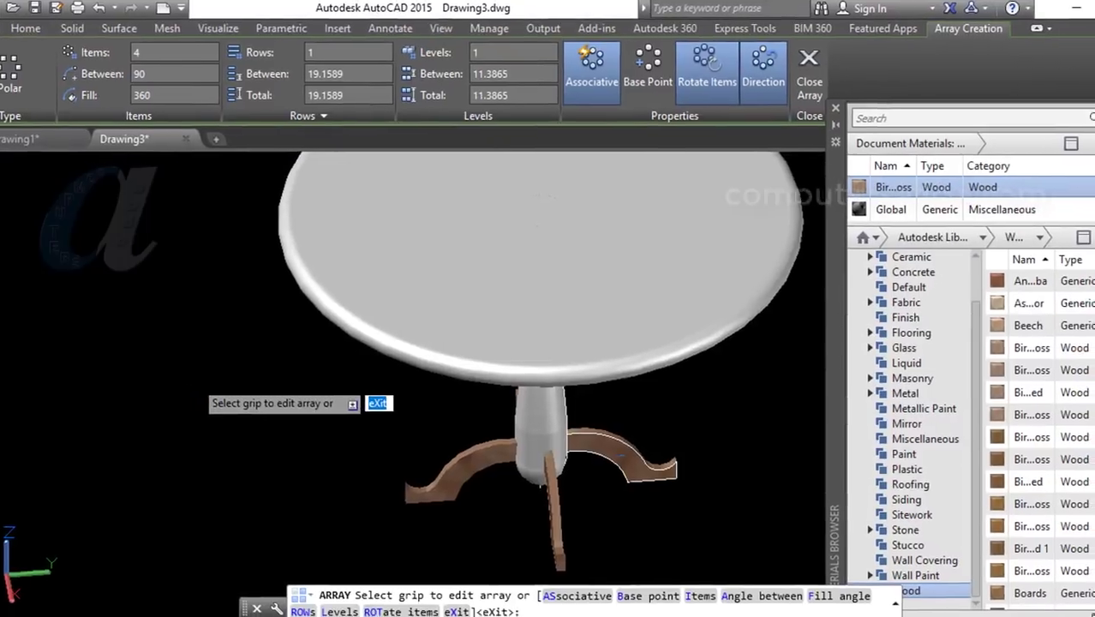
{"action": "key", "text": "Return"}
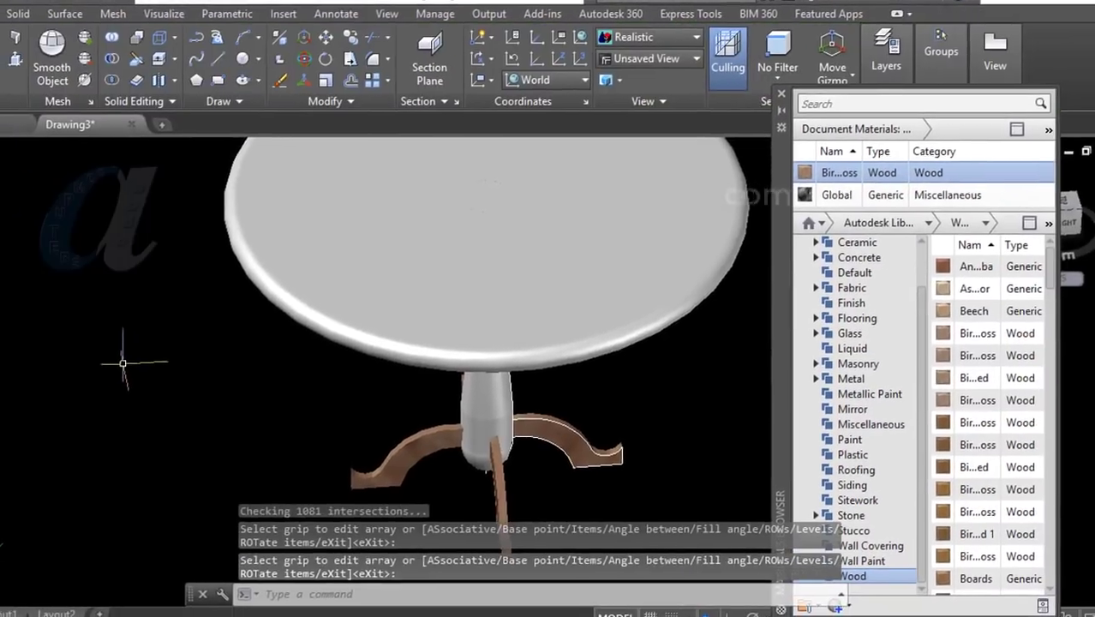
{"action": "middle_click_drag", "start_coordinate": [87, 355], "coordinate": [101, 336], "text": "shift"}
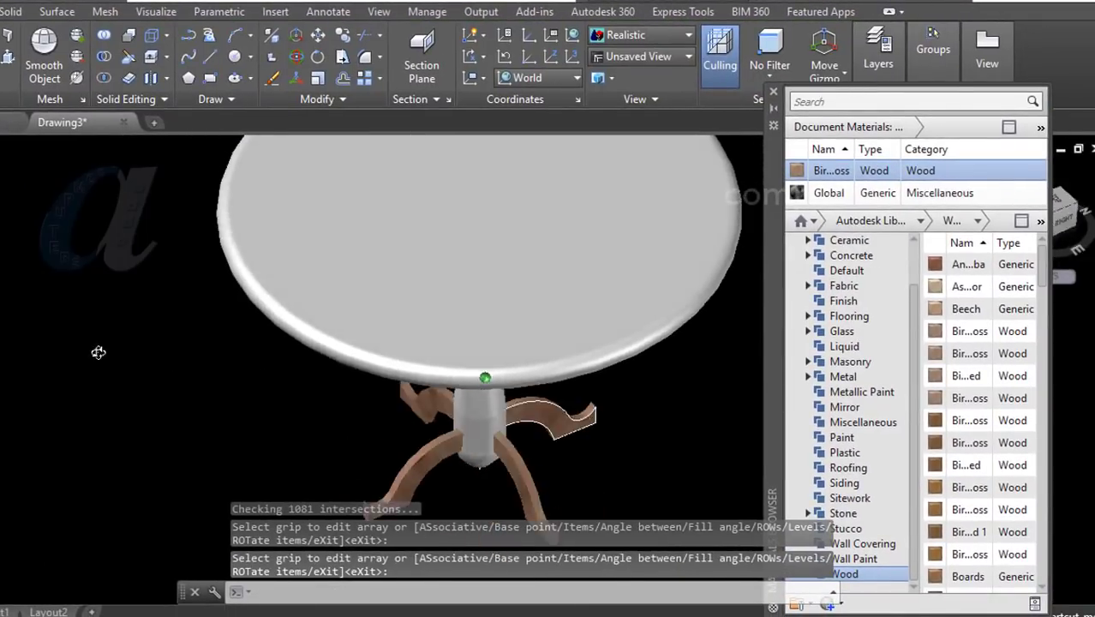
{"action": "key", "text": "Escape"}
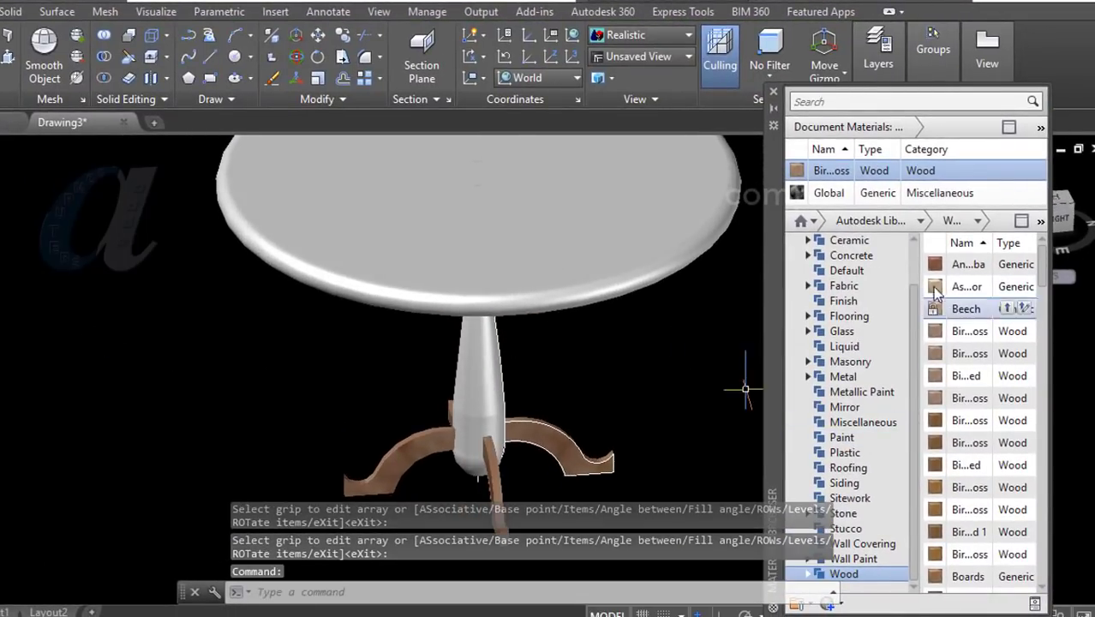
- Apply the Birch wood material to the lower pedestal parts
{"action": "left_click_drag", "start_coordinate": [830, 178], "coordinate": [481, 368]}
{"action": "mouse_move", "coordinate": [616, 375]}
{"action": "middle_mouse_down", "text": "shift"}
{"action": "mouse_move", "coordinate": [616, 288]}
{"action": "mouse_move", "coordinate": [600, 320]}
{"action": "middle_mouse_up", "text": "shift"}
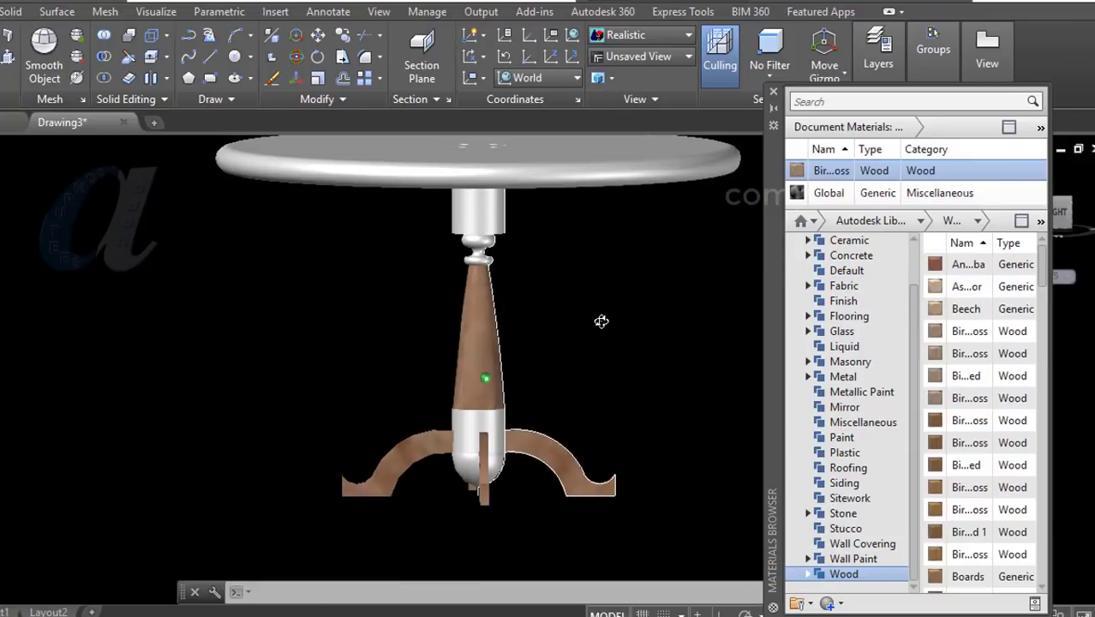
{"action": "left_click_drag", "start_coordinate": [470, 439], "coordinate": [470, 438]}
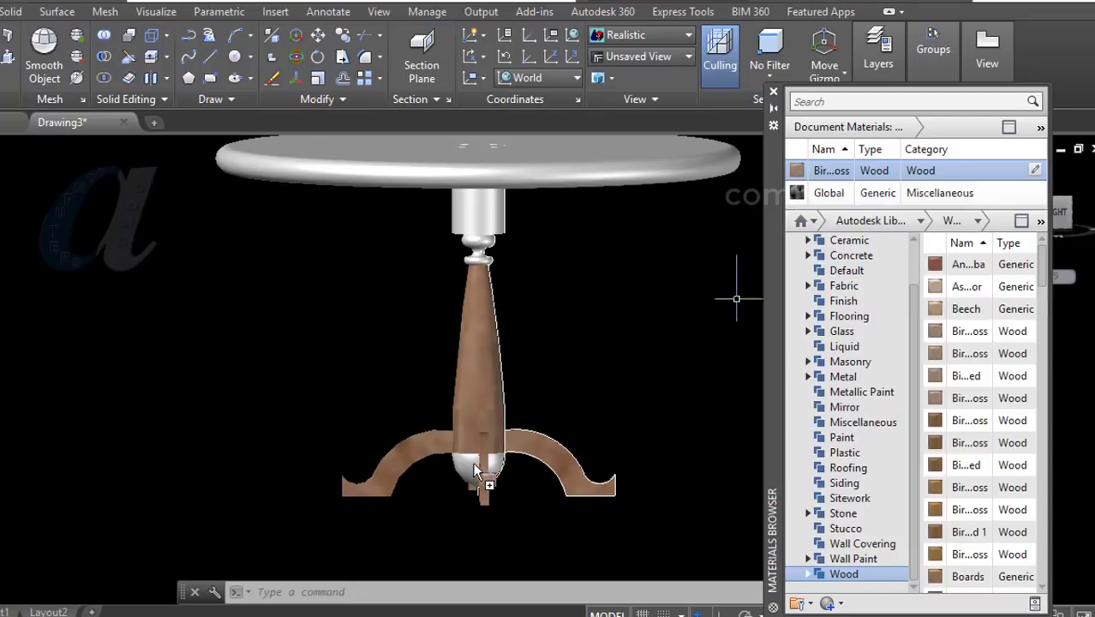
{"action": "key", "text": "Escape"}
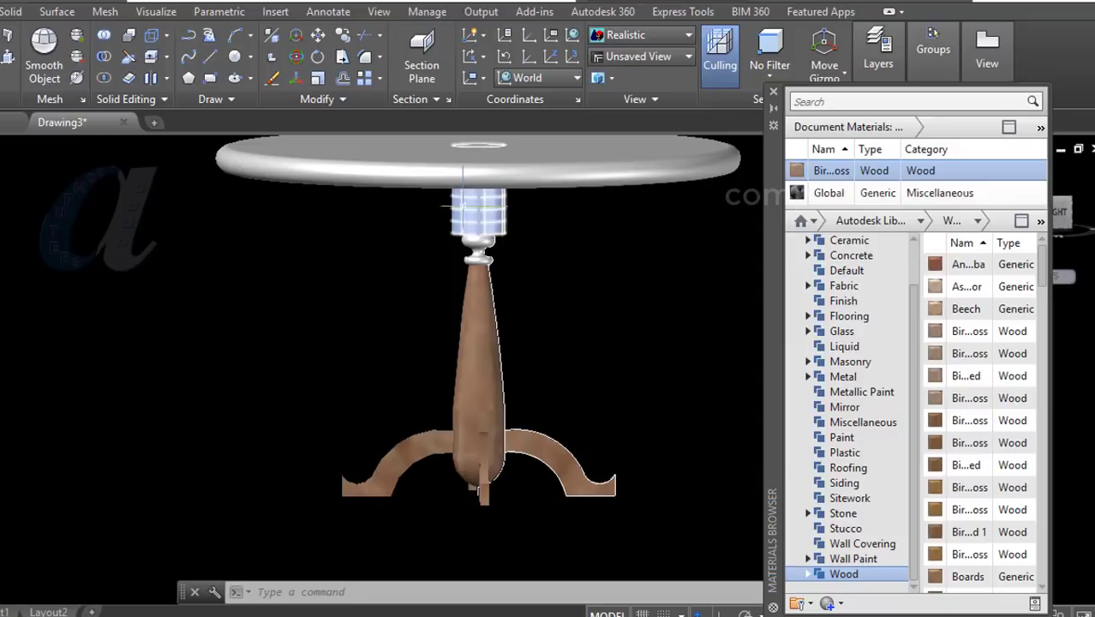
- Union the column pieces into one solid and give the upper neck the Birch material
{"action": "left_click", "coordinate": [103, 38]}
{"action": "left_click", "coordinate": [538, 199]}
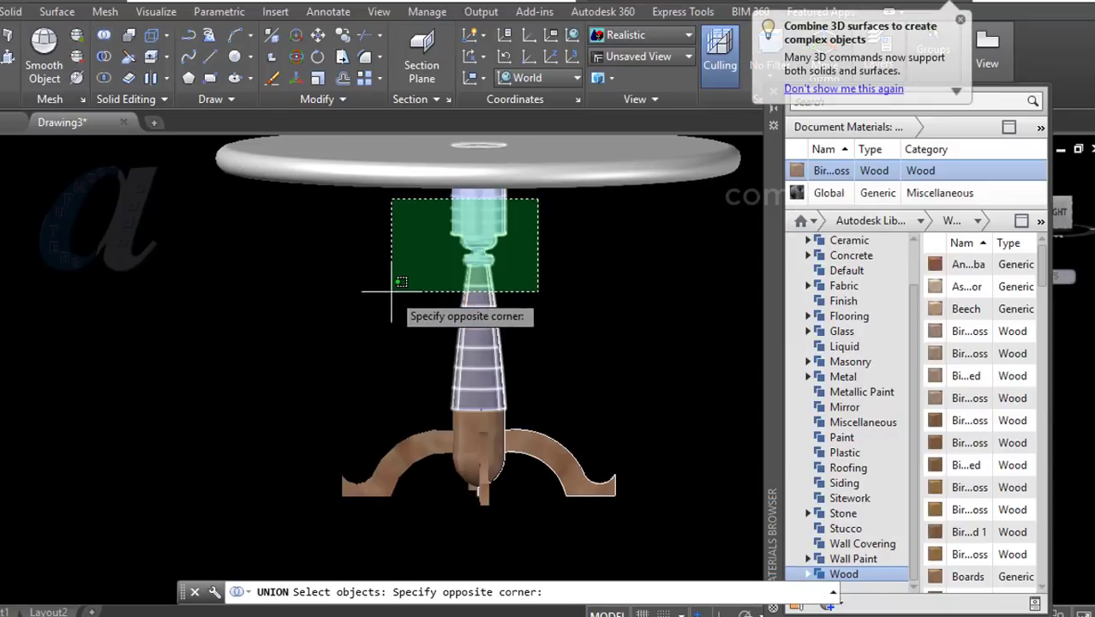
{"action": "left_click", "coordinate": [395, 292]}
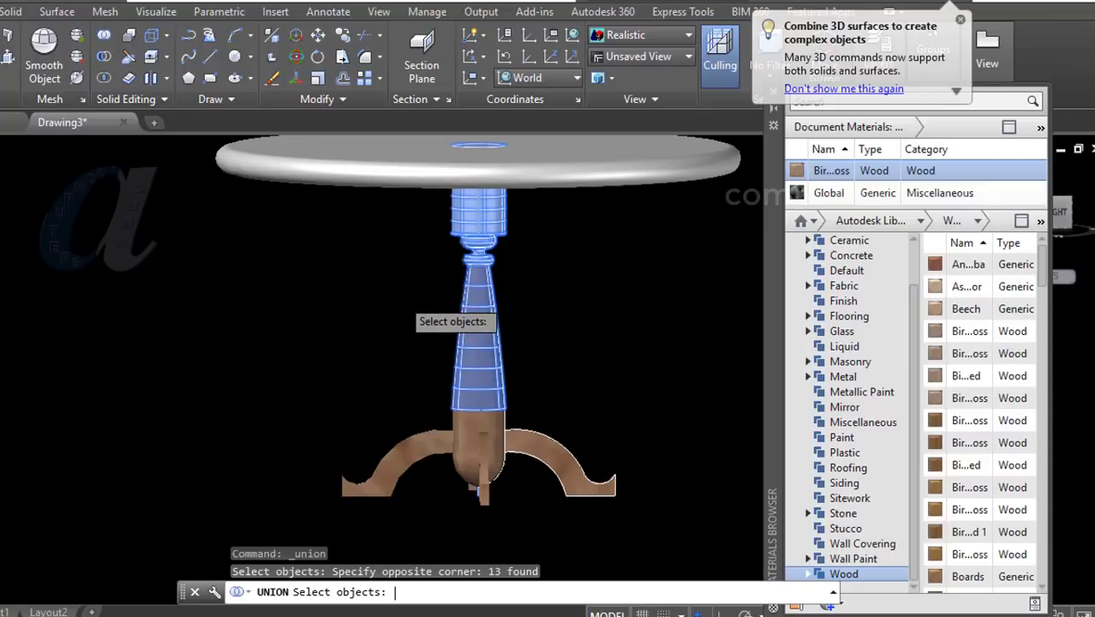
{"action": "key", "text": "Return"}
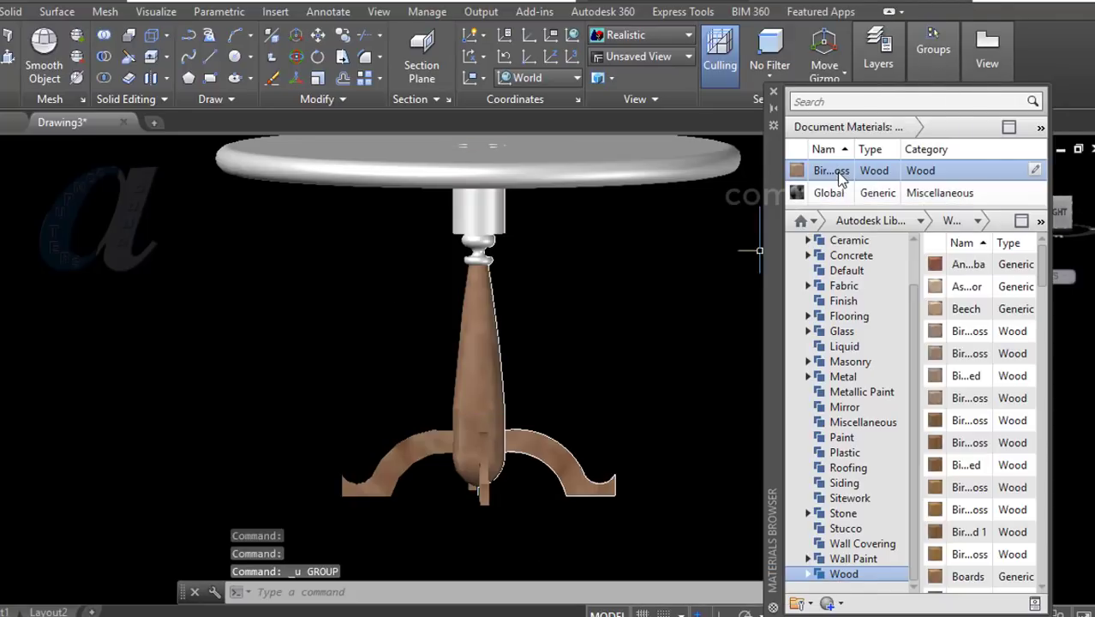
{"action": "left_click_drag", "start_coordinate": [840, 177], "coordinate": [480, 240]}
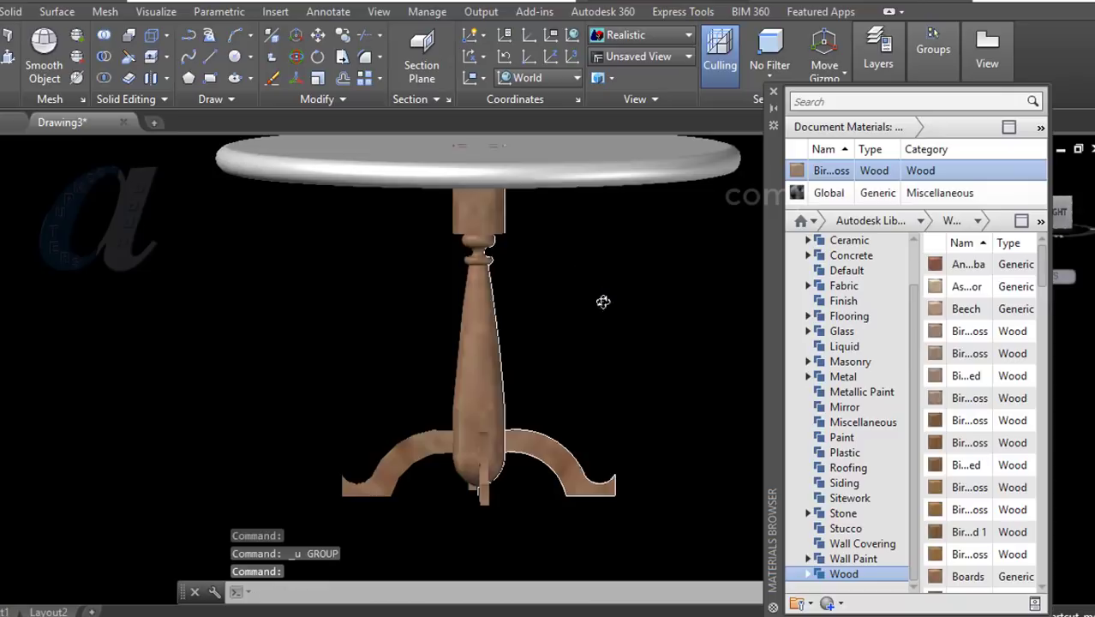
{"action": "middle_click_drag", "start_coordinate": [603, 302], "coordinate": [609, 312], "text": "shift"}
- Put a birch wood material from the Materials Browser onto the round tabletop
{"action": "scroll", "coordinate": [609, 312], "scroll_direction": "down", "scroll_amount": 3}
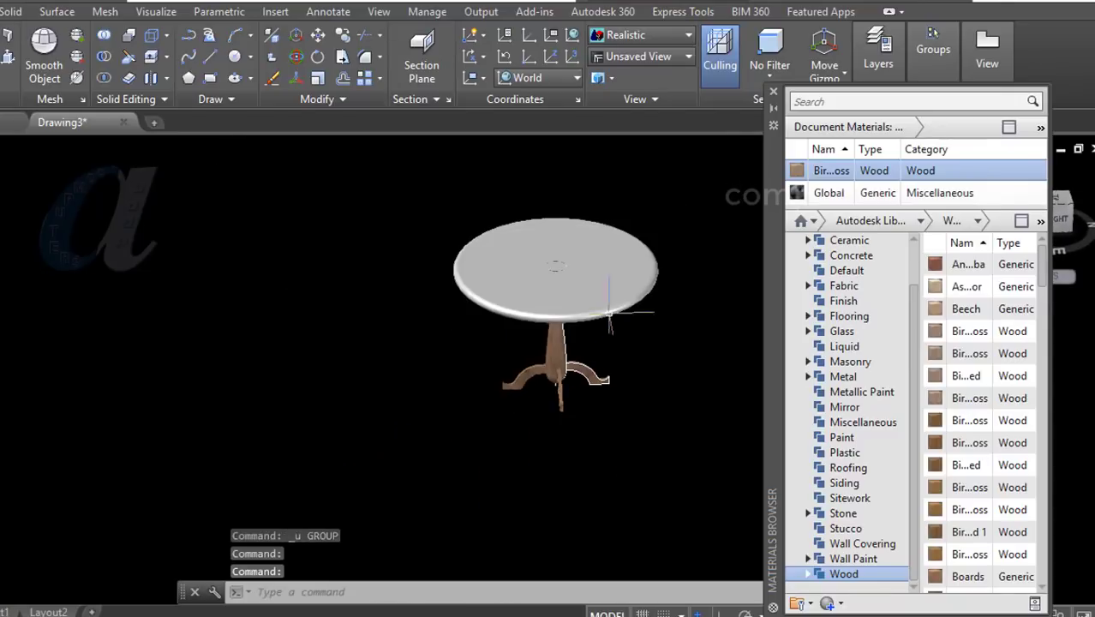
{"action": "scroll", "coordinate": [640, 273], "scroll_direction": "up", "scroll_amount": 3}
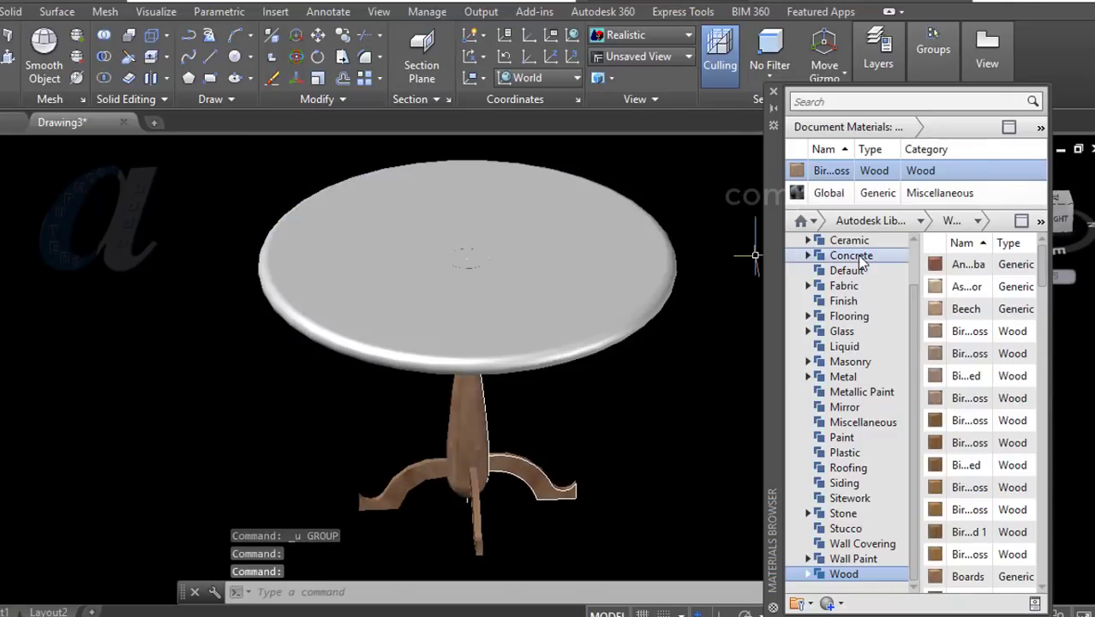
{"action": "mouse_move", "coordinate": [964, 264]}
{"action": "left_mouse_down"}
{"action": "mouse_move", "coordinate": [514, 267]}
{"action": "mouse_move", "coordinate": [561, 283]}
{"action": "left_mouse_up"}
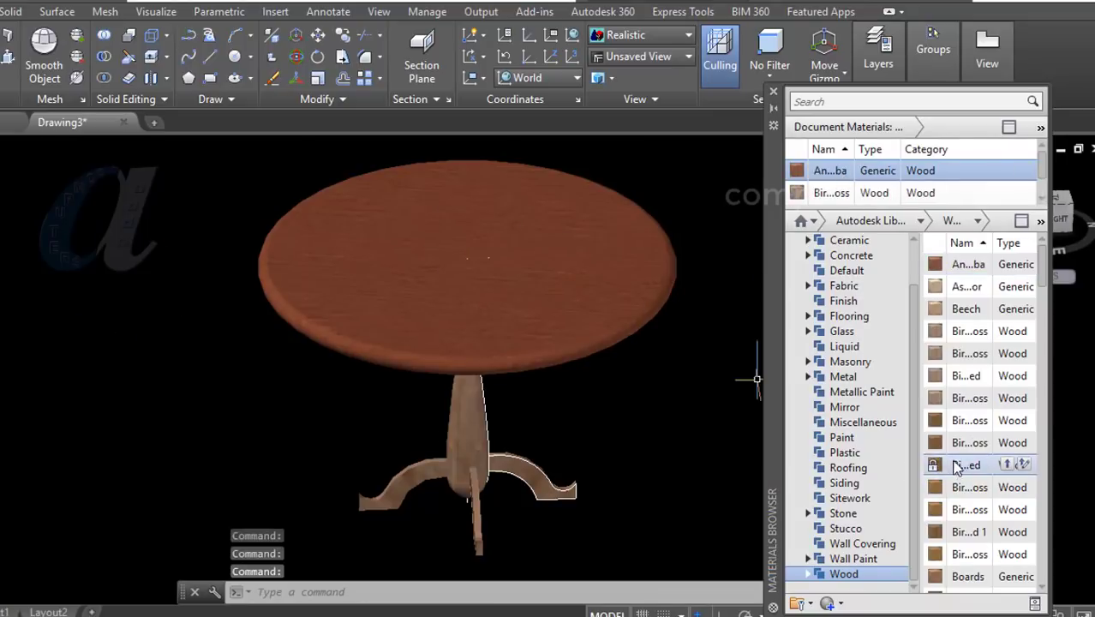
{"action": "mouse_move", "coordinate": [985, 420]}
{"action": "left_click_drag", "start_coordinate": [1009, 421], "coordinate": [526, 250]}
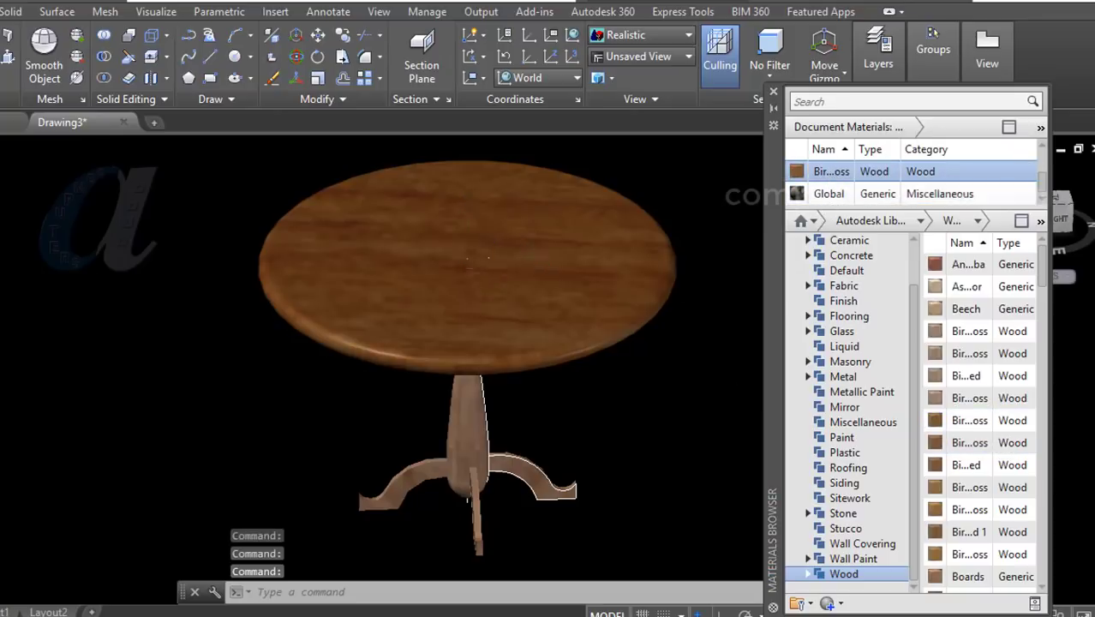
{"action": "mouse_move", "coordinate": [171, 317]}
{"action": "middle_mouse_down", "text": "shift"}
{"action": "mouse_move", "coordinate": [174, 340]}
{"action": "mouse_move", "coordinate": [240, 272]}
{"action": "mouse_move", "coordinate": [172, 237]}
{"action": "mouse_move", "coordinate": [167, 284]}
{"action": "middle_mouse_up", "text": "shift"}
- View the wood-finished table from a slightly higher side angle and close the Materials Browser
{"action": "scroll", "coordinate": [167, 284], "scroll_direction": "down", "scroll_amount": 1}
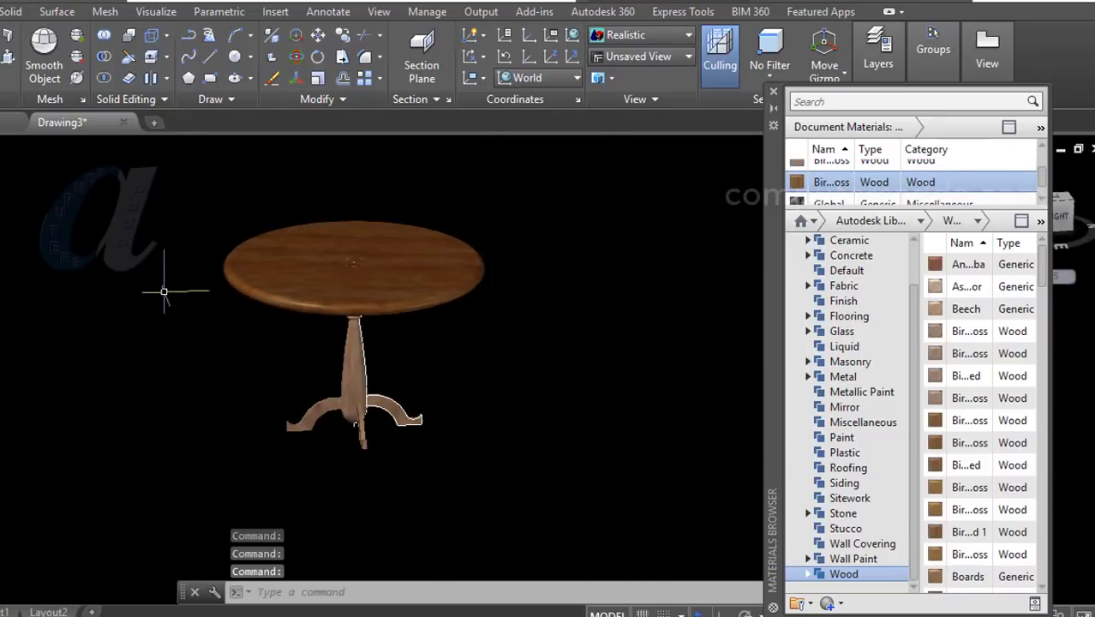
{"action": "scroll", "coordinate": [164, 361], "scroll_direction": "up", "scroll_amount": 1}
{"action": "scroll", "coordinate": [164, 362], "scroll_direction": "up", "scroll_amount": 2}
{"action": "scroll", "coordinate": [158, 362], "scroll_direction": "down", "scroll_amount": 3}
{"action": "mouse_move", "coordinate": [157, 361]}
{"action": "middle_mouse_down", "text": "shift"}
{"action": "mouse_move", "coordinate": [201, 295]}
{"action": "mouse_move", "coordinate": [190, 306]}
{"action": "mouse_move", "coordinate": [198, 396]}
{"action": "mouse_move", "coordinate": [208, 355]}
{"action": "middle_mouse_up", "text": "shift"}
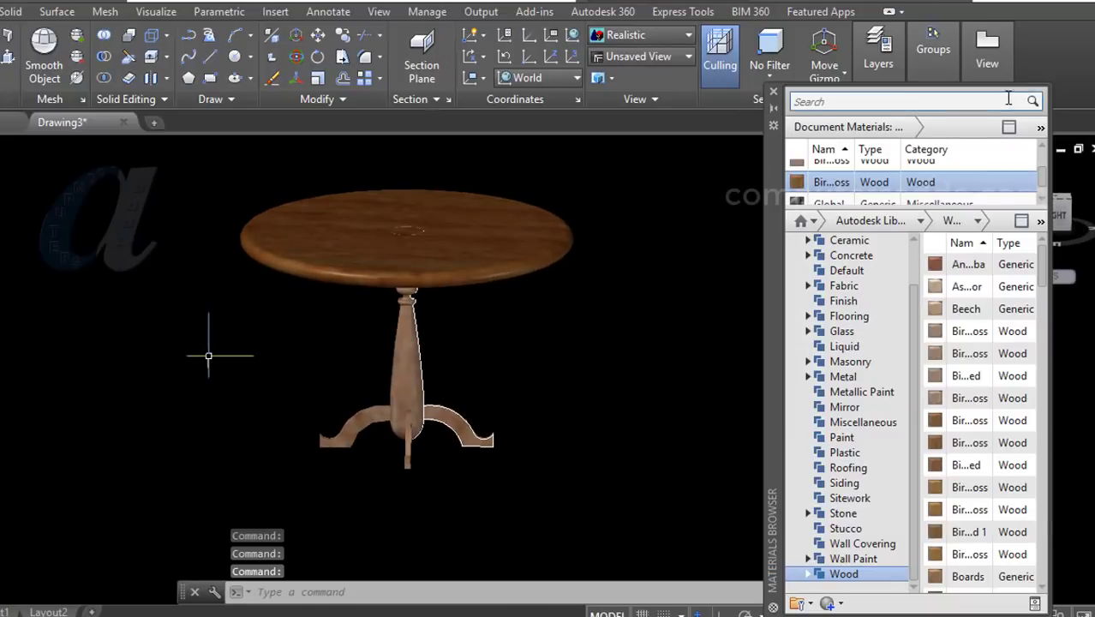
{"action": "left_click", "coordinate": [773, 93]}
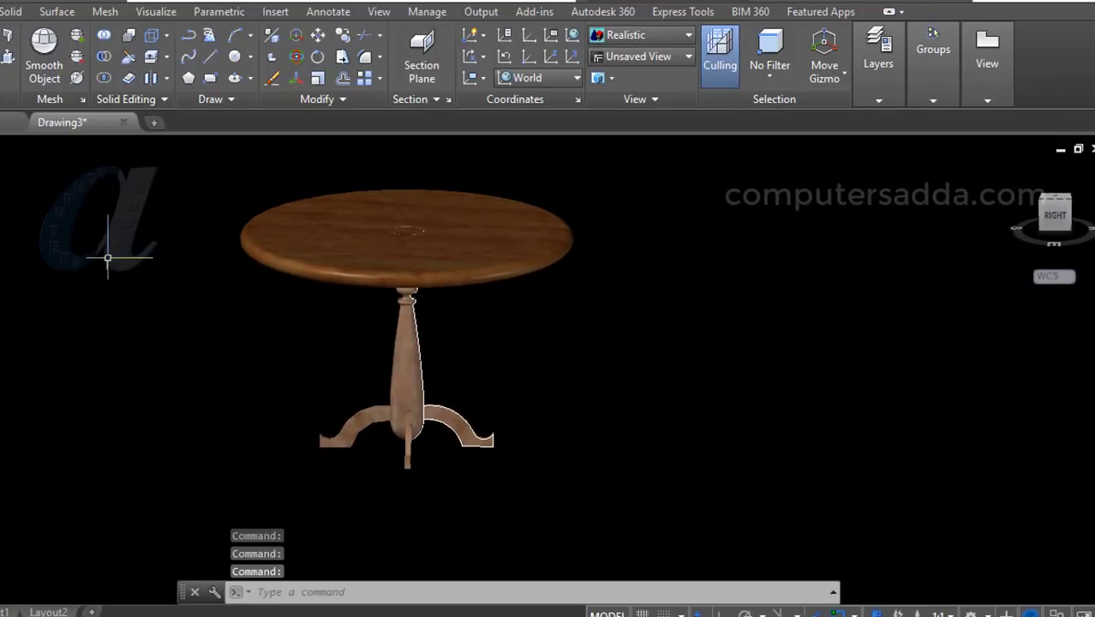
{"action": "scroll", "coordinate": [108, 257], "scroll_direction": "up", "scroll_amount": 3}
{"action": "scroll", "coordinate": [105, 247], "scroll_direction": "down", "scroll_amount": 2}
{"action": "middle_click_drag", "start_coordinate": [84, 297], "coordinate": [149, 278], "text": "shift"}
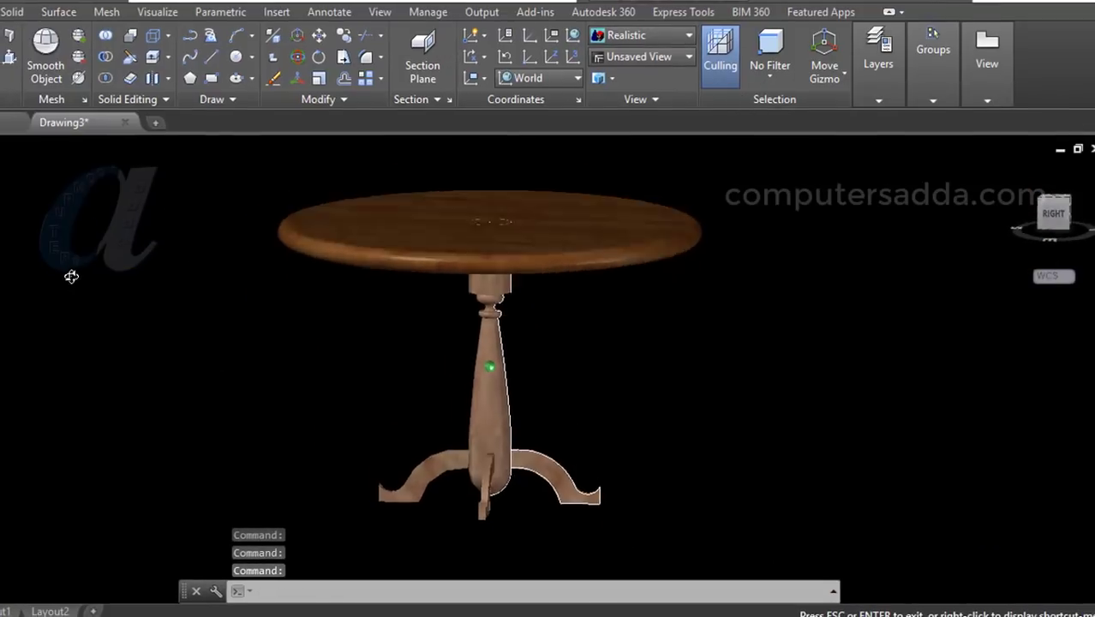